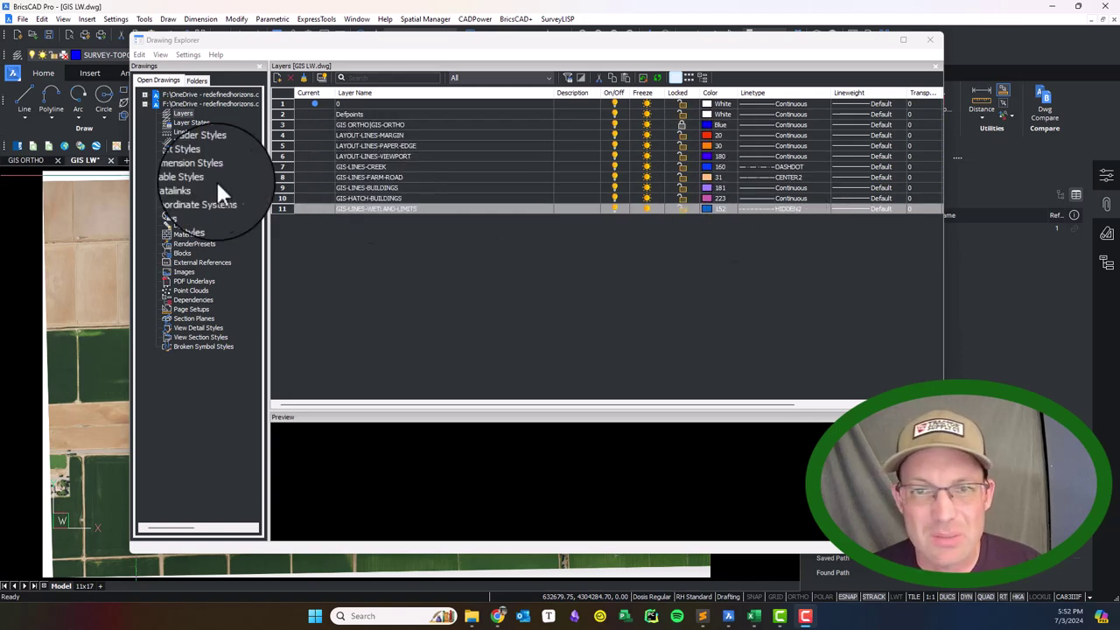
Step: Close the layer explorer and zoom the GIS LW drawing to its extents
click(931, 39)
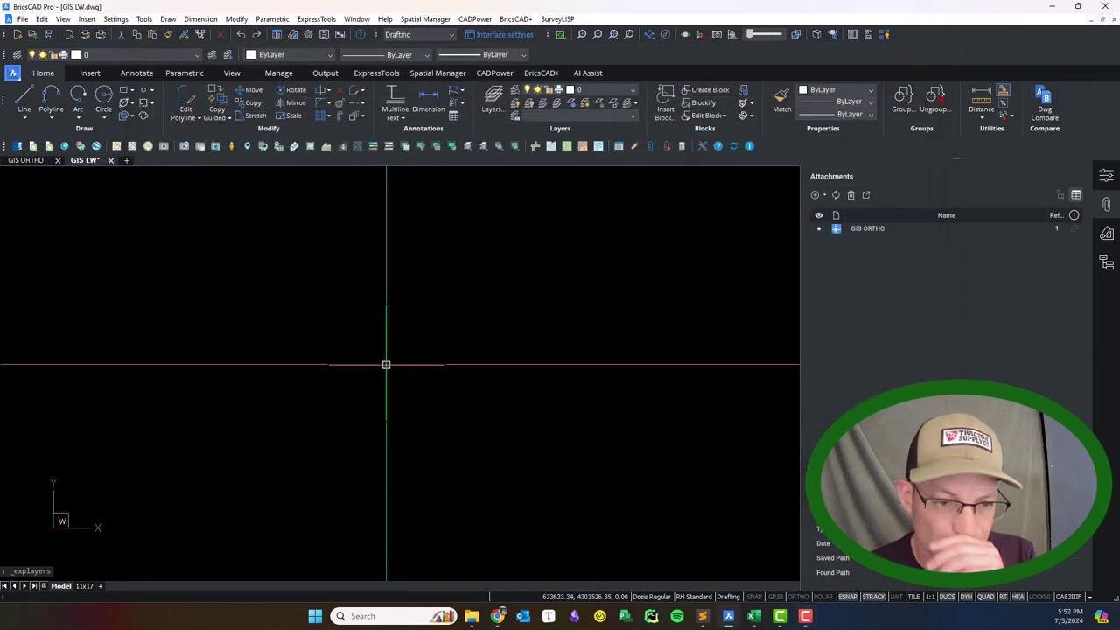
click(95, 160)
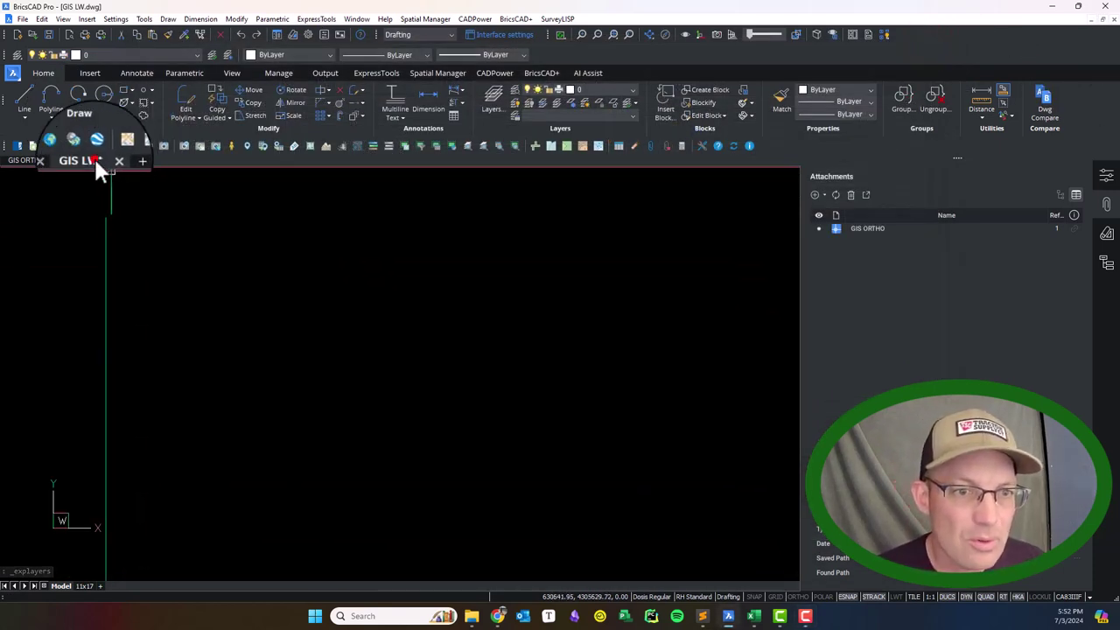
middle_click(480, 376)
middle_click(480, 377)
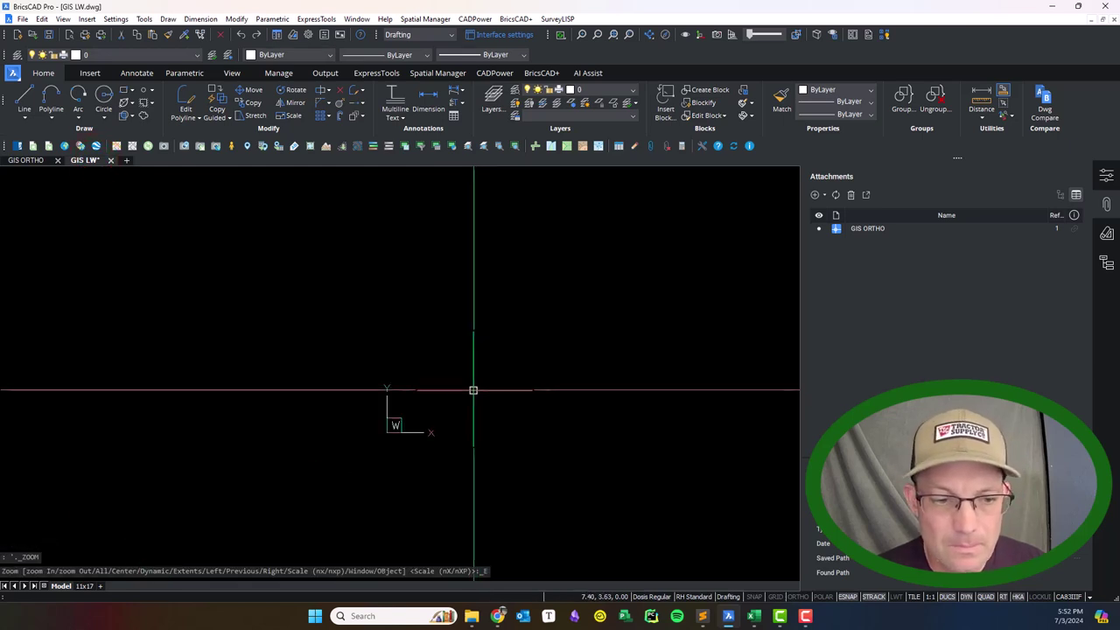
middle_click(430, 399)
middle_click(428, 398)
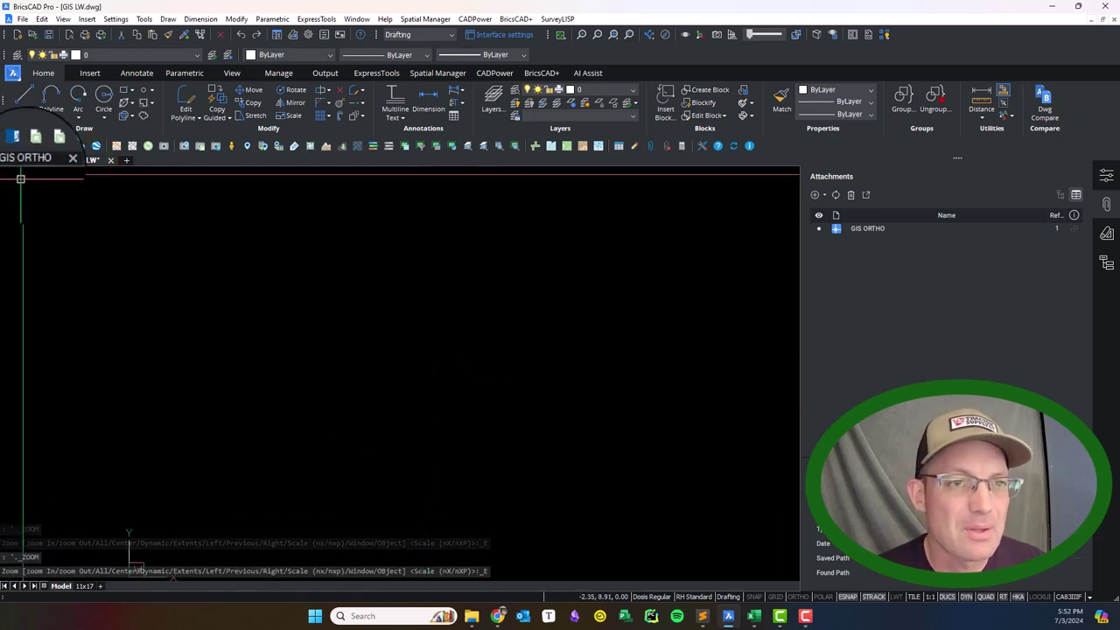
Step: Compare the GIS ORTHO drawing with GIS LW, viewing GIS LW at its extents to check for the orthophoto
click(37, 162)
click(80, 162)
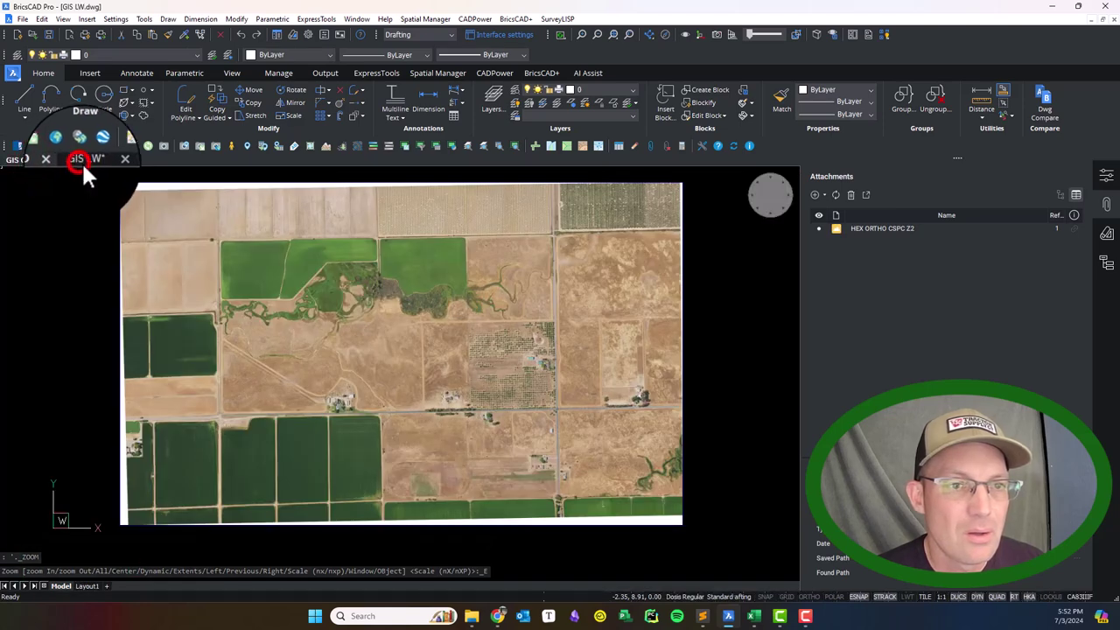
click(26, 159)
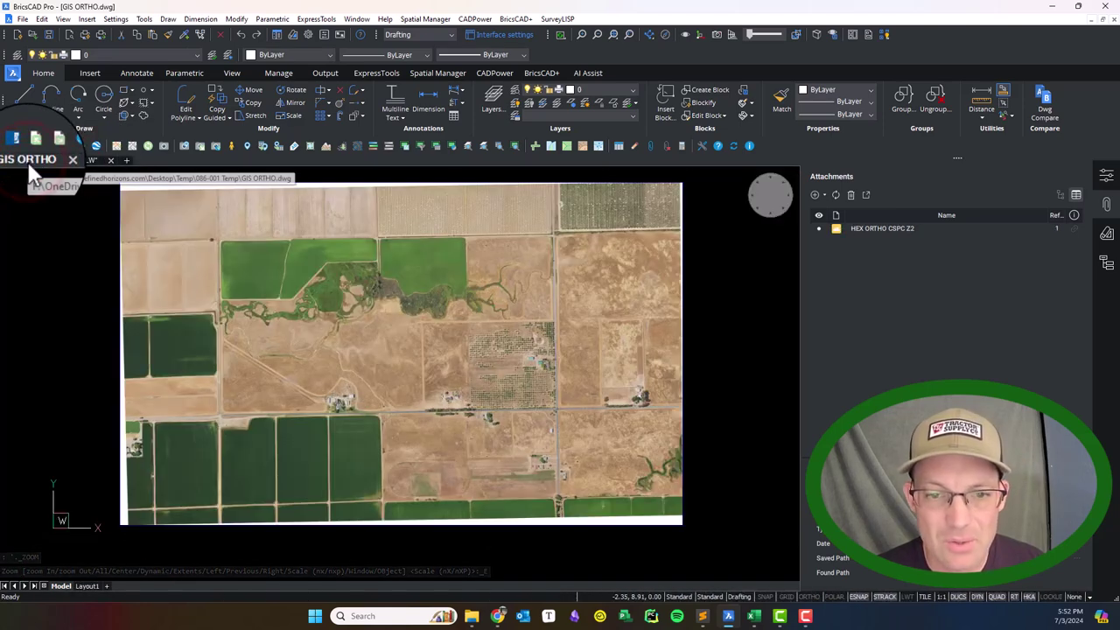
click(92, 160)
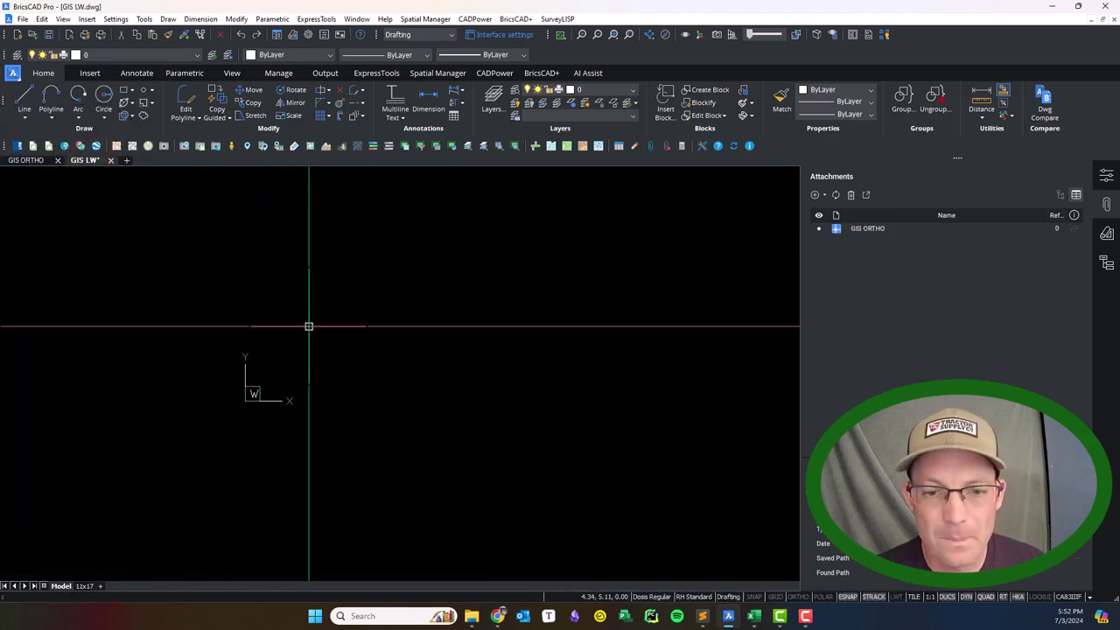
middle_click(309, 327)
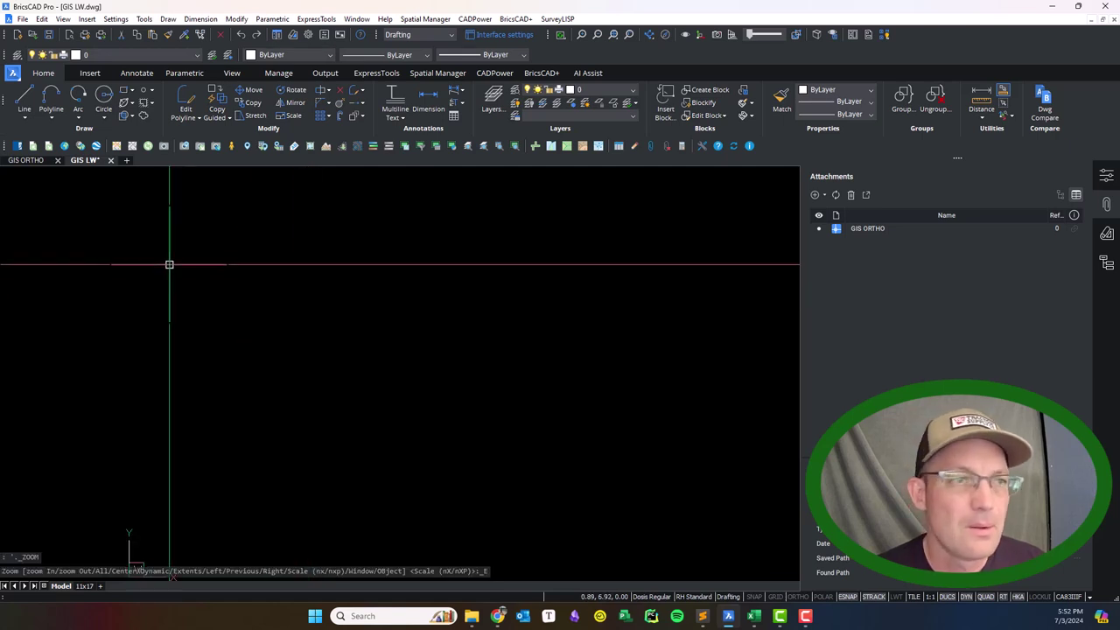
scroll(173, 255, down, 3)
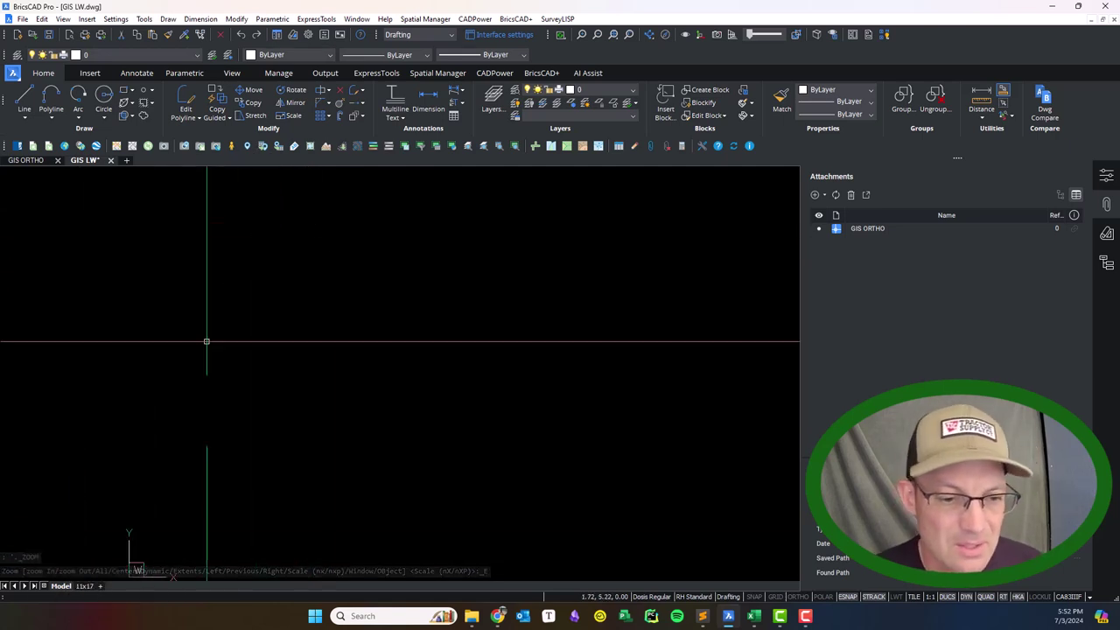
click(347, 60)
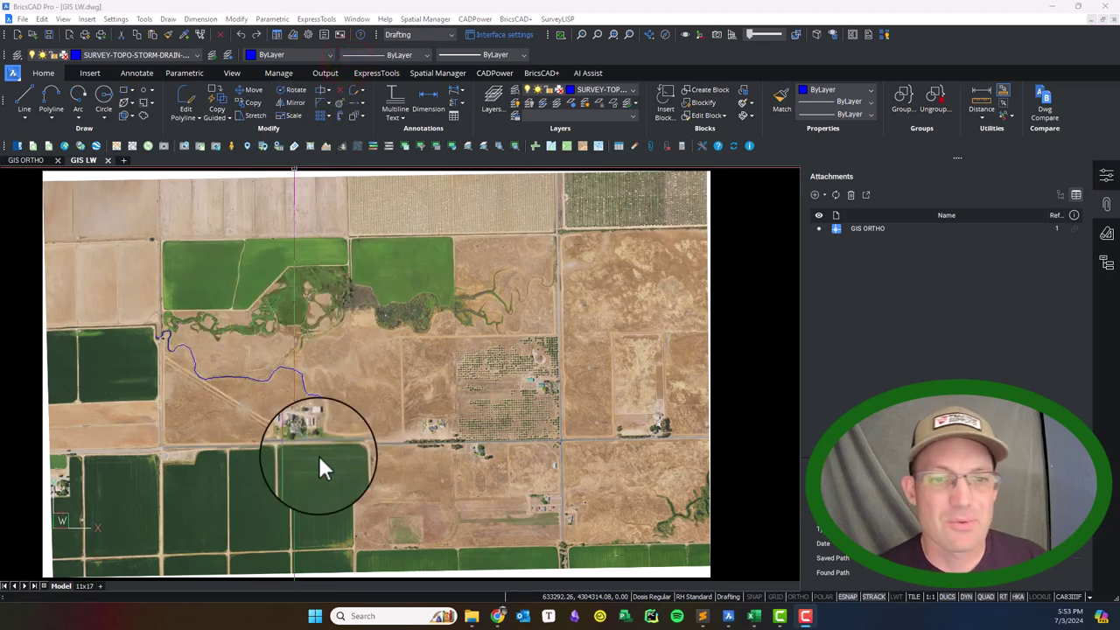
Step: Select the traced creek polyline in GIS LW and look through the list of layers available for it
click(420, 464)
click(375, 480)
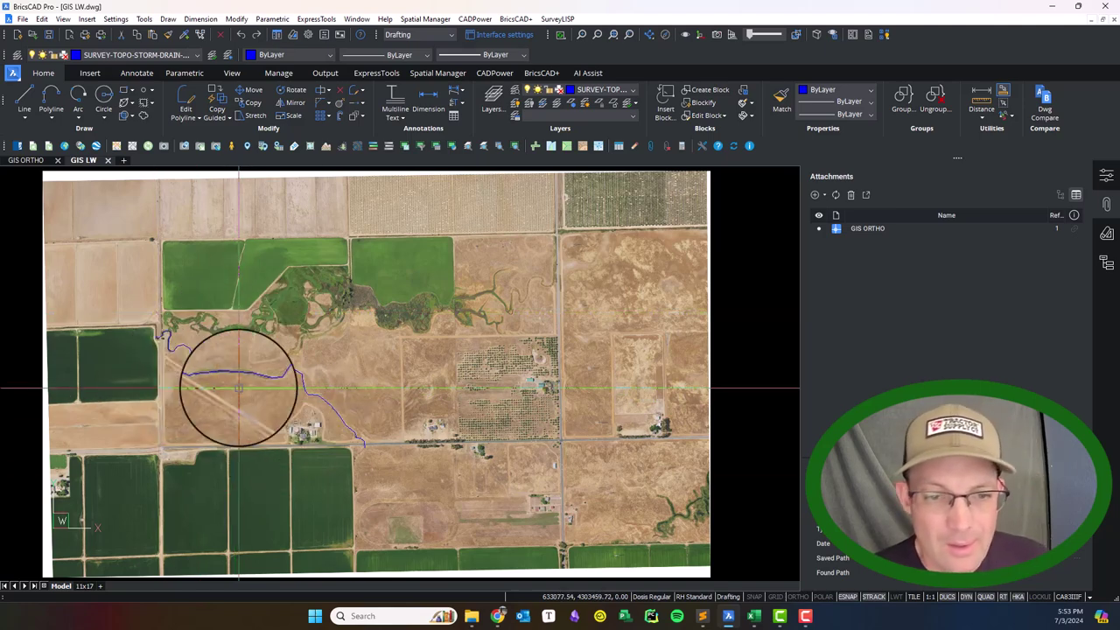
scroll(263, 398, up, 3)
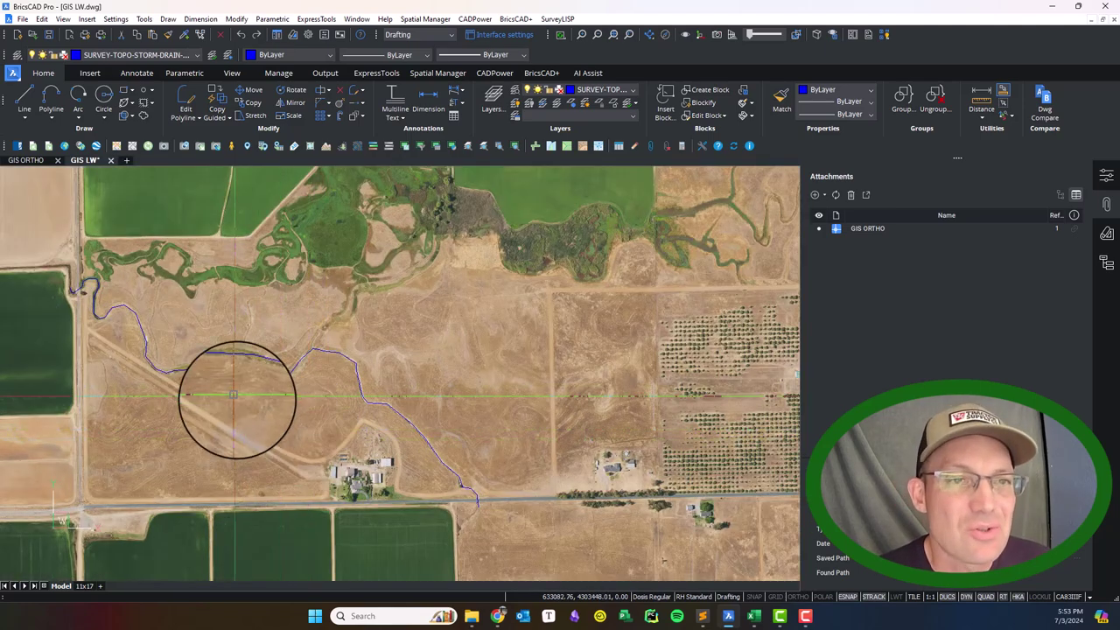
mouse_move(233, 463)
middle_down()
mouse_move(300, 394)
mouse_move(283, 438)
mouse_move(291, 440)
middle_up()
click(50, 98)
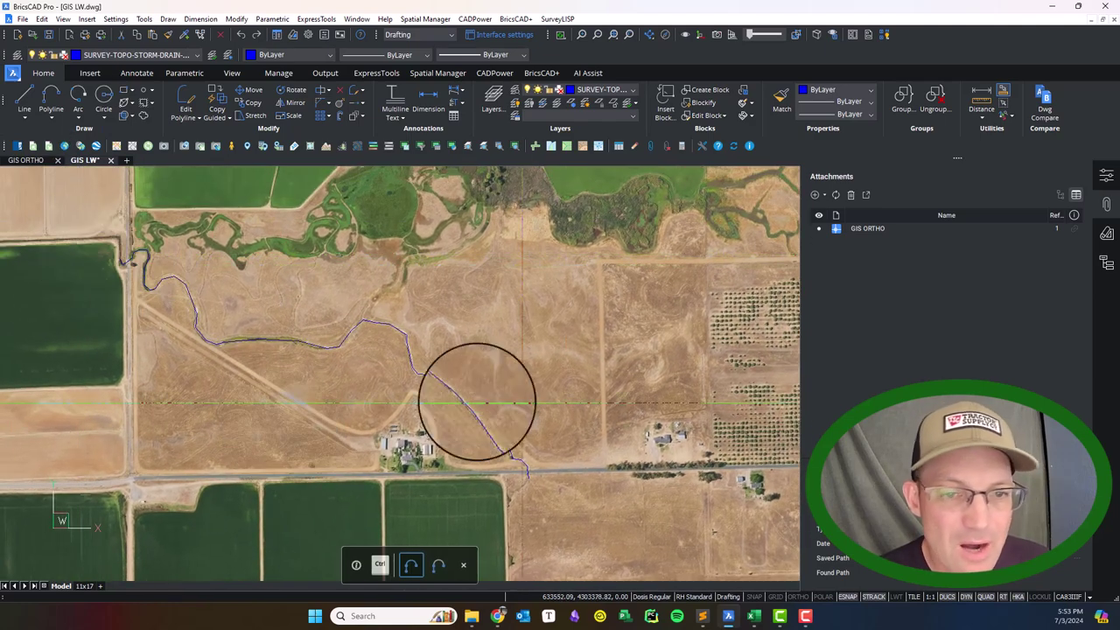
click(437, 376)
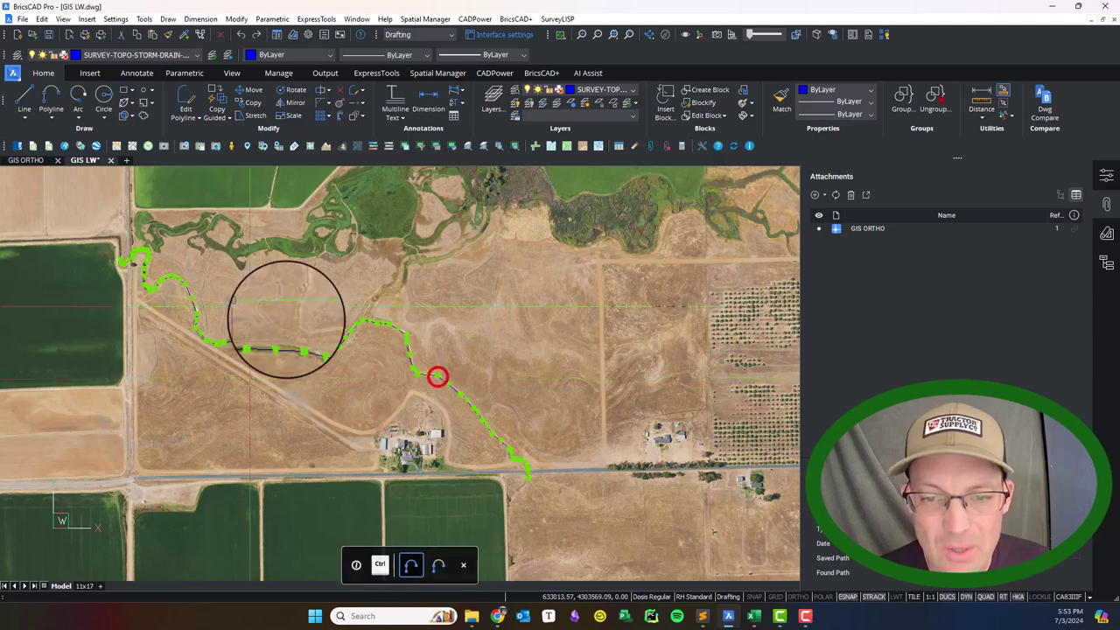
click(628, 91)
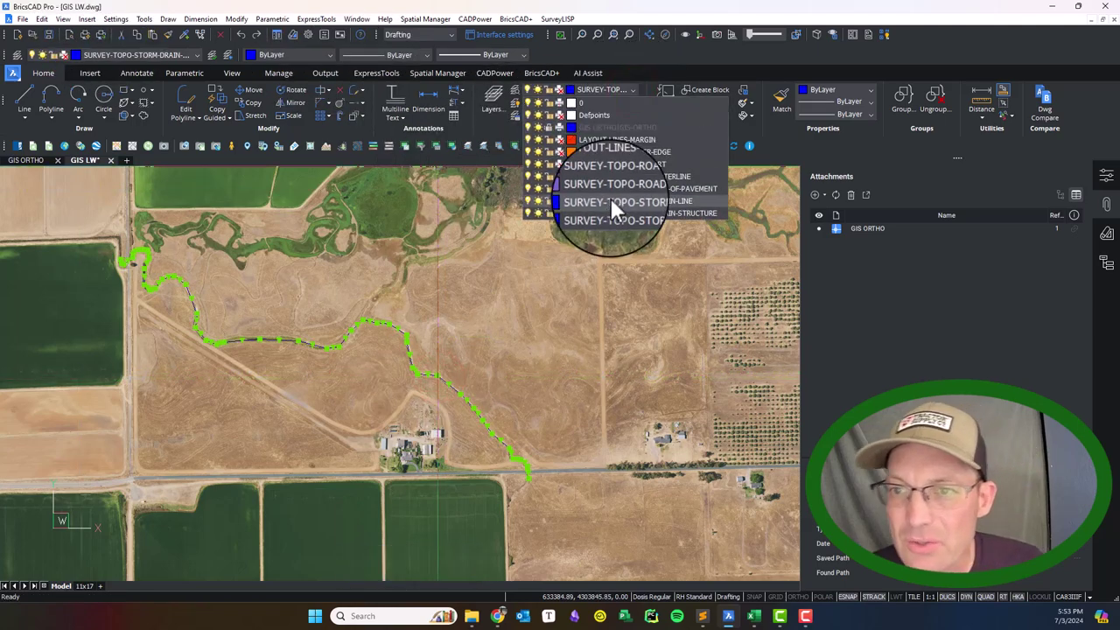
click(473, 266)
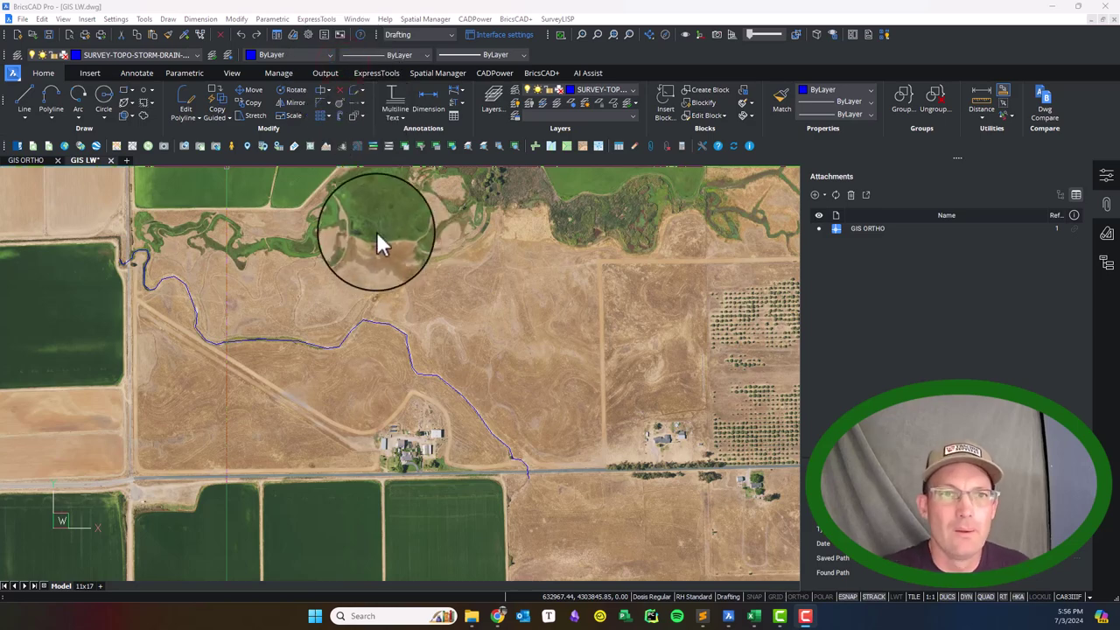
Step: Move the creek polyline to the GIS-LINES-CREEKS layer and clear the selection
click(437, 364)
click(391, 365)
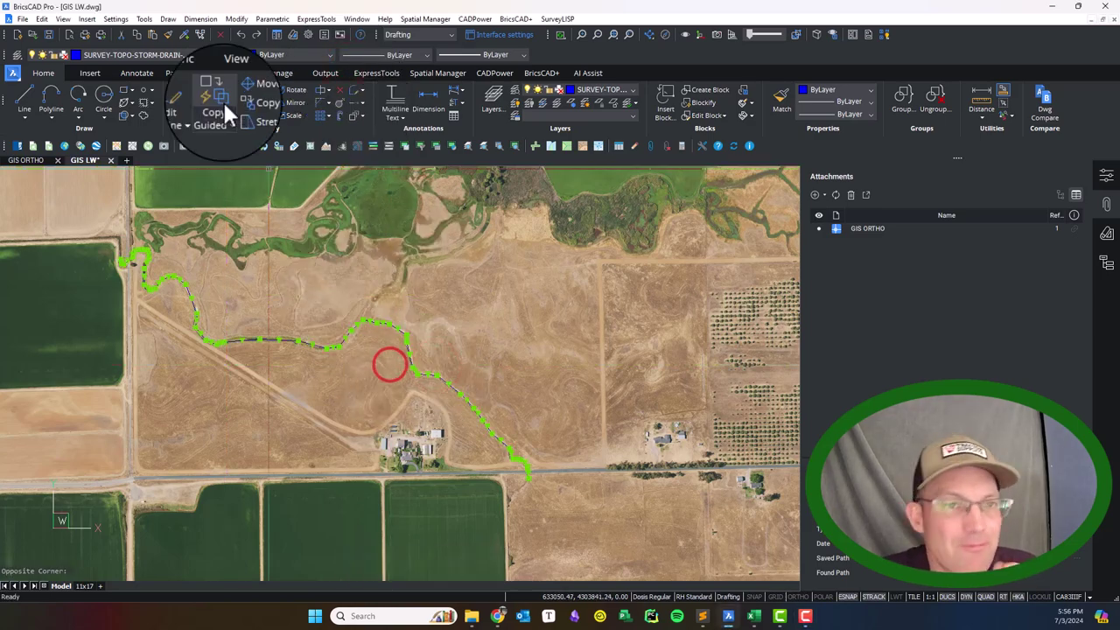
click(632, 89)
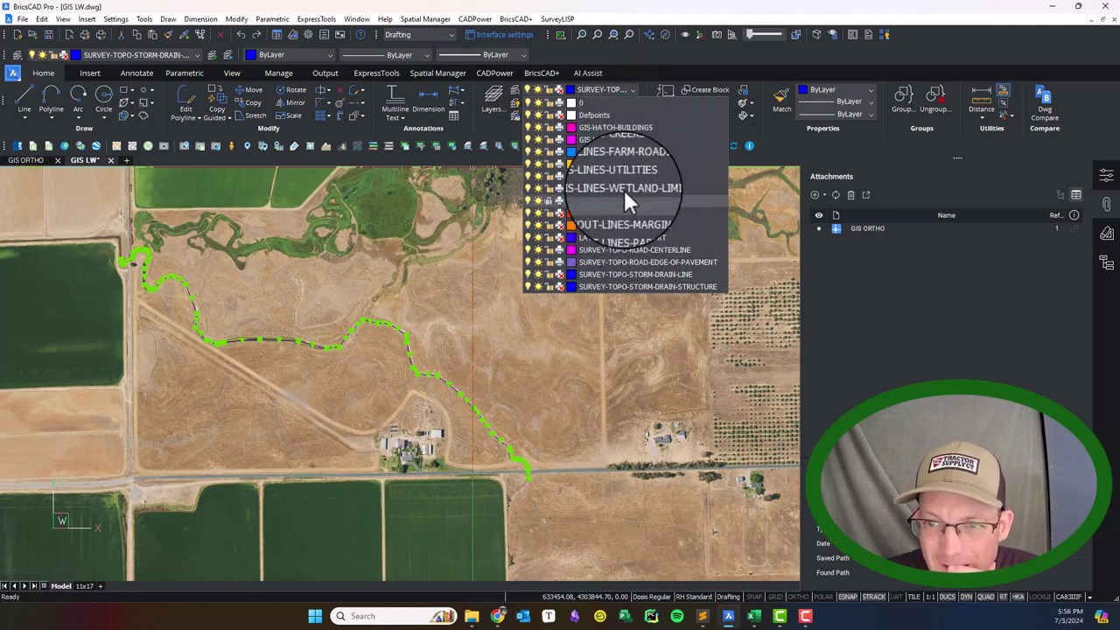
click(620, 152)
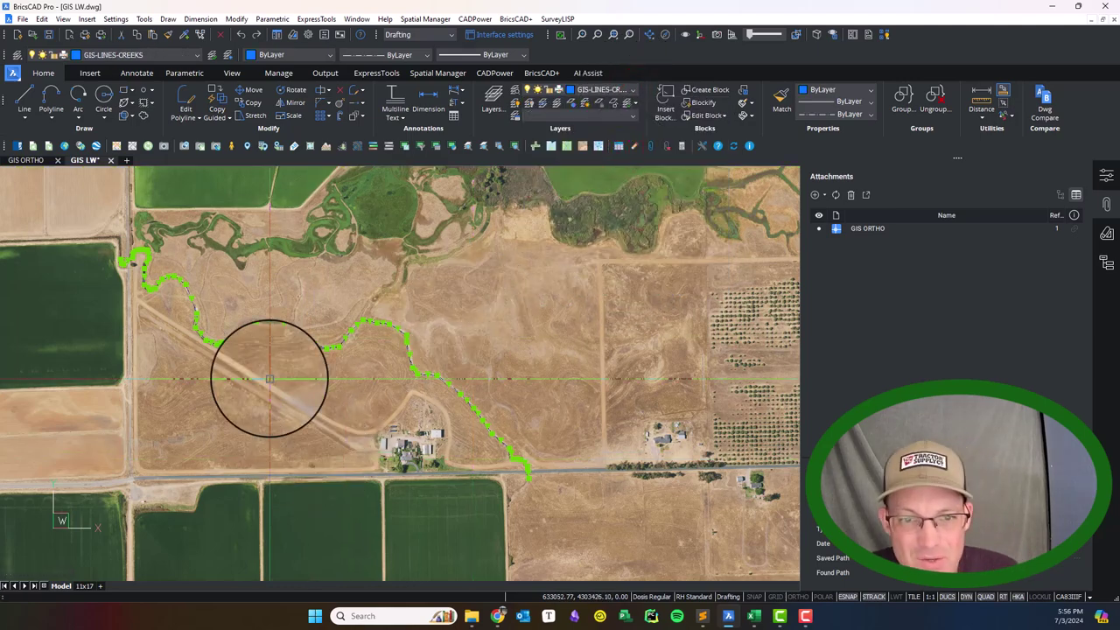
key(Escape)
Step: Set the drawing's global linetype scale (LTSCALE) to 200 to check the creek's dash pattern
scroll(357, 326, up, 2)
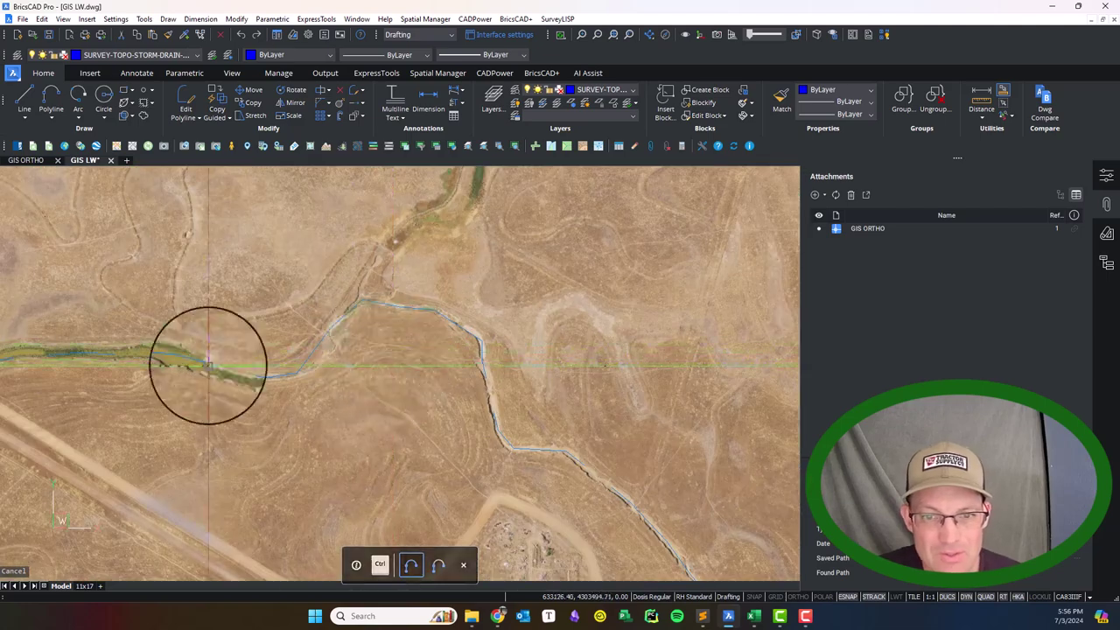
middle_drag(246, 417, 320, 365)
scroll(317, 350, down, 1)
middle_drag(472, 402, 384, 416)
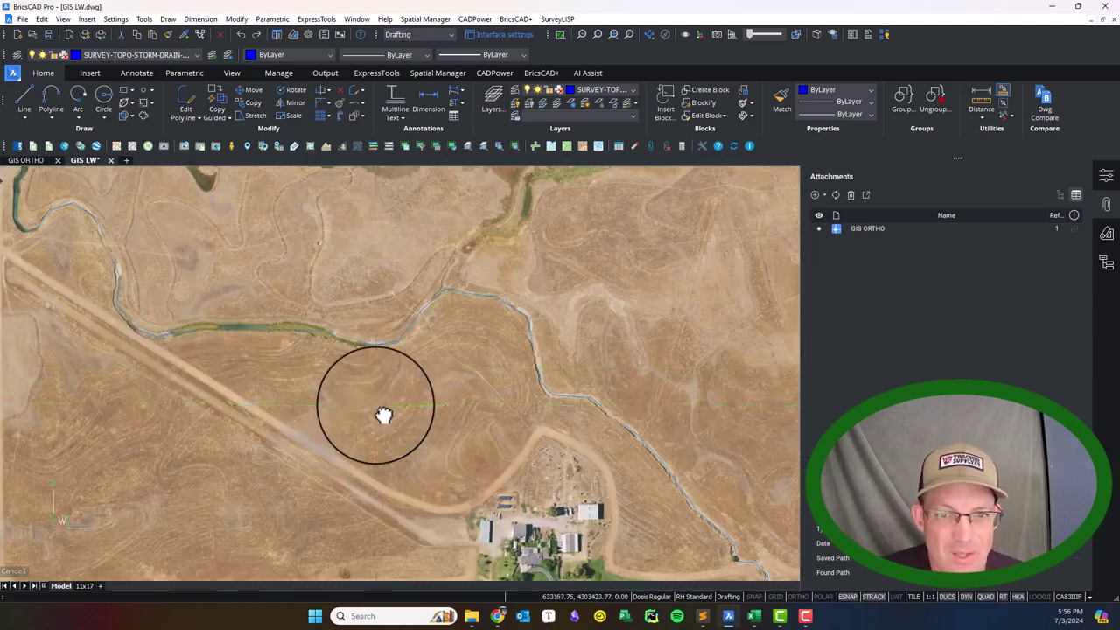
text(LTSCALE)
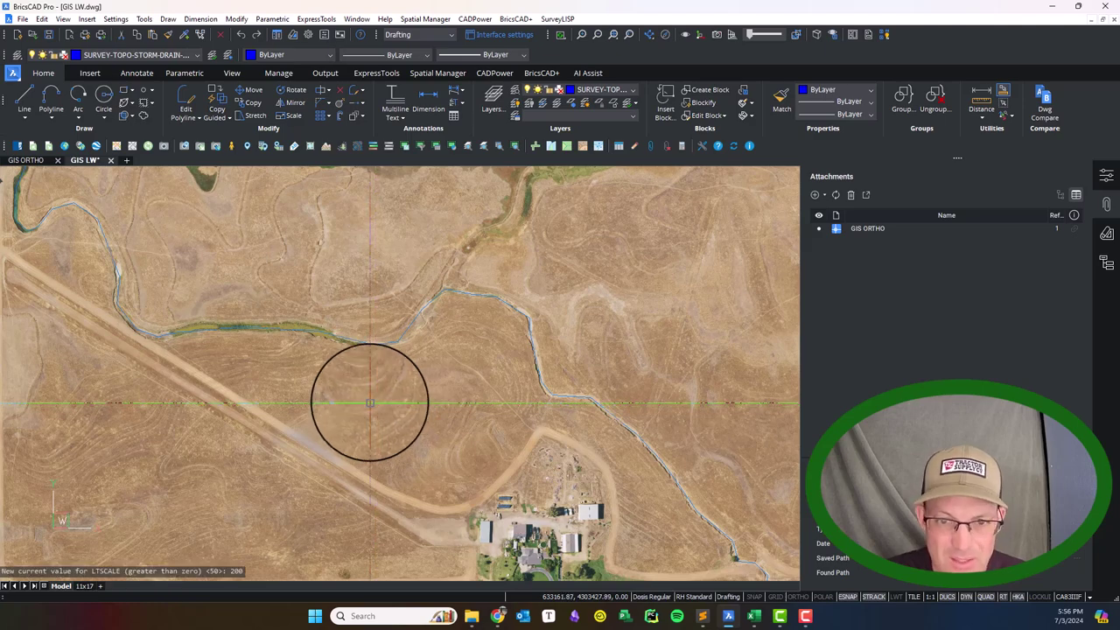
scroll(333, 400, down, 3)
scroll(490, 412, up, 3)
Step: Inspect the creek polyline's properties, including its layer, linetype and linetype scale
click(532, 430)
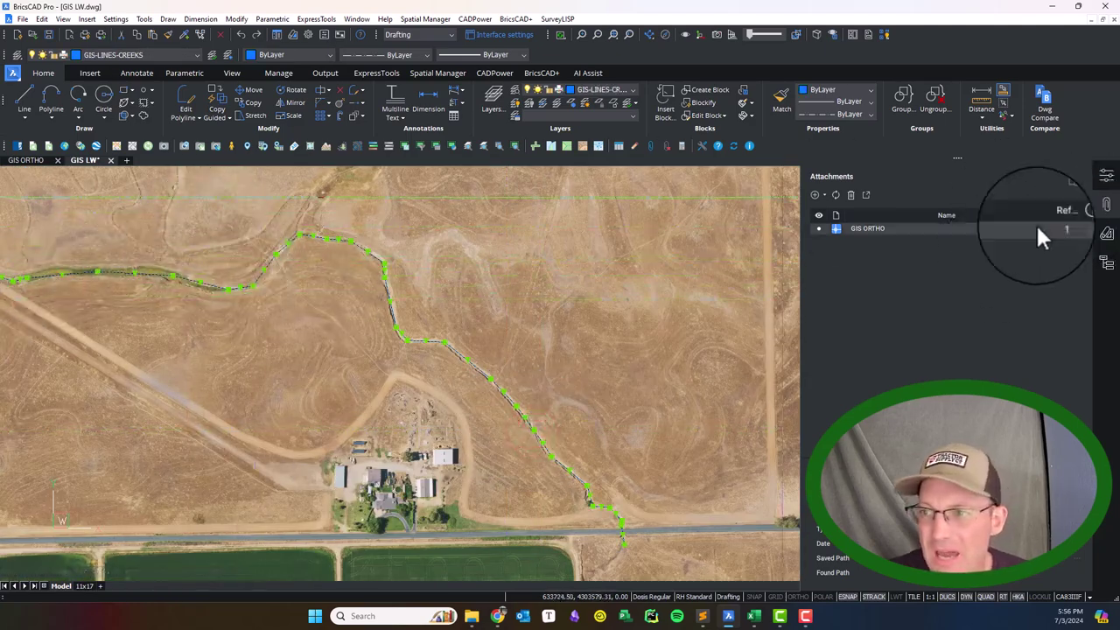
click(1106, 175)
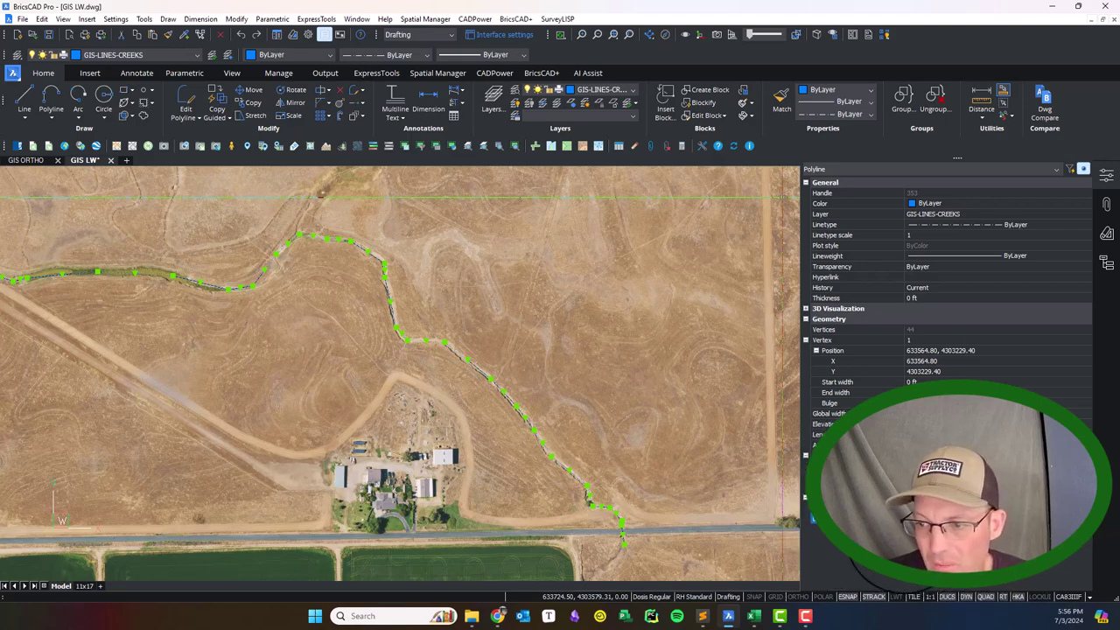
key(Escape)
scroll(336, 292, down, 1)
middle_drag(238, 292, 343, 364)
scroll(373, 351, down, 2)
scroll(392, 369, up, 2)
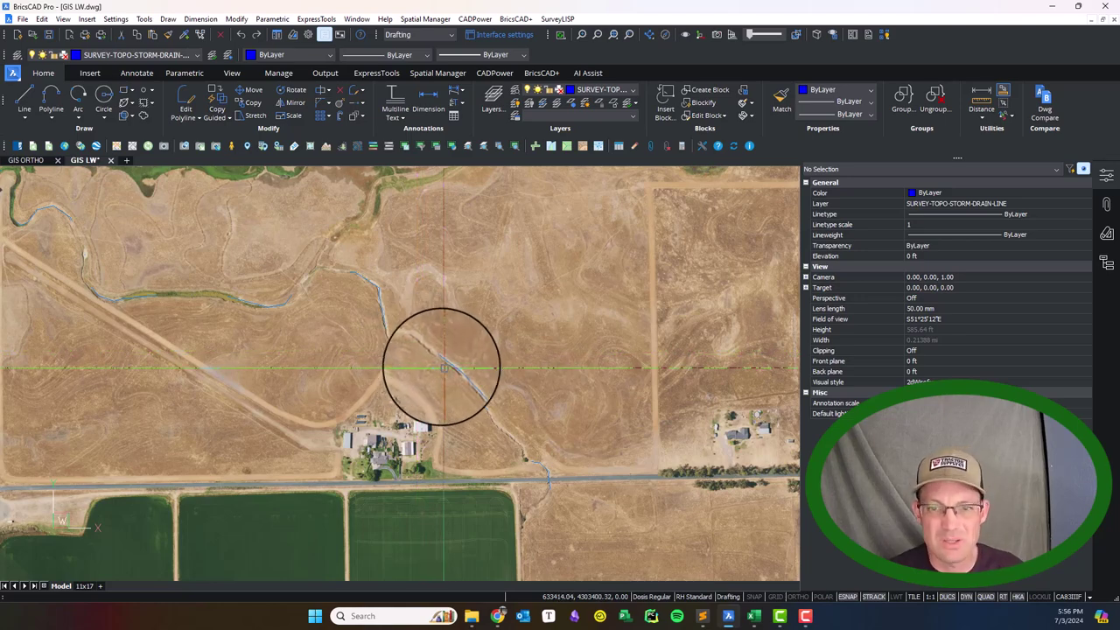
click(449, 367)
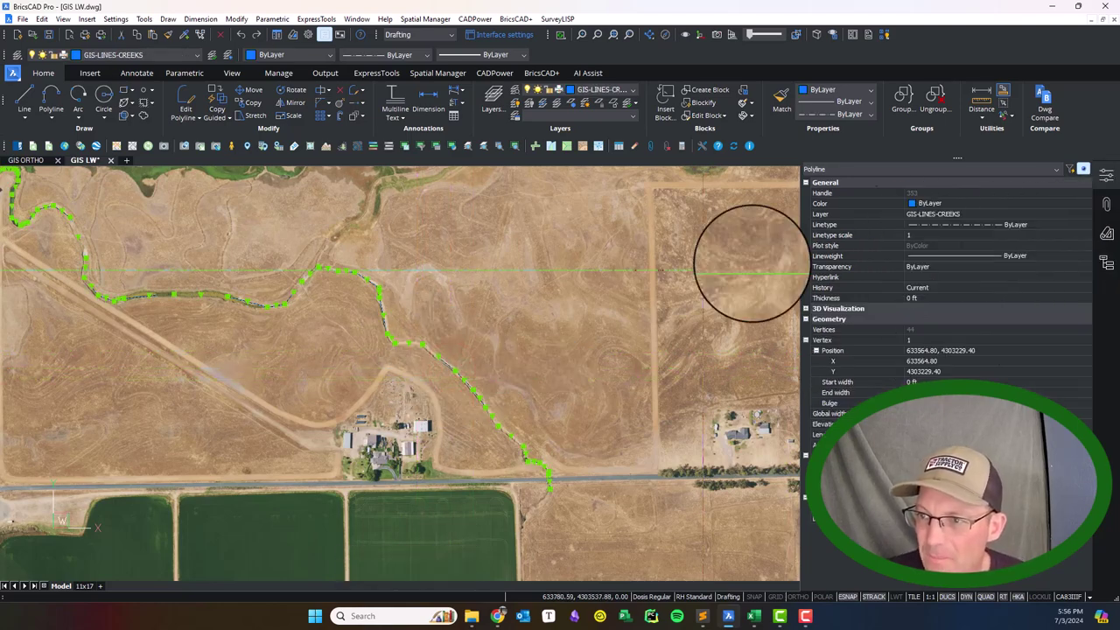
key(Escape)
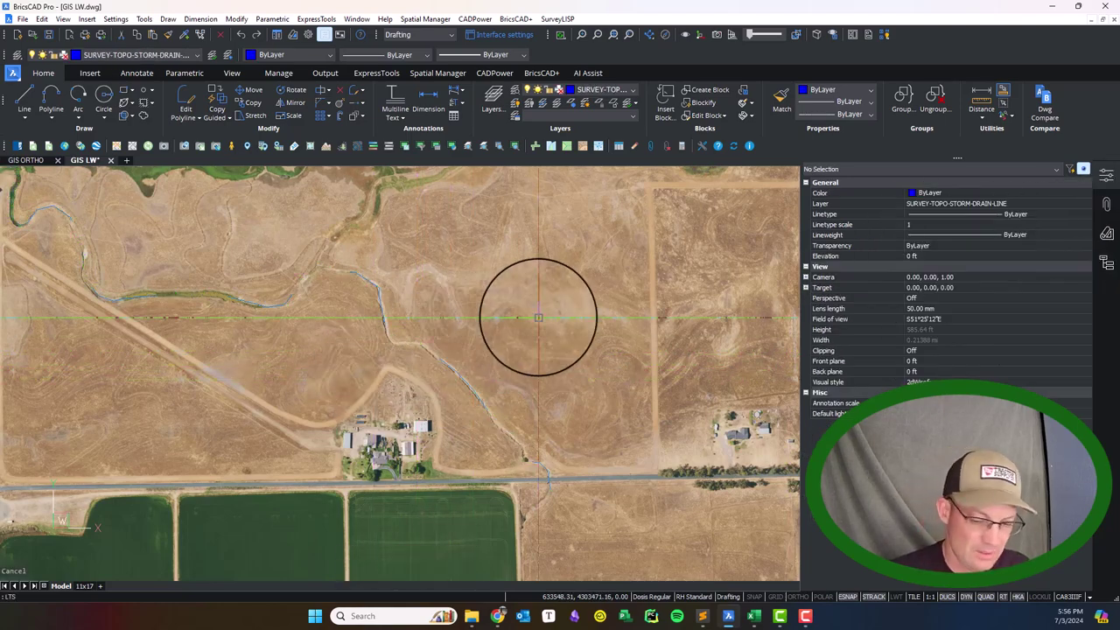
Step: Set the global linetype scale (LTSCALE) to 100 and check the creek polyline's dashes up close
key(Return)
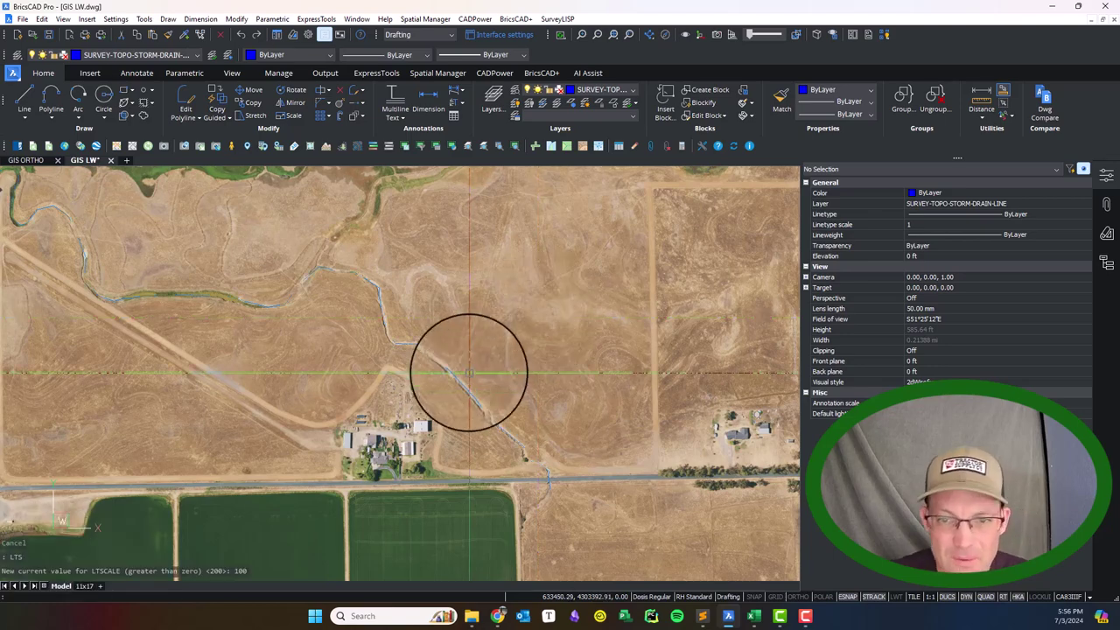
scroll(143, 292, up, 6)
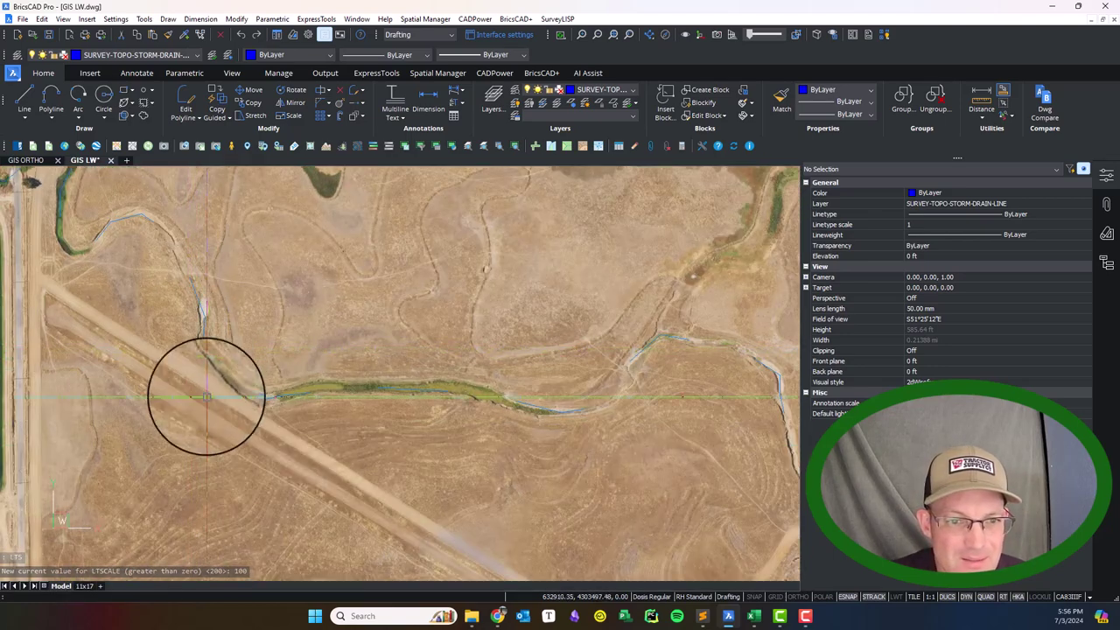
click(283, 362)
click(186, 405)
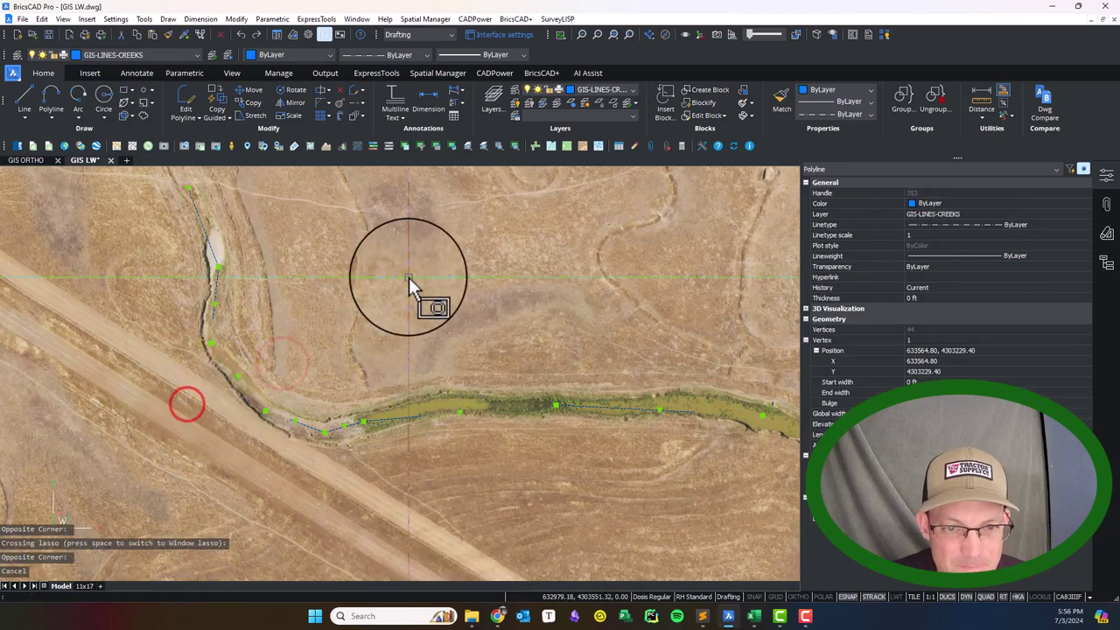
key(Escape)
key(Escape)
Step: Examine the green wetland area and side channels north of the creek on the orthophoto
scroll(365, 284, down, 1)
scroll(365, 284, down, 3)
middle_drag(523, 378, 367, 442)
key(Escape)
middle_drag(584, 375, 456, 477)
scroll(306, 425, up, 1)
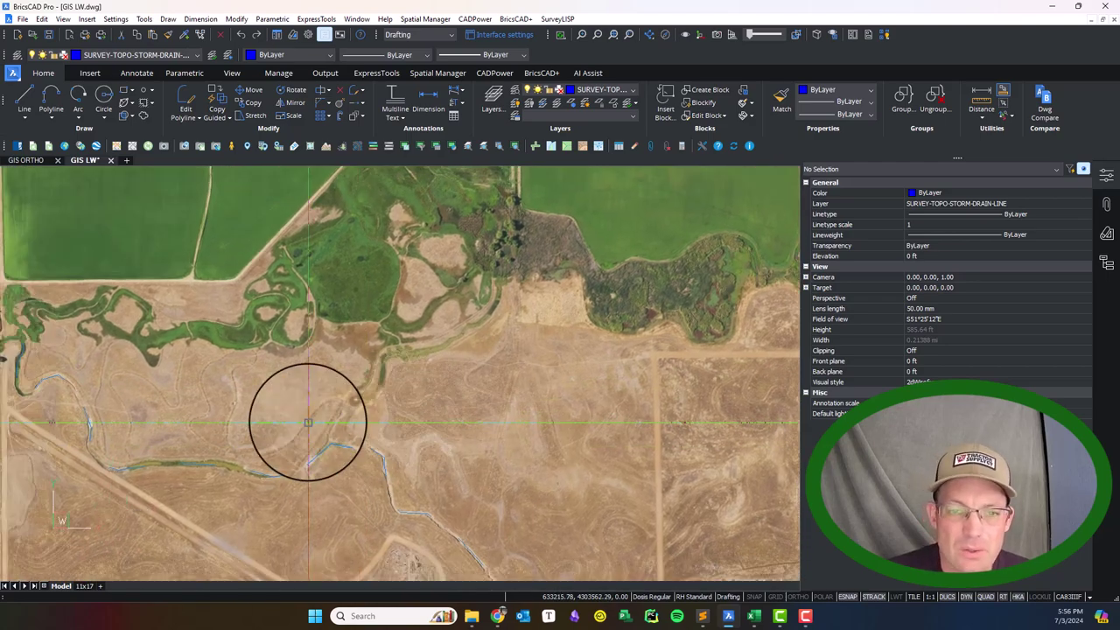
scroll(453, 409, up, 3)
middle_drag(450, 408, 323, 520)
scroll(385, 451, down, 1)
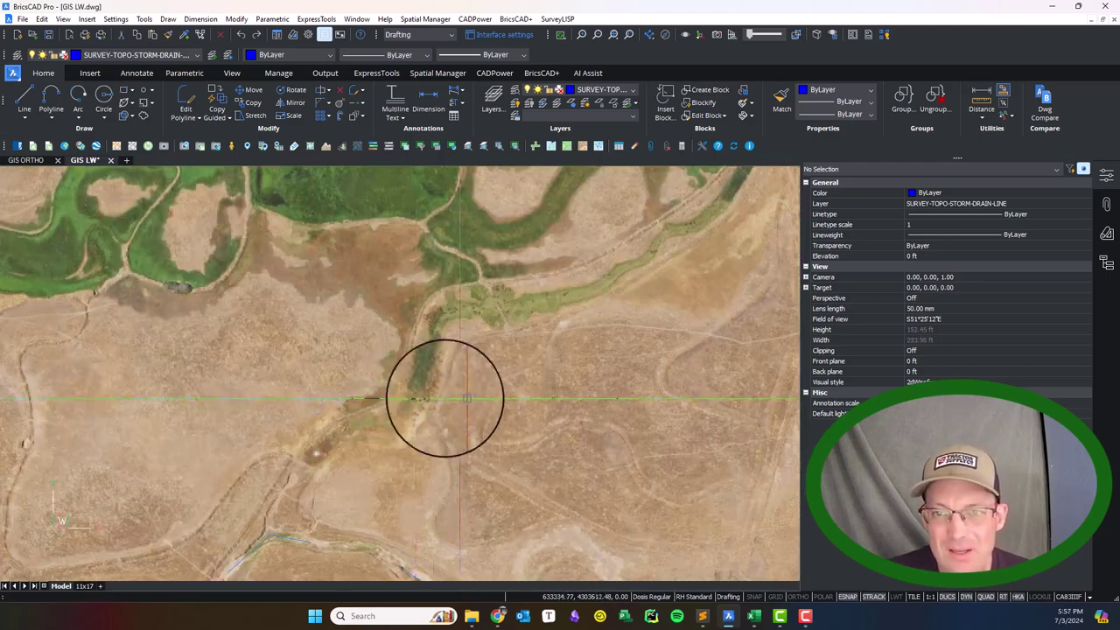
scroll(649, 364, down, 1)
middle_drag(649, 362, 497, 423)
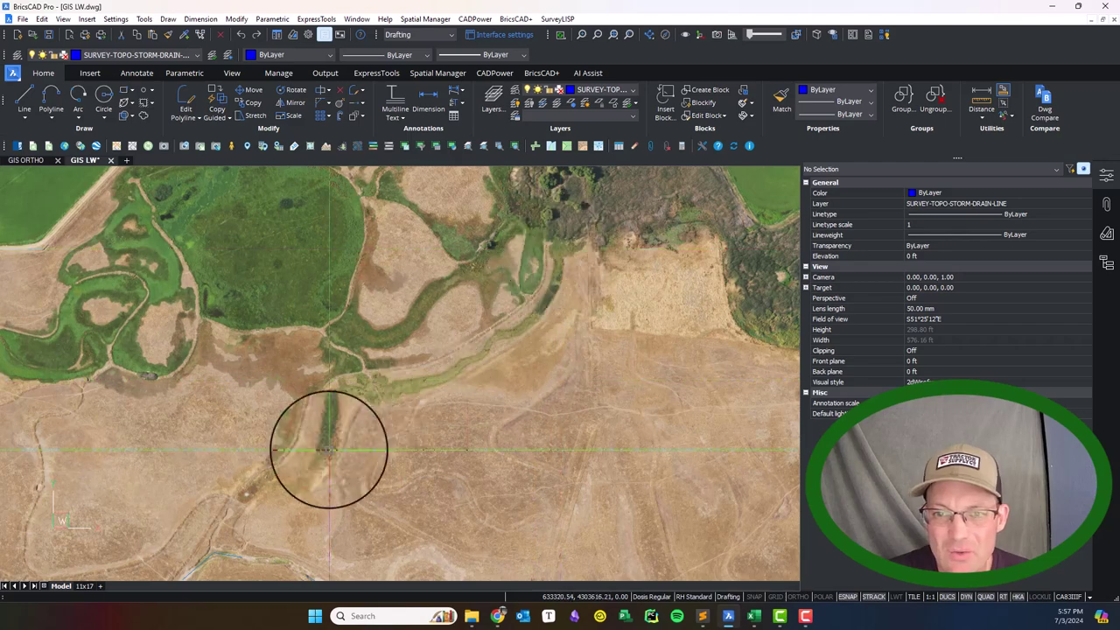
scroll(315, 429, up, 2)
middle_drag(300, 400, 330, 488)
scroll(286, 445, down, 1)
scroll(210, 462, down, 1)
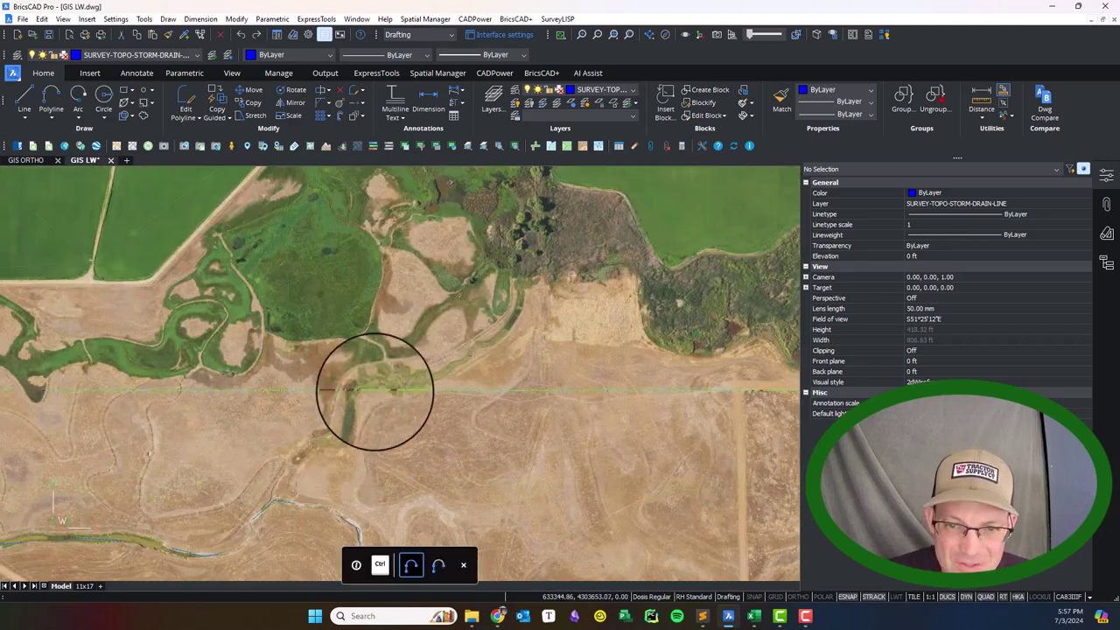
scroll(477, 328, down, 2)
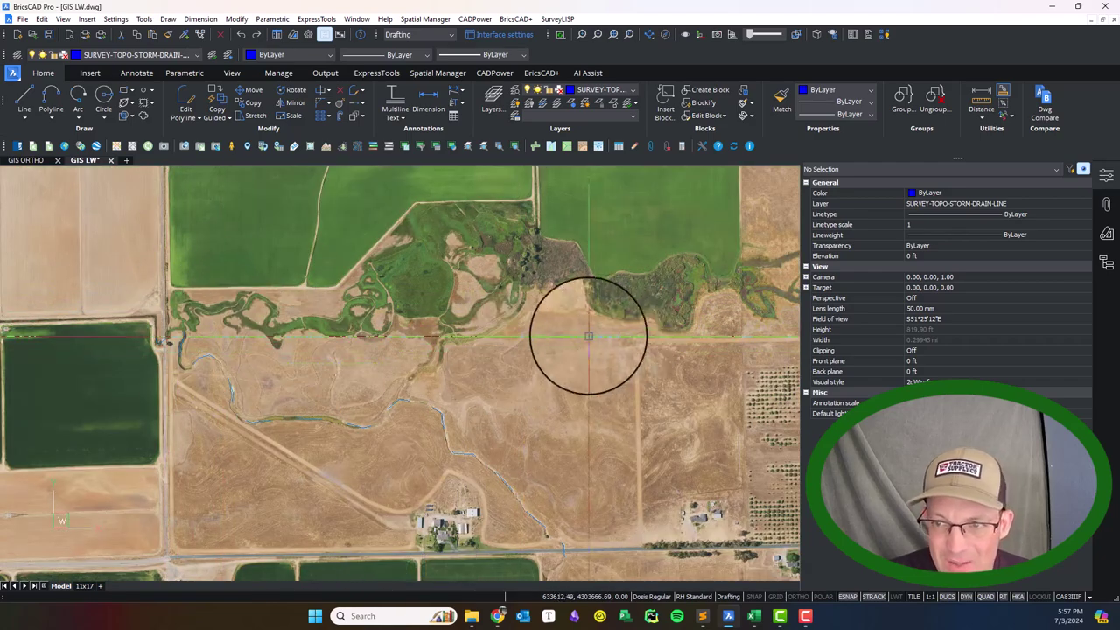
middle_drag(587, 330, 522, 306)
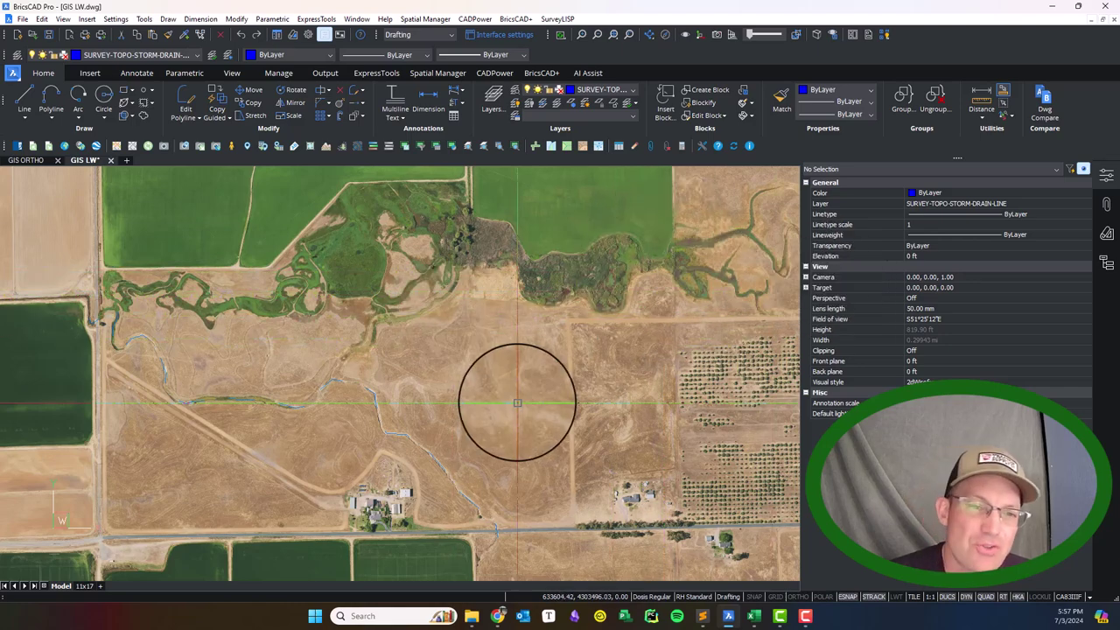
scroll(449, 320, up, 2)
mouse_move(450, 321)
middle_down()
mouse_move(412, 355)
mouse_move(405, 327)
mouse_move(404, 337)
mouse_move(370, 333)
middle_up()
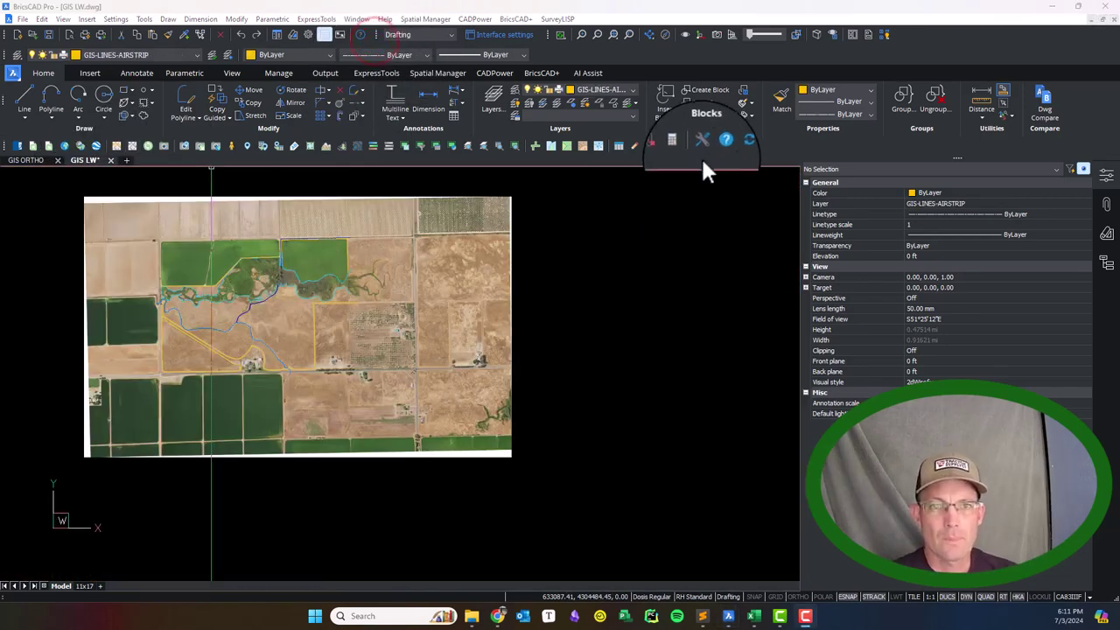
click(620, 309)
click(605, 249)
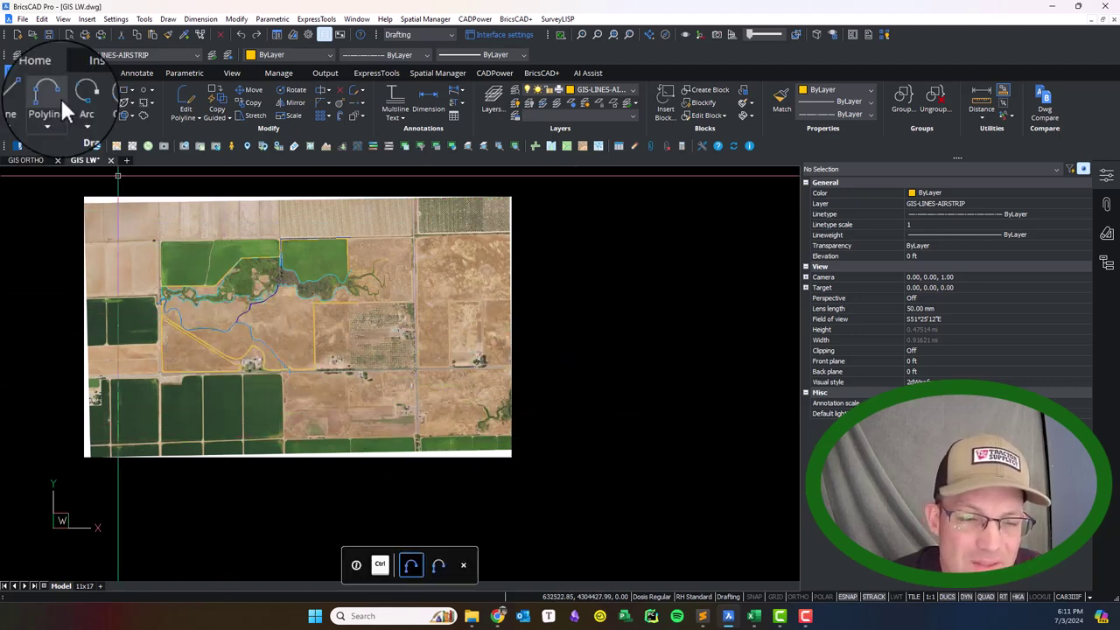
Step: Switch to the GIS ORTHO drawing and try to change the fade of the orthophoto image
click(40, 158)
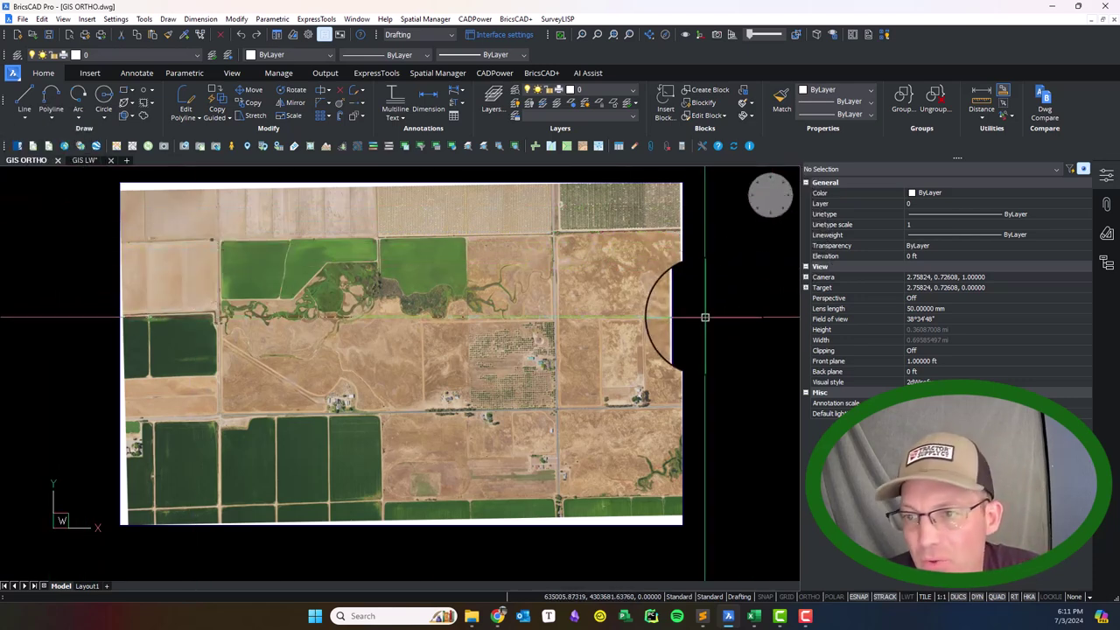
click(672, 285)
click(706, 318)
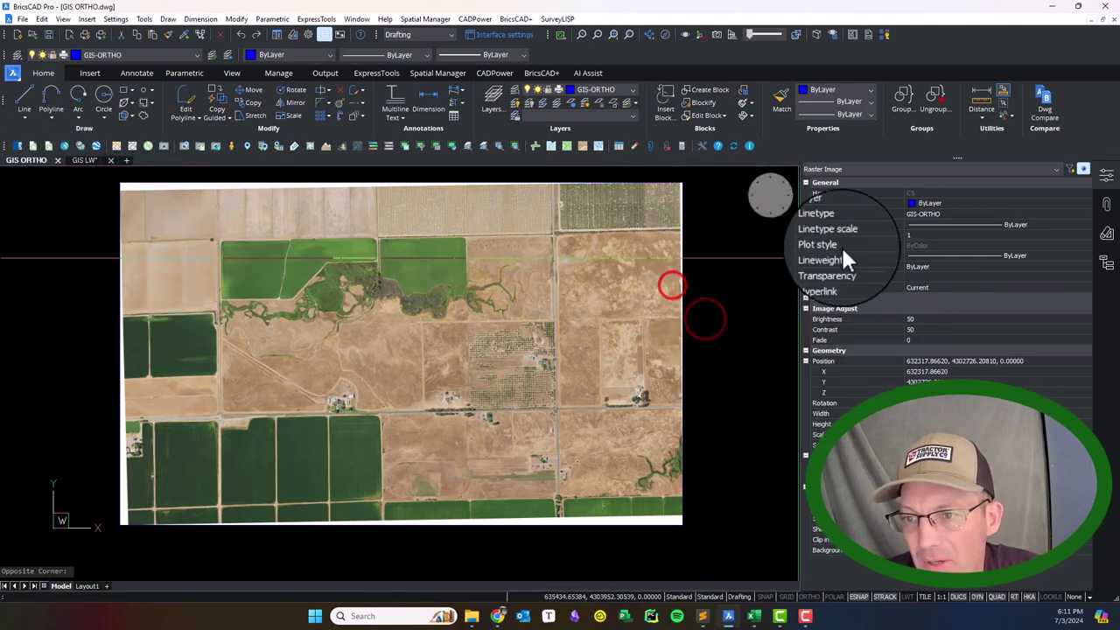
click(944, 340)
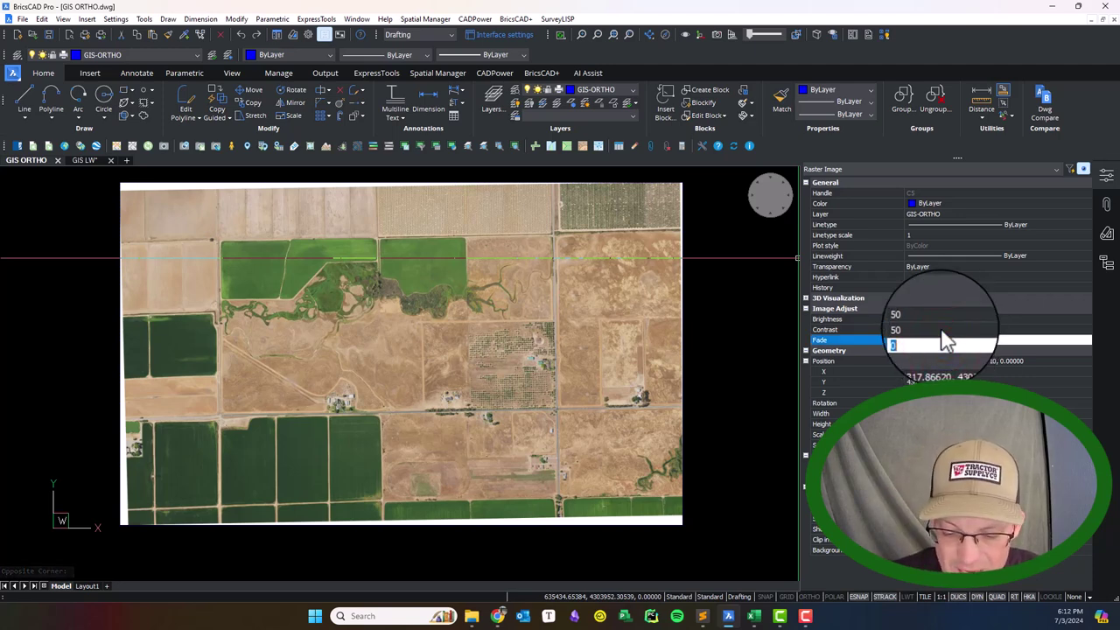
key(Return)
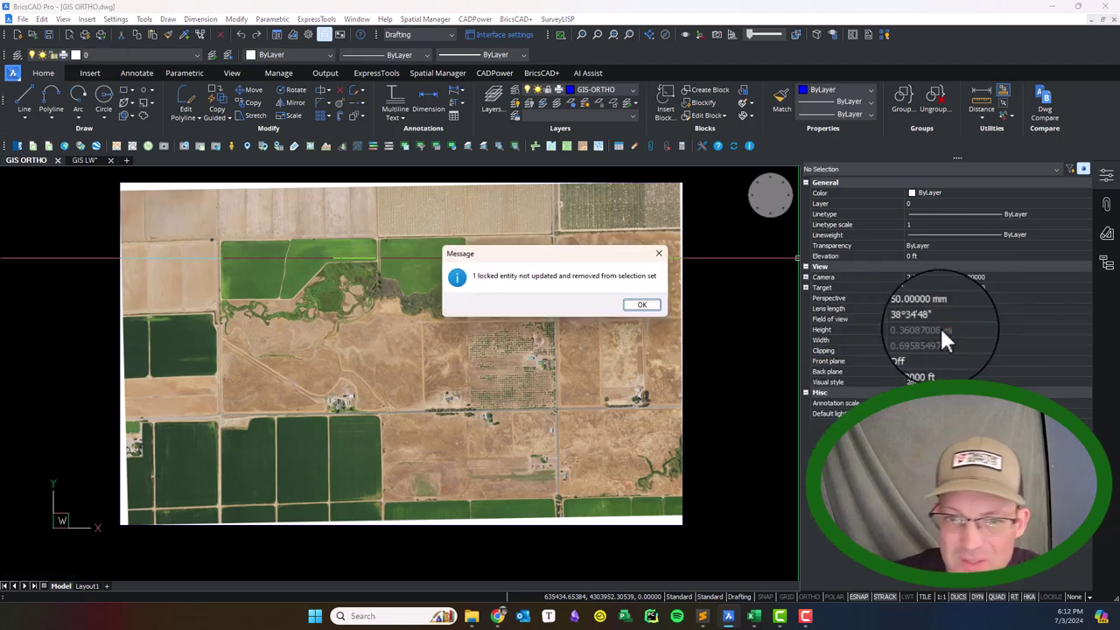
click(631, 306)
Step: Select the orthophoto by its edge and try to set its fade to 65
drag(737, 359, 665, 335)
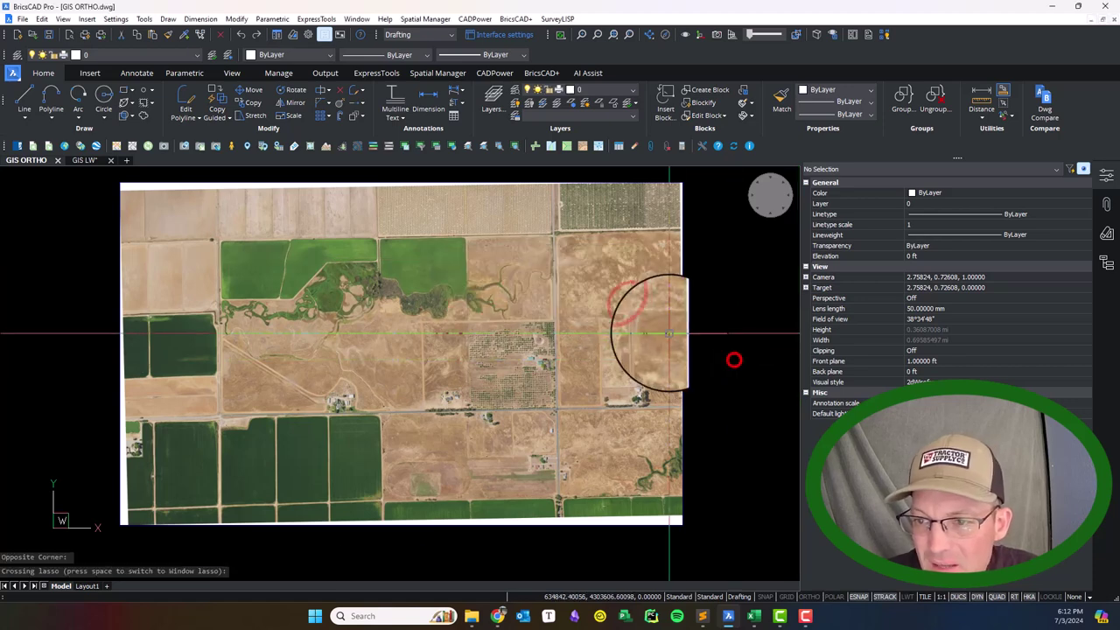
click(668, 331)
click(698, 364)
key(Escape)
drag(729, 399, 670, 334)
click(670, 333)
click(710, 405)
click(732, 471)
click(671, 409)
click(672, 405)
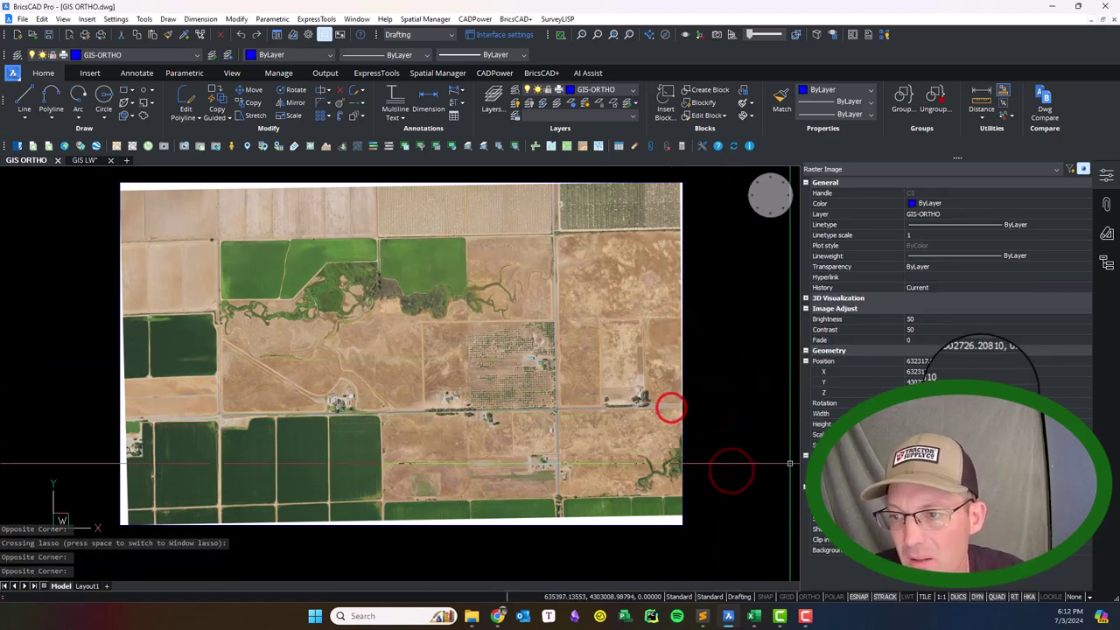
click(937, 339)
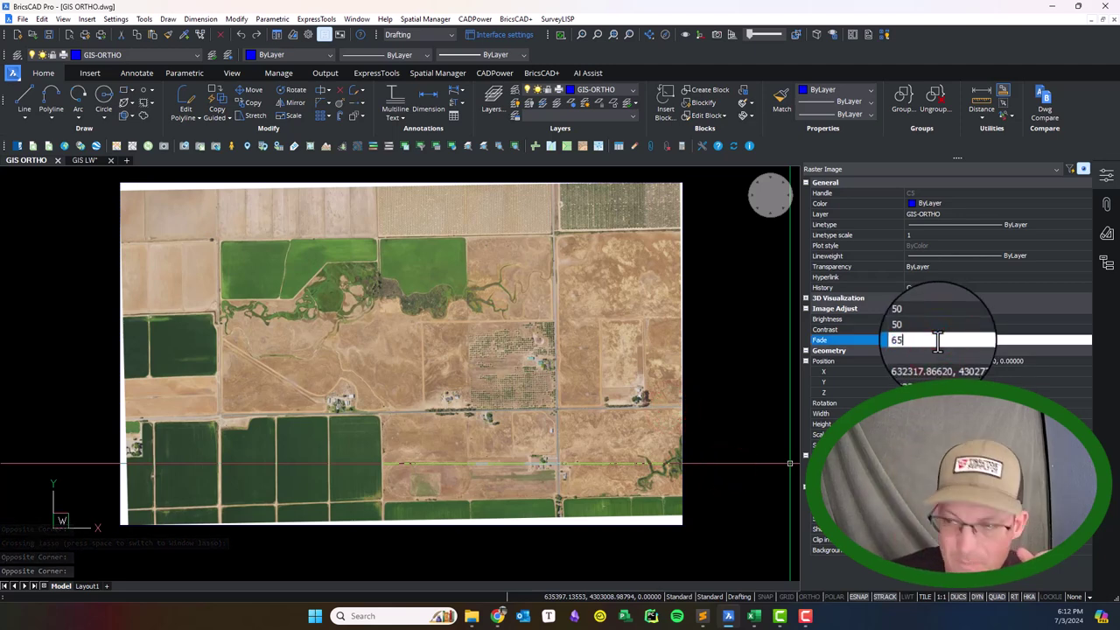
key(Return)
click(654, 306)
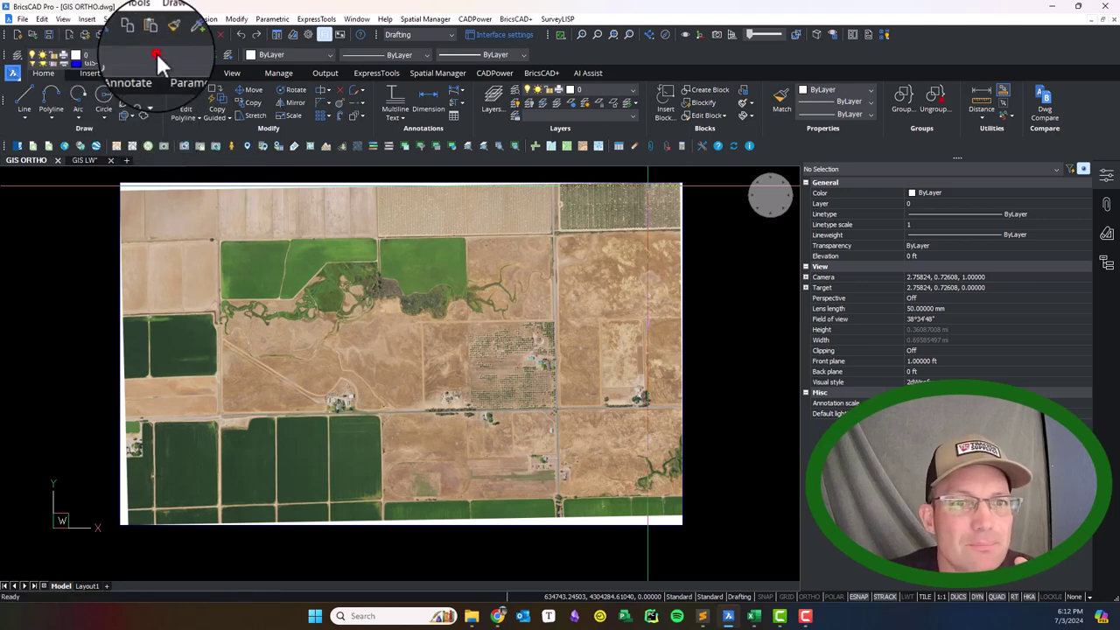
Step: Unlock the GIS-ORTHO layer and set the orthophoto image's fade to 65
click(54, 78)
click(739, 423)
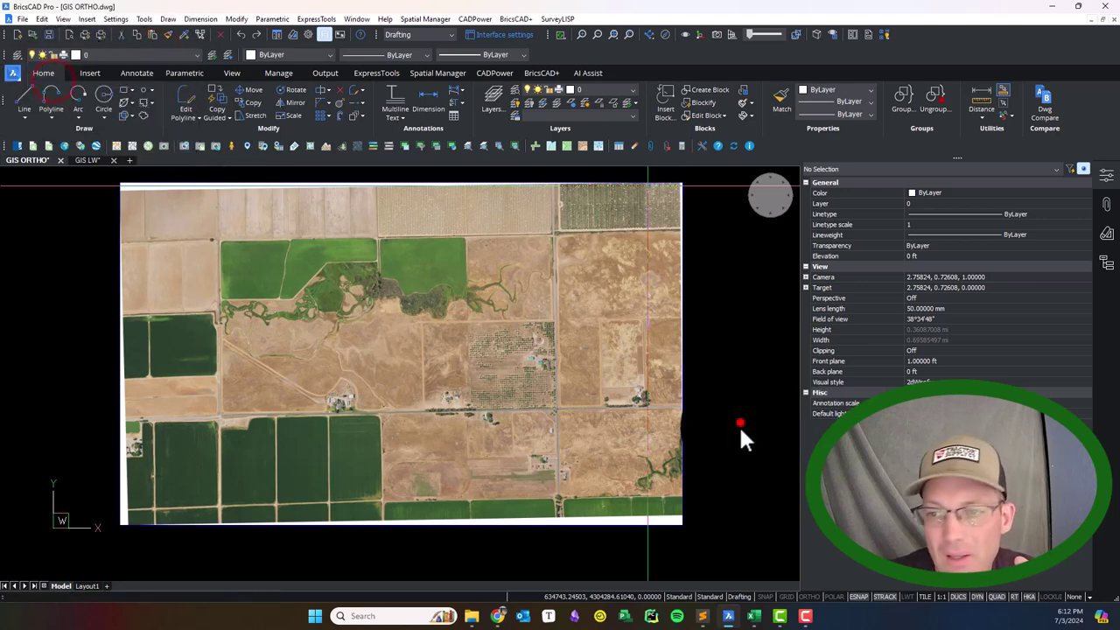
click(740, 429)
click(660, 339)
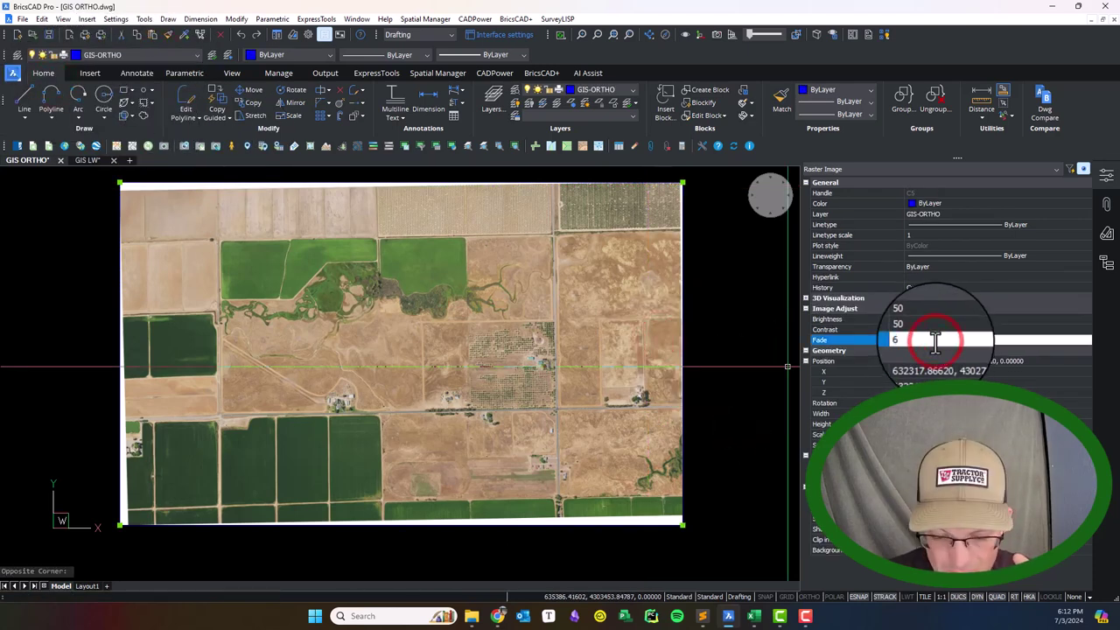
text(5)
key(Return)
key(Escape)
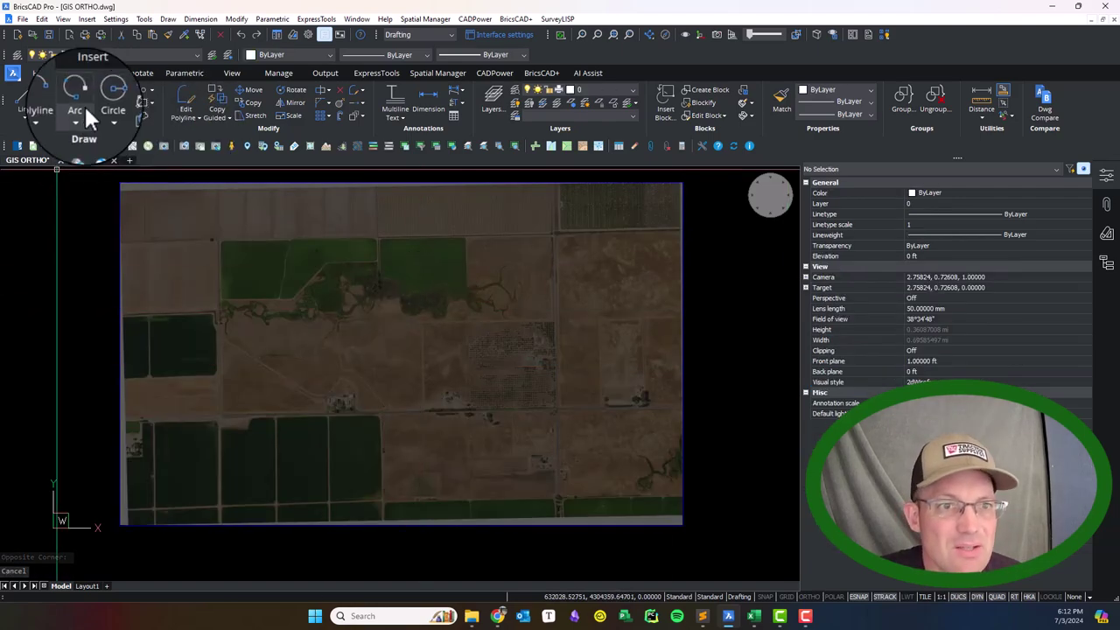
Step: Lock the GIS-ORTHO layer again and save the GIS ORTHO drawing
click(185, 56)
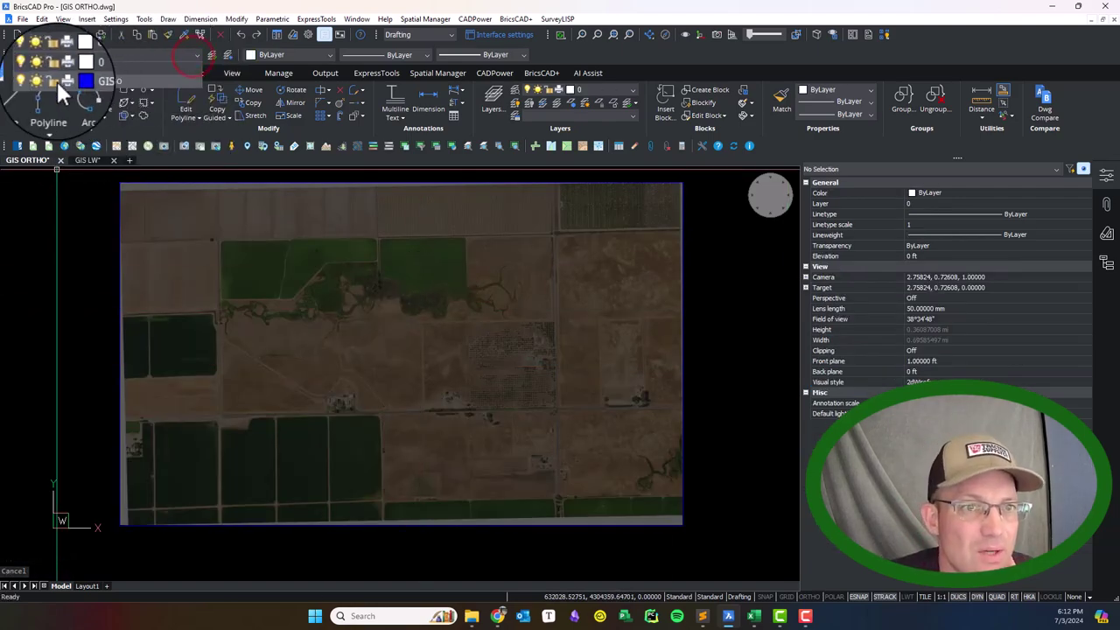
click(49, 35)
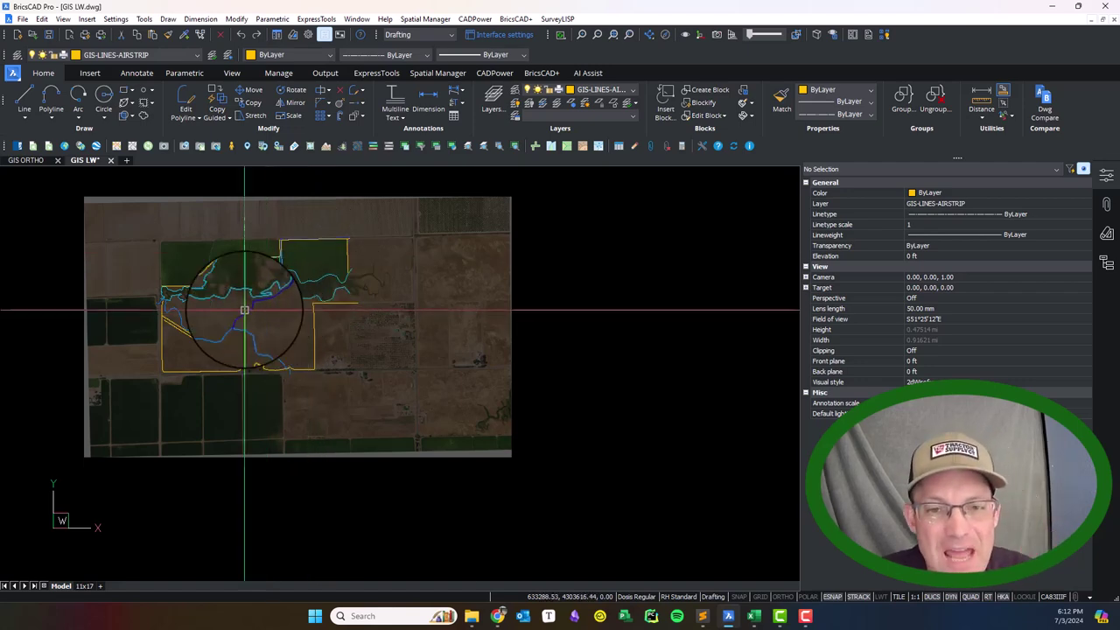
Step: In the GIS LW drawing, check the western boundary line's layer and examine the yellow linework along the southern road and eastern side
scroll(200, 294, up, 4)
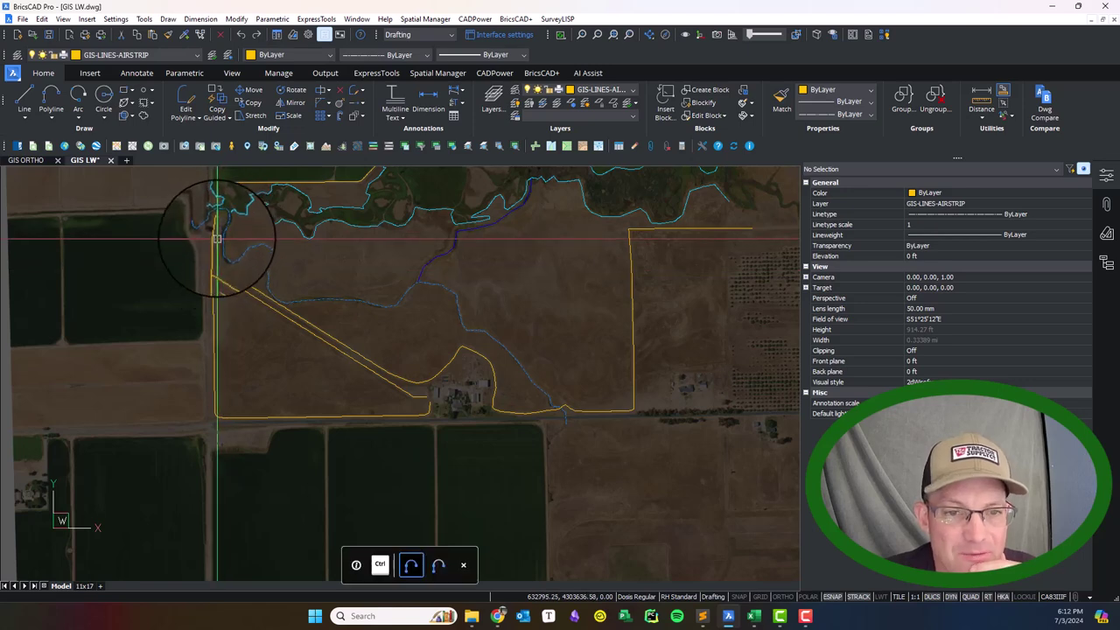
click(214, 239)
scroll(411, 403, up, 4)
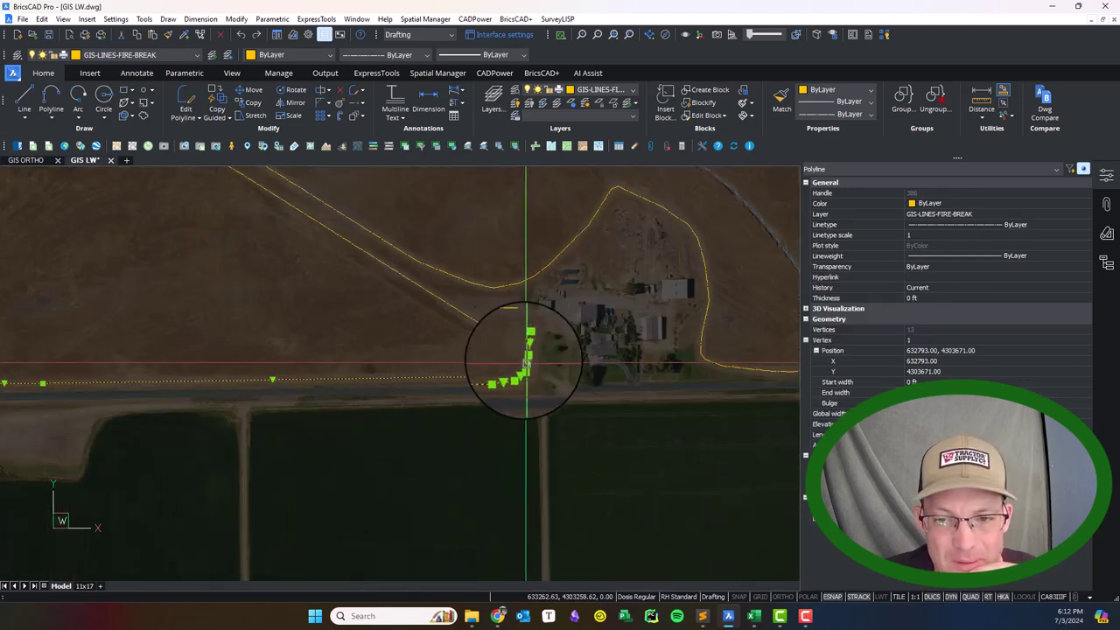
mouse_move(545, 338)
middle_down()
mouse_move(279, 390)
mouse_move(37, 420)
middle_up()
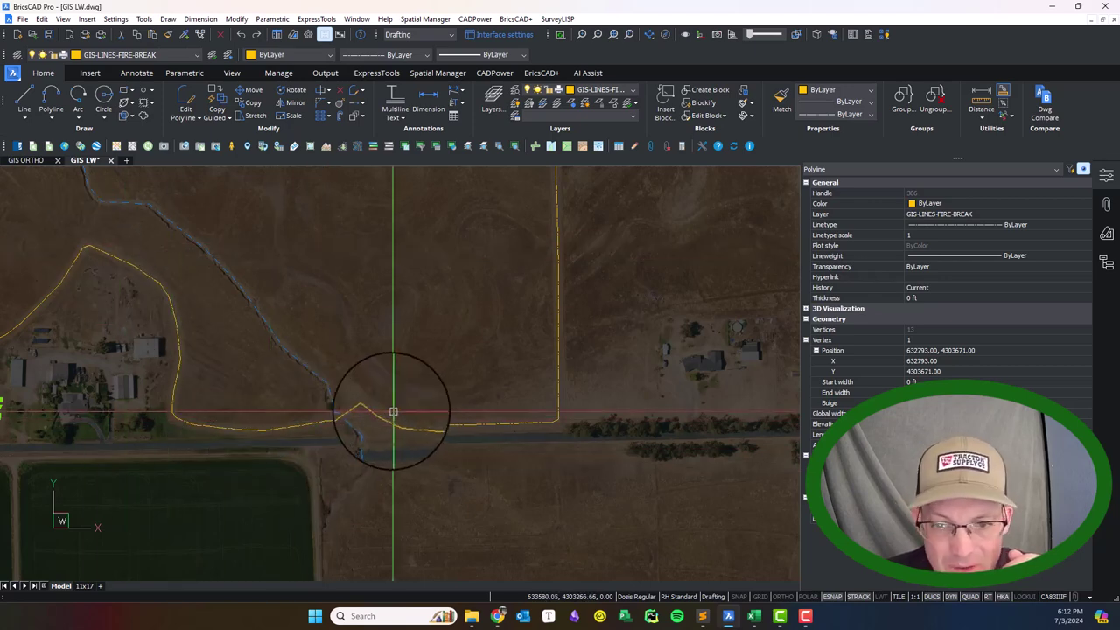
middle_drag(545, 330, 591, 510)
scroll(591, 511, down, 5)
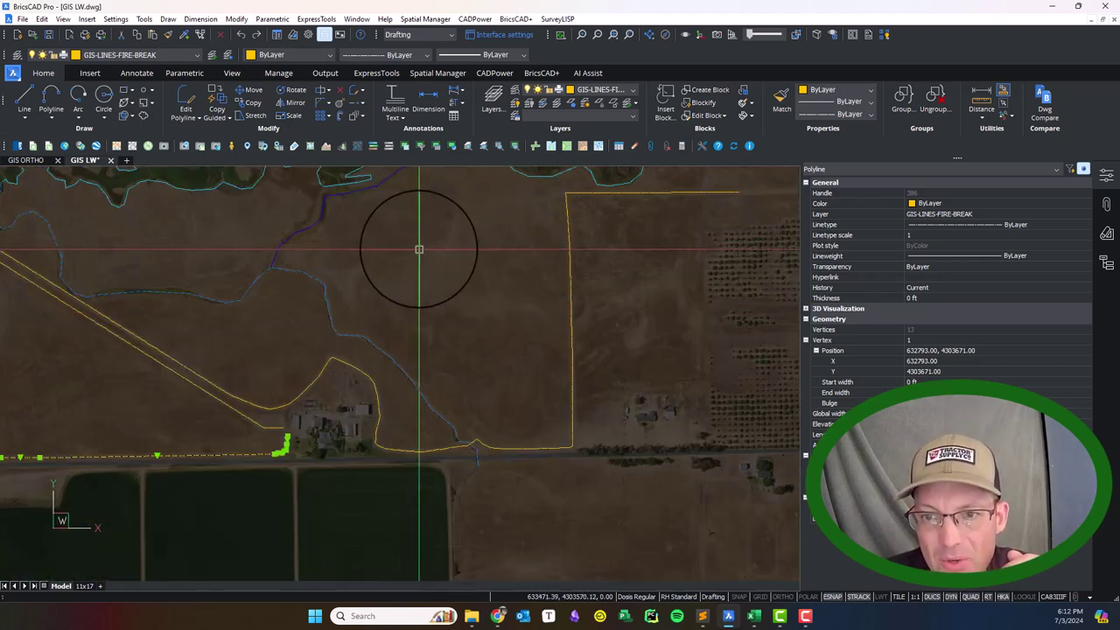
middle_drag(417, 243, 506, 287)
key(Escape)
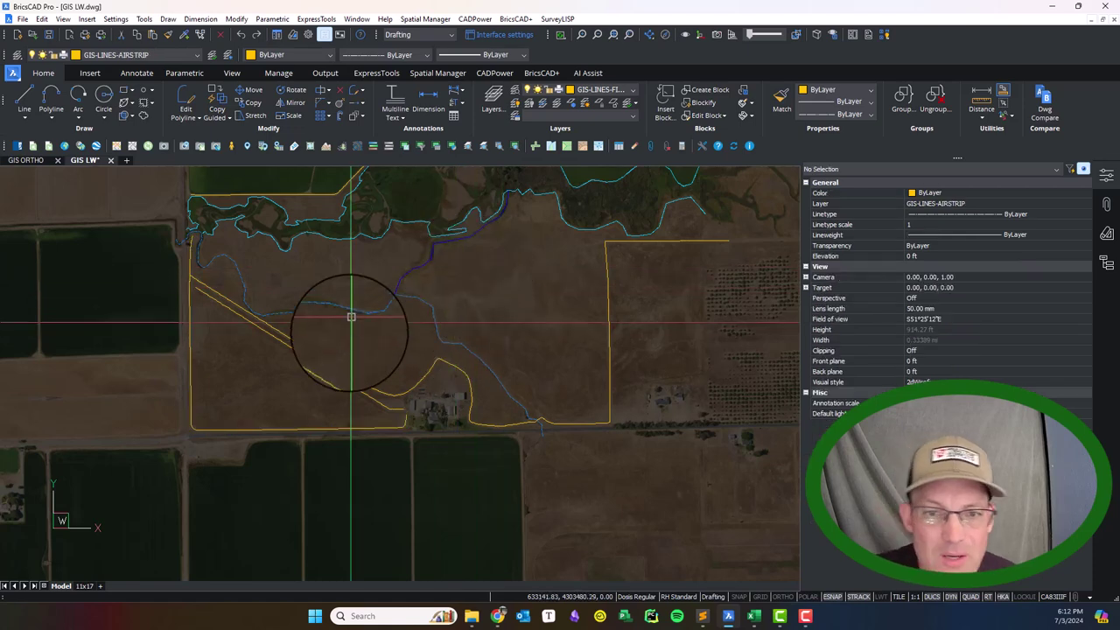
Step: Check the layer of the diagonal airstrip line and set the GIS-LINES-AIRSTRIP layer's color to index 70
scroll(319, 350, up, 2)
click(386, 415)
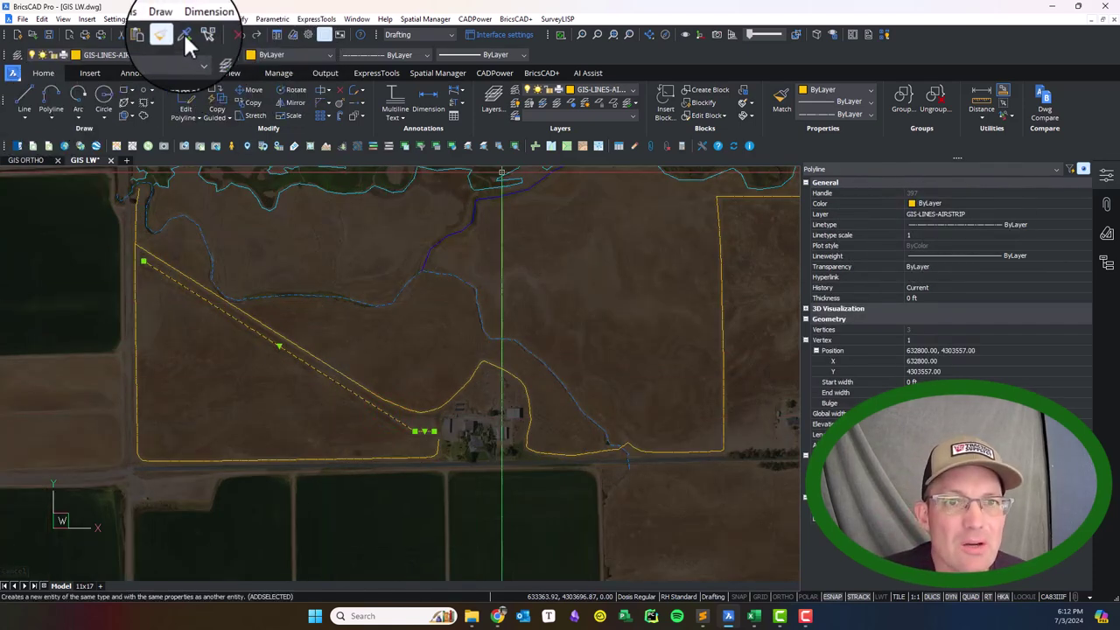
click(143, 18)
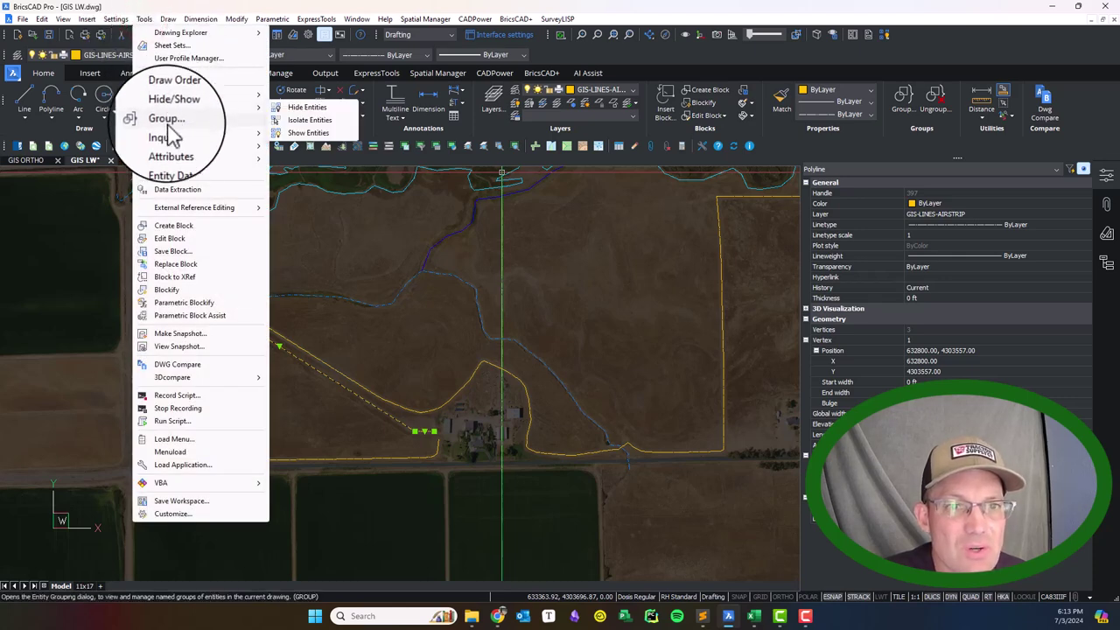
click(181, 33)
click(299, 33)
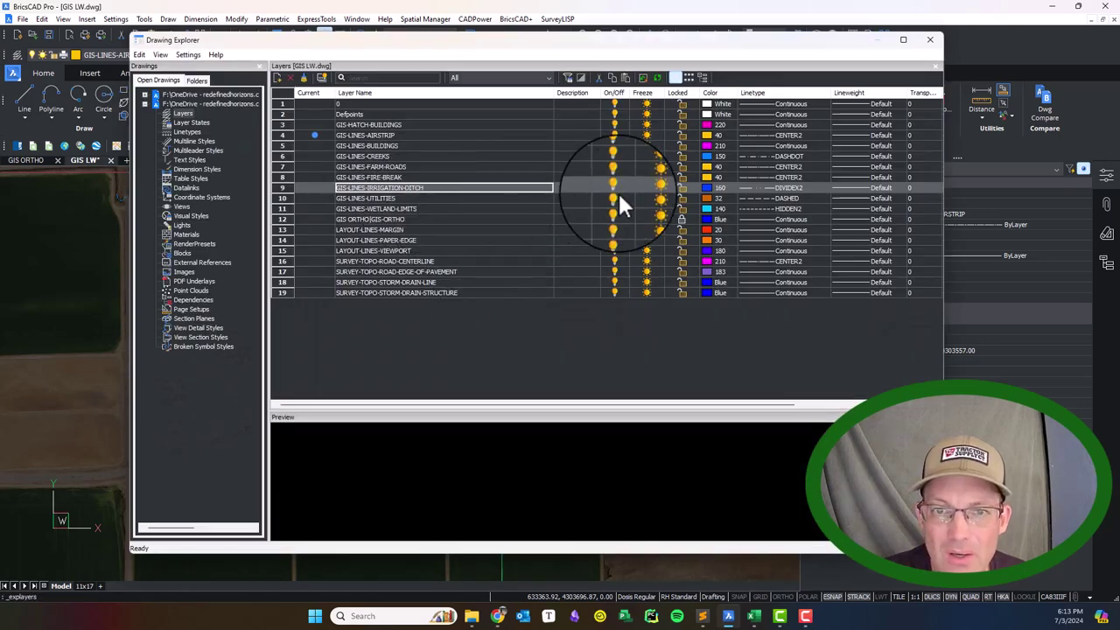
click(378, 136)
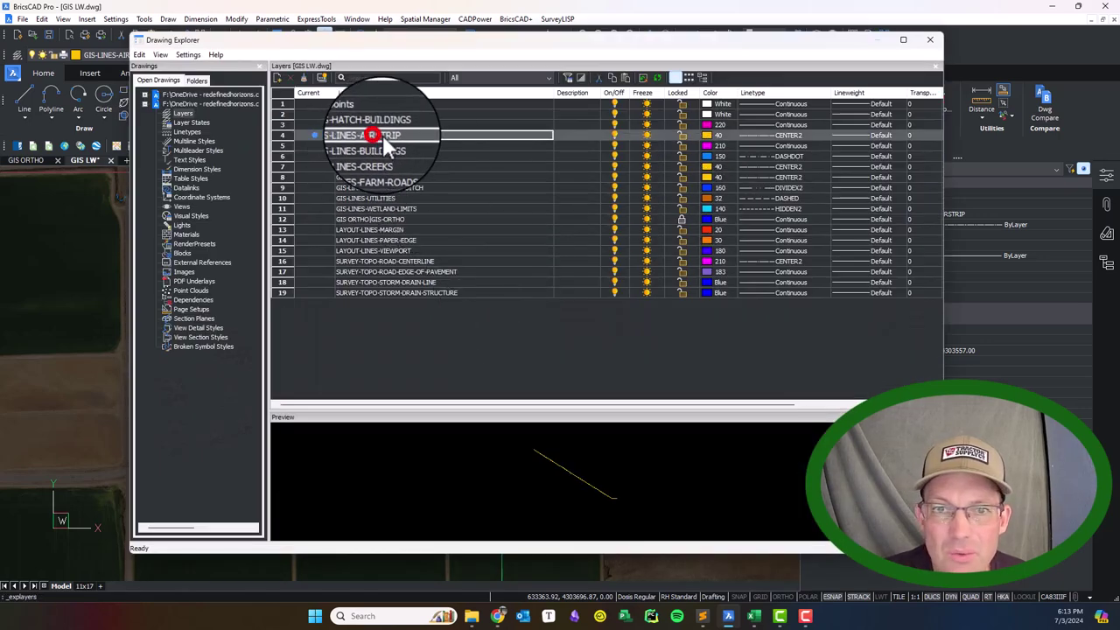
click(707, 135)
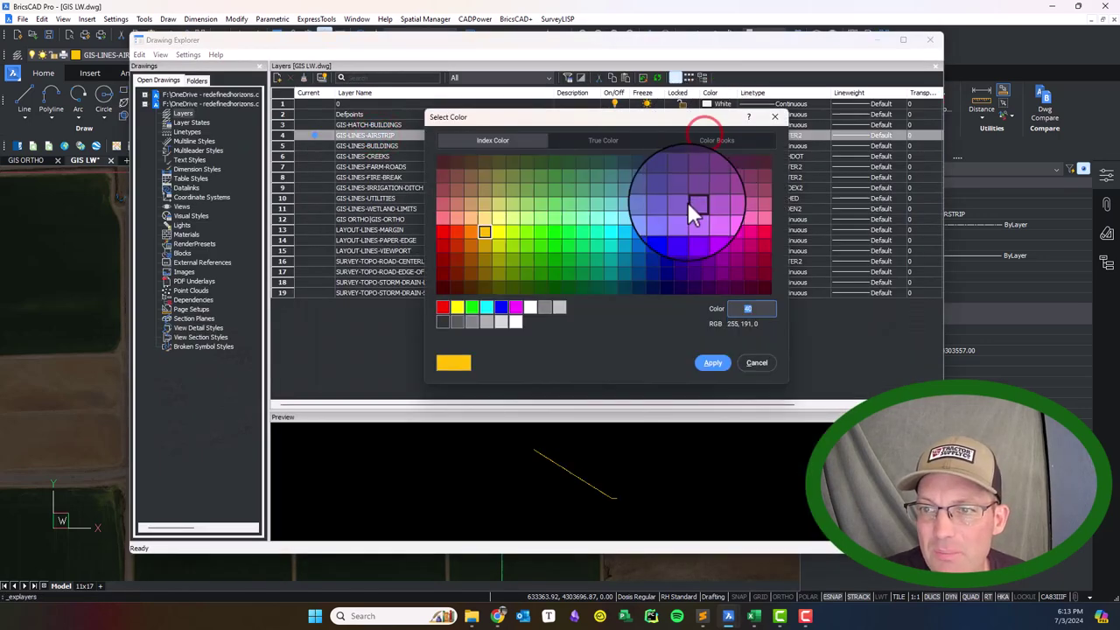
click(512, 231)
click(530, 233)
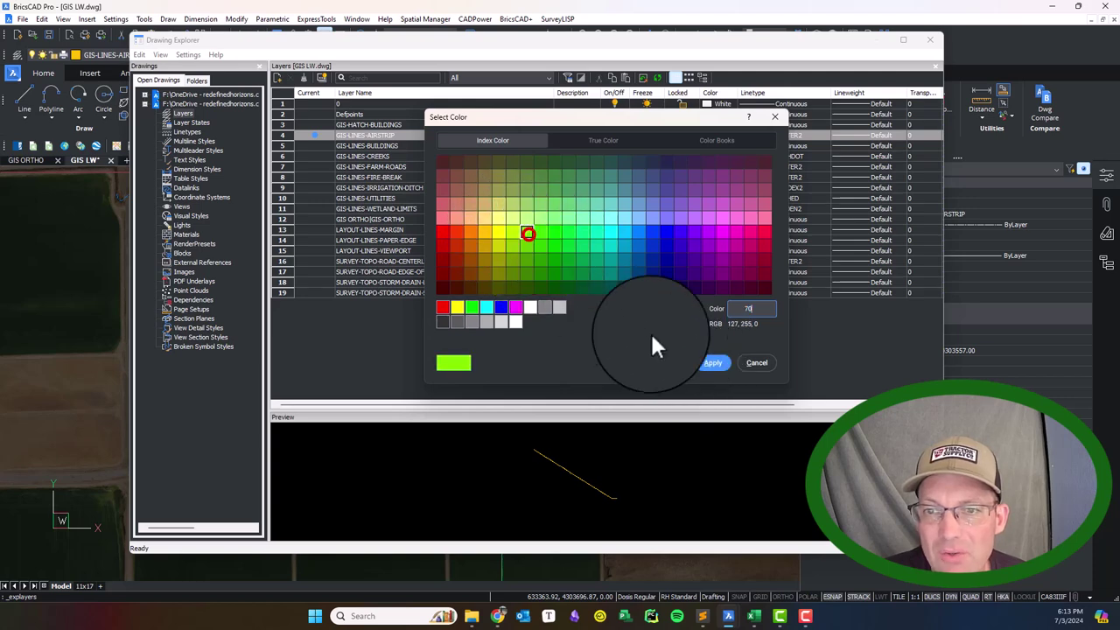
click(719, 362)
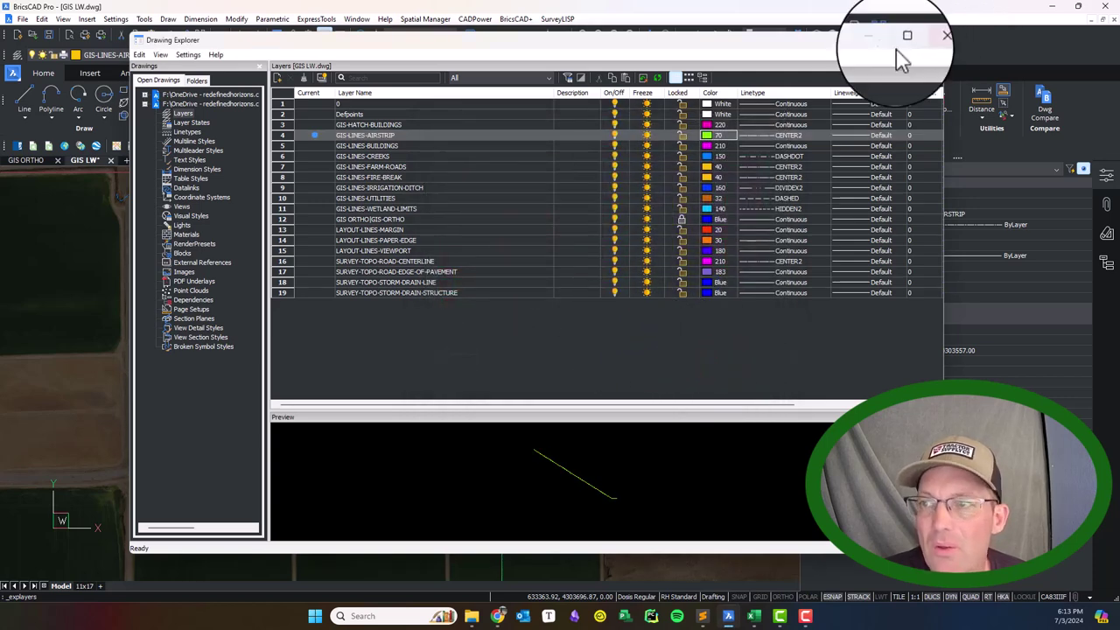
click(932, 42)
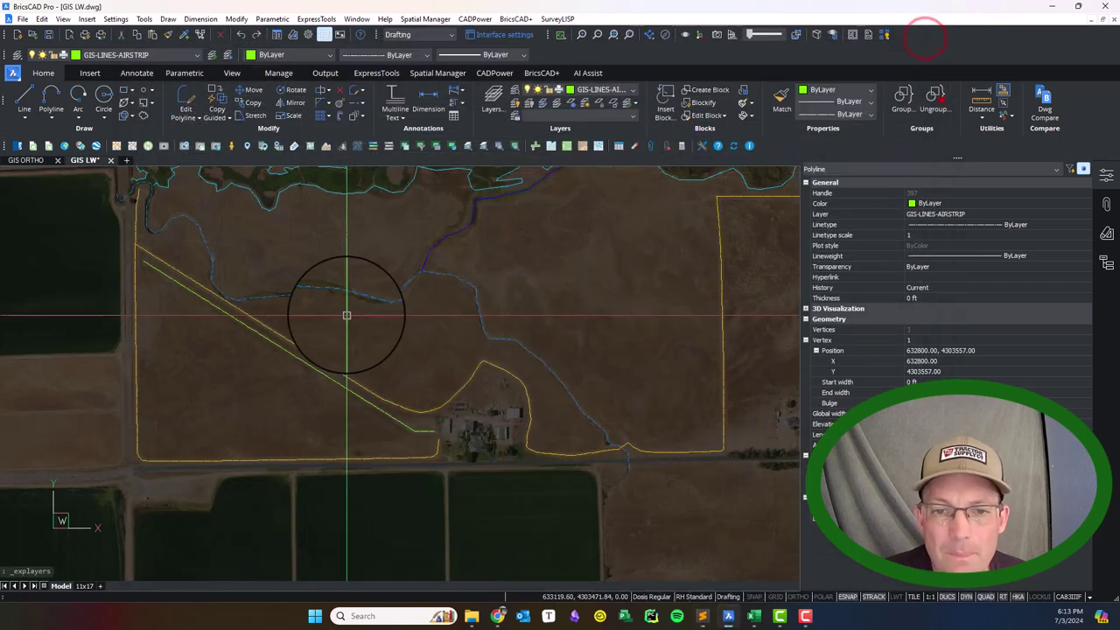
Step: Try to match the dark blue tributary's properties to the creek line while the airstrip line is still selected, and undo the match
mouse_move(358, 275)
middle_down()
mouse_move(387, 375)
mouse_move(388, 437)
mouse_move(426, 386)
middle_up()
scroll(427, 386, up, 3)
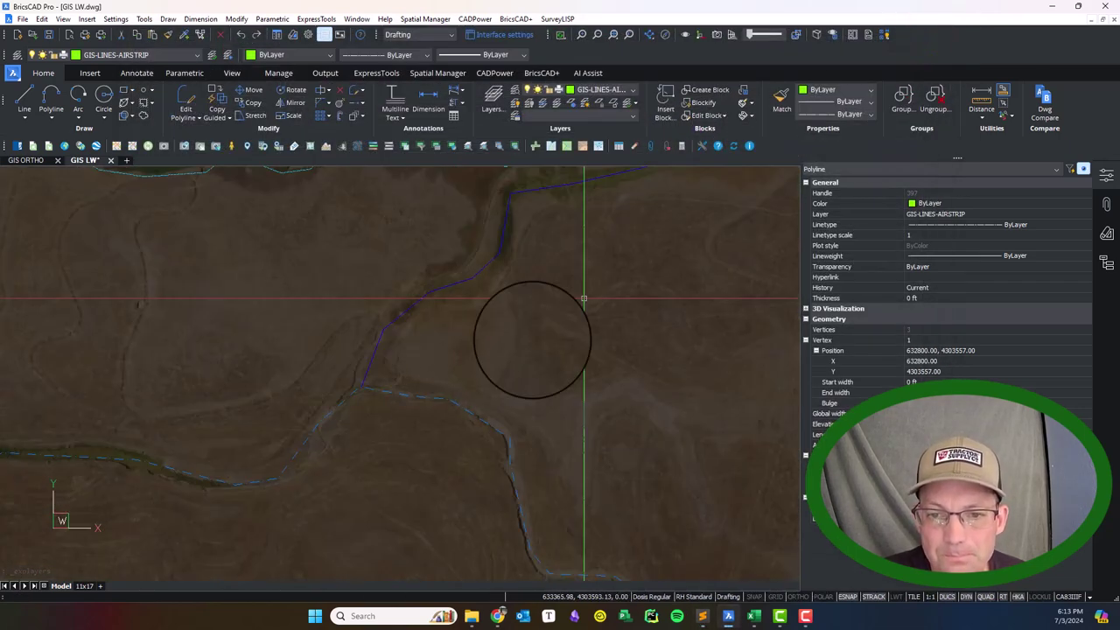
click(782, 98)
click(402, 395)
click(388, 340)
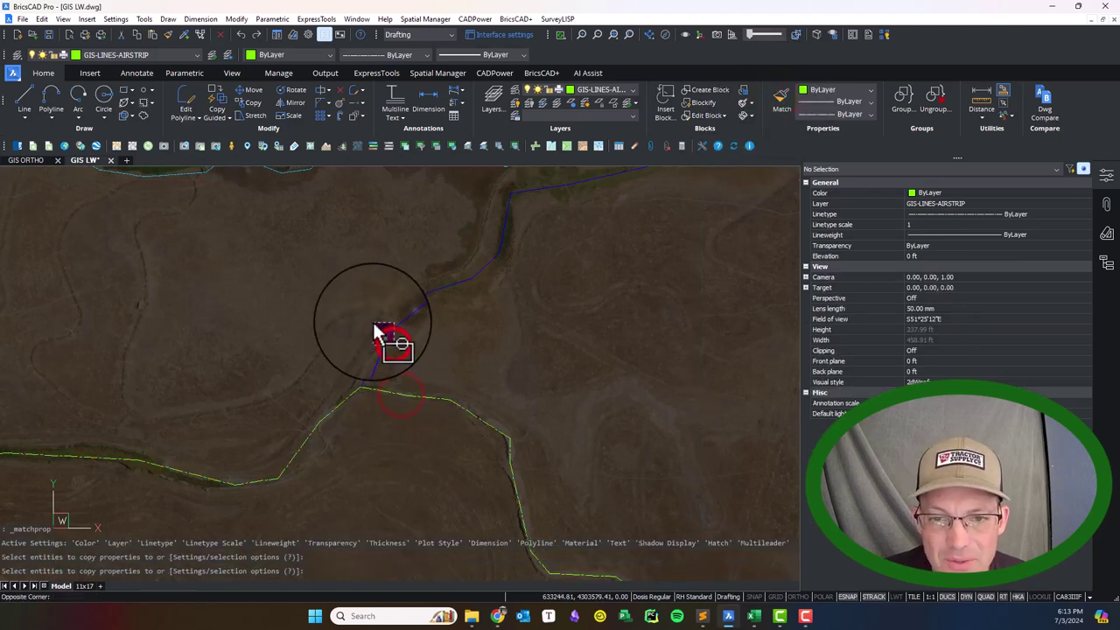
key(Escape)
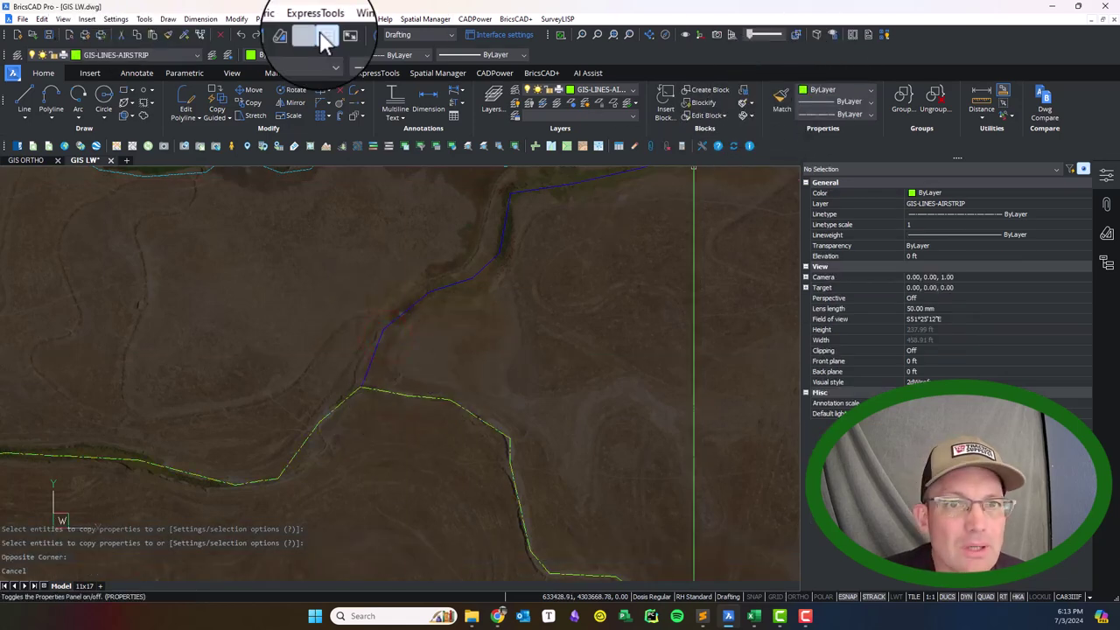
click(241, 34)
Step: Match the dark blue tributary line's properties to those of the dashed creek line
click(781, 99)
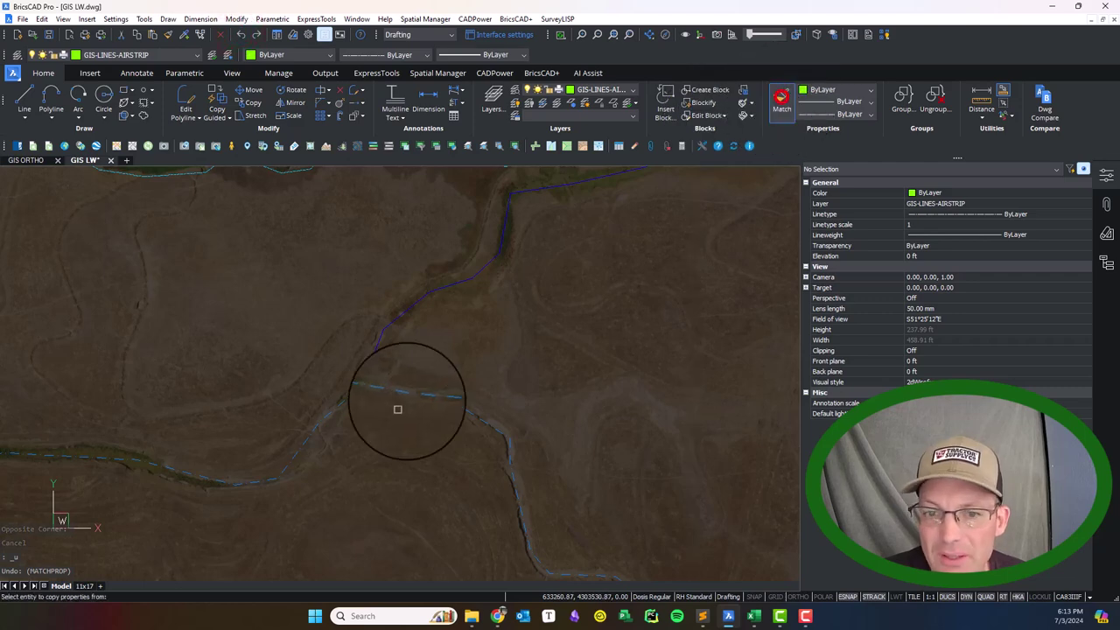
click(387, 393)
scroll(351, 350, down, 5)
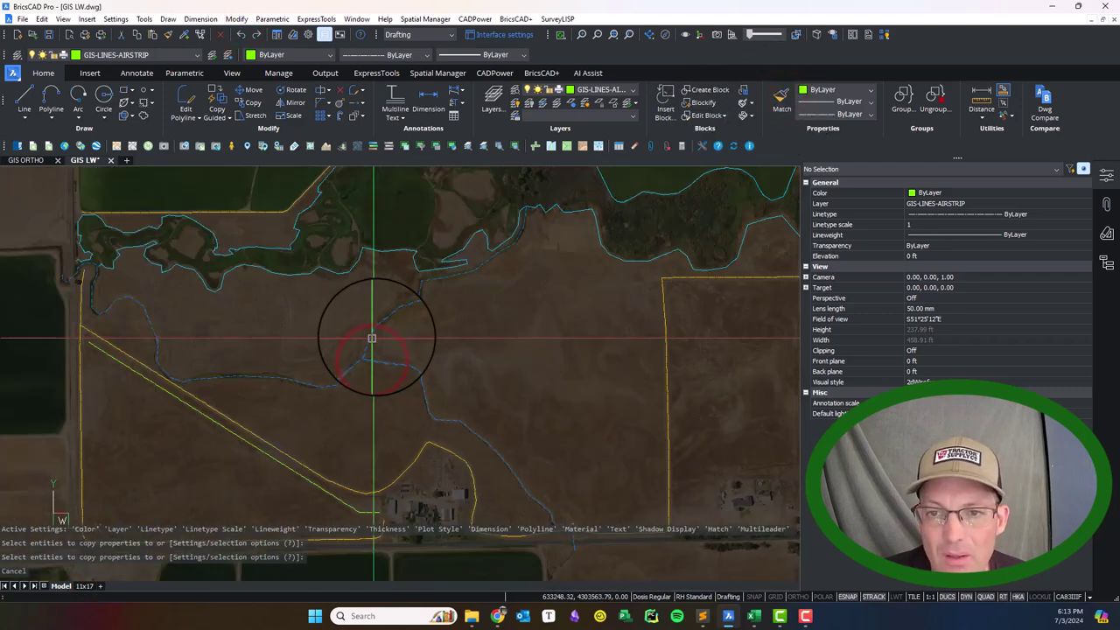
mouse_move(413, 323)
middle_down()
mouse_move(273, 437)
mouse_move(220, 427)
middle_up()
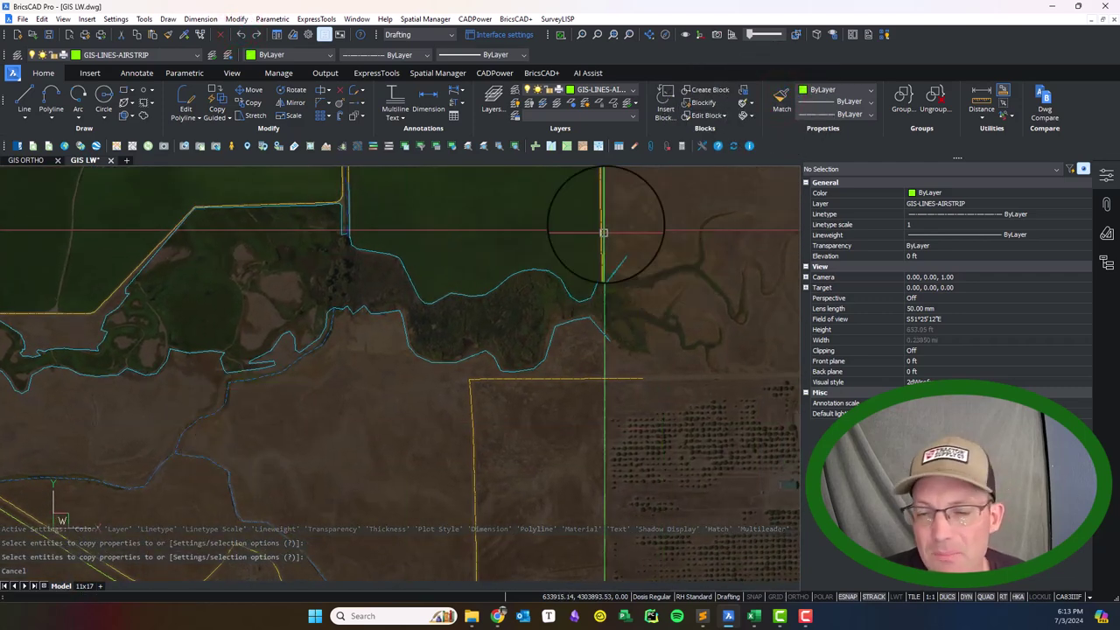
Step: Convert the southern wetland limit line into a revision cloud with REVCLOUD's Entity option, keeping the arc direction
middle_drag(512, 285, 657, 325)
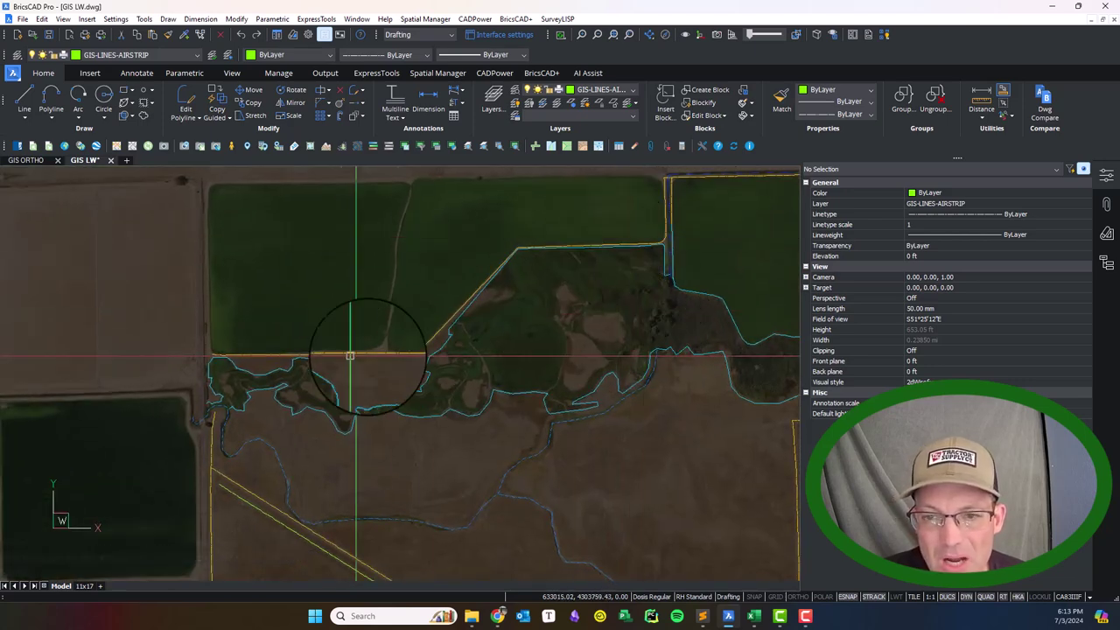
scroll(278, 413, up, 5)
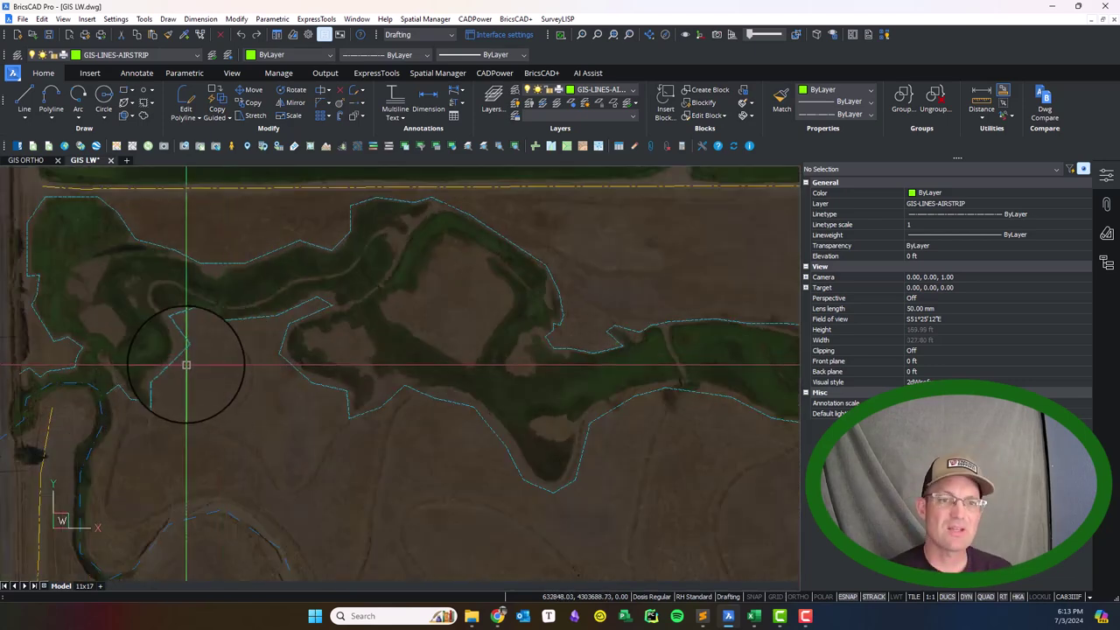
text(VCLOUD)
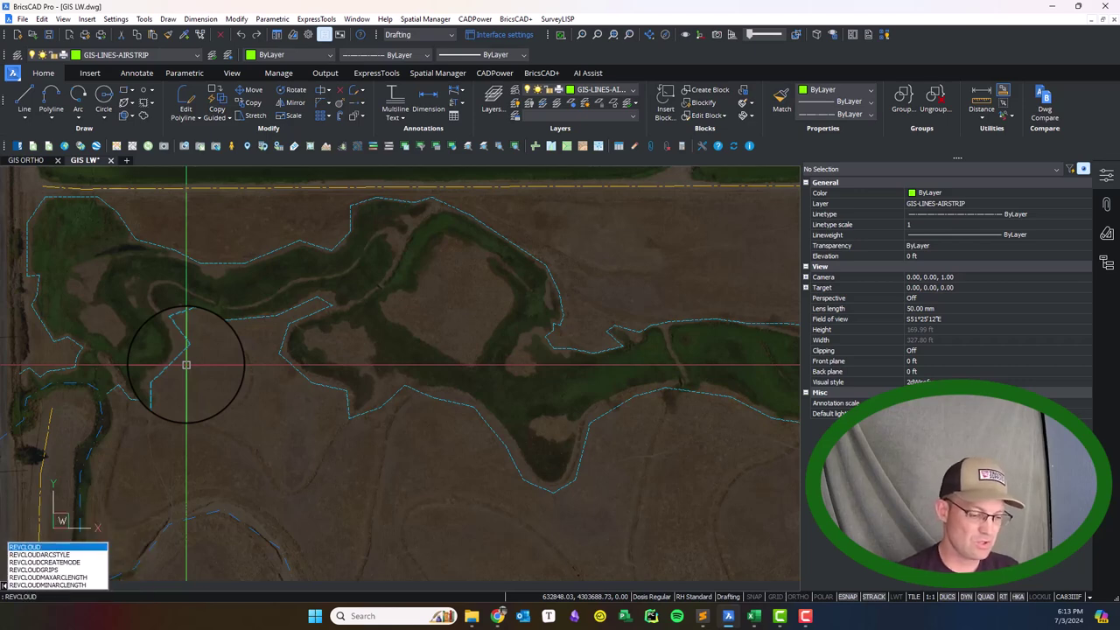
key(Return)
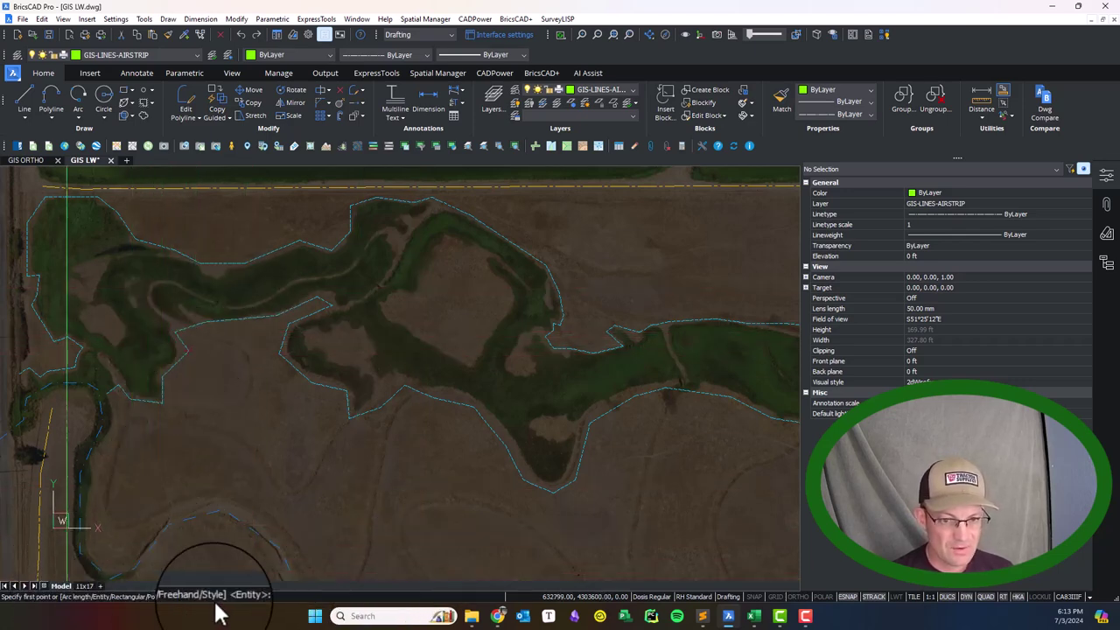
click(266, 597)
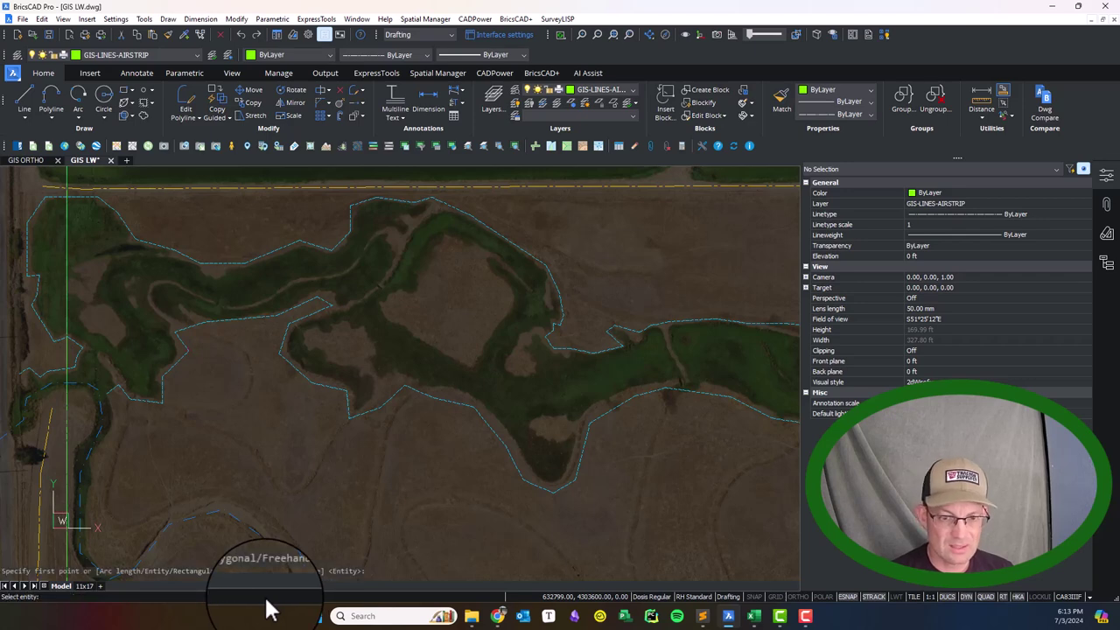
click(179, 358)
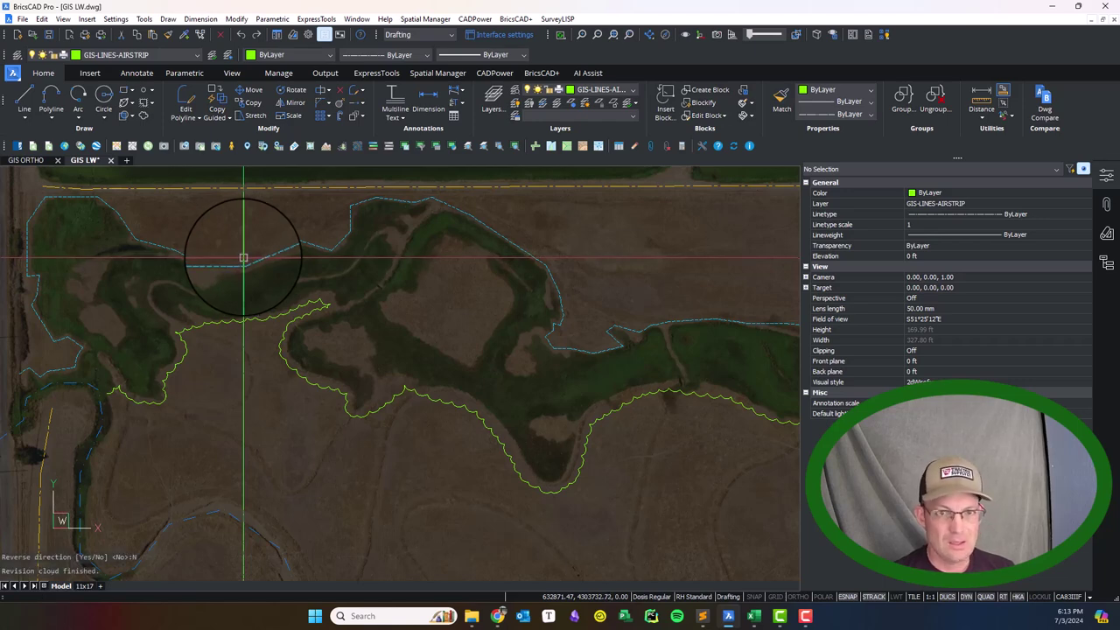
Step: Apply REVCLOUD's Entity option to the northern wetland limit line
key(Return)
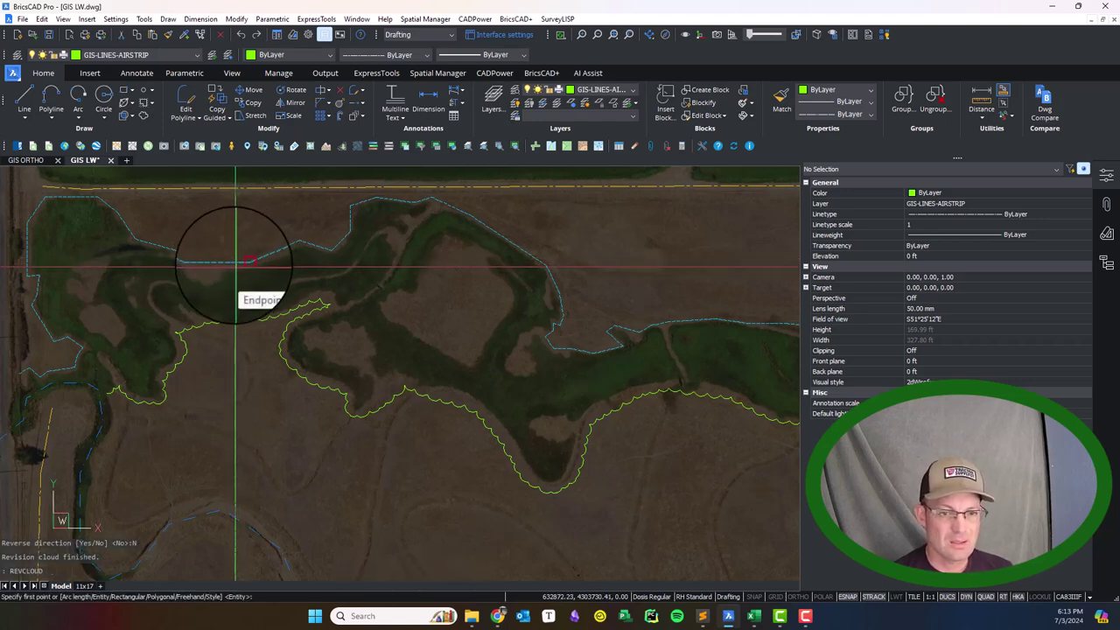
key(Return)
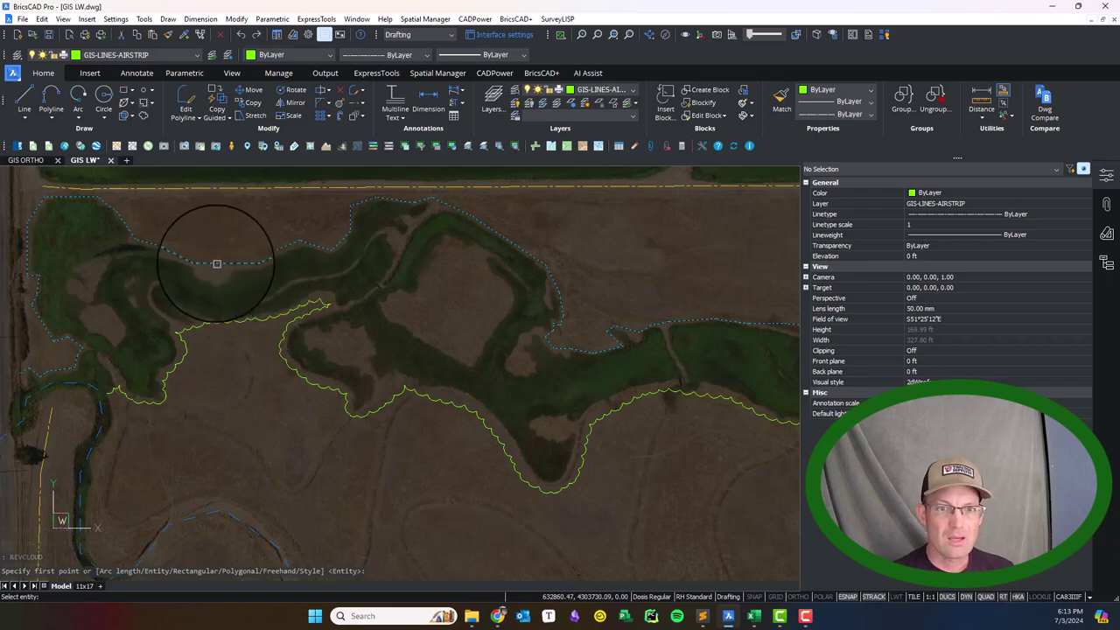
click(217, 264)
Step: Examine how the northern cloud's arcs follow the wetland edge, especially around the narrow notch and along the diagonal farm road
mouse_move(513, 325)
middle_down()
mouse_move(680, 394)
mouse_move(412, 380)
middle_up()
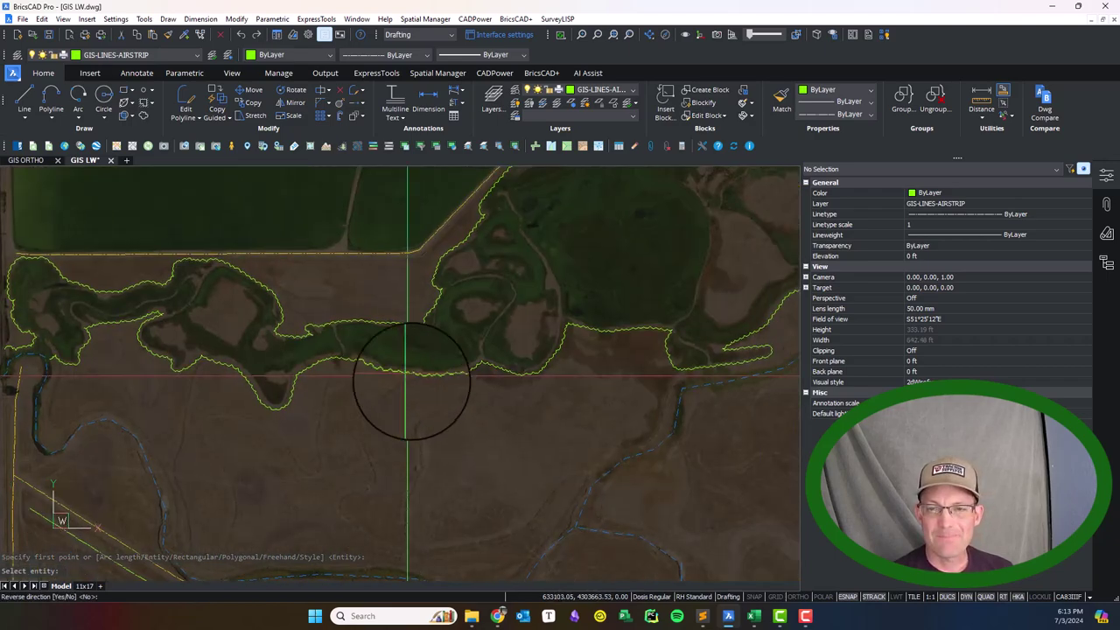
scroll(407, 376, up, 3)
scroll(350, 343, up, 3)
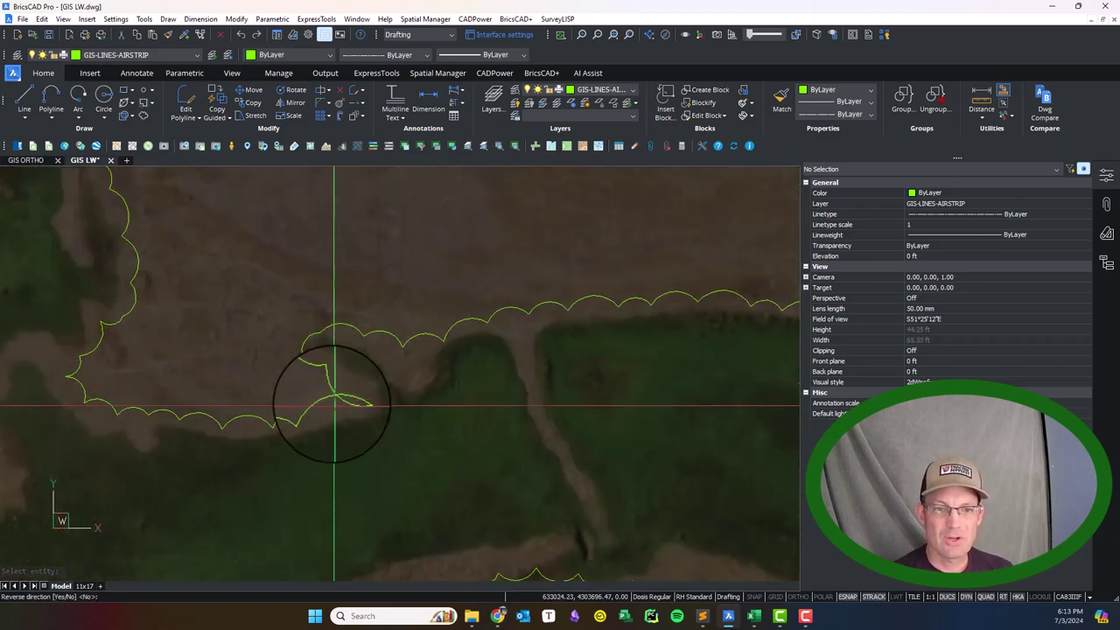
scroll(349, 395, down, 5)
middle_drag(708, 403, 455, 550)
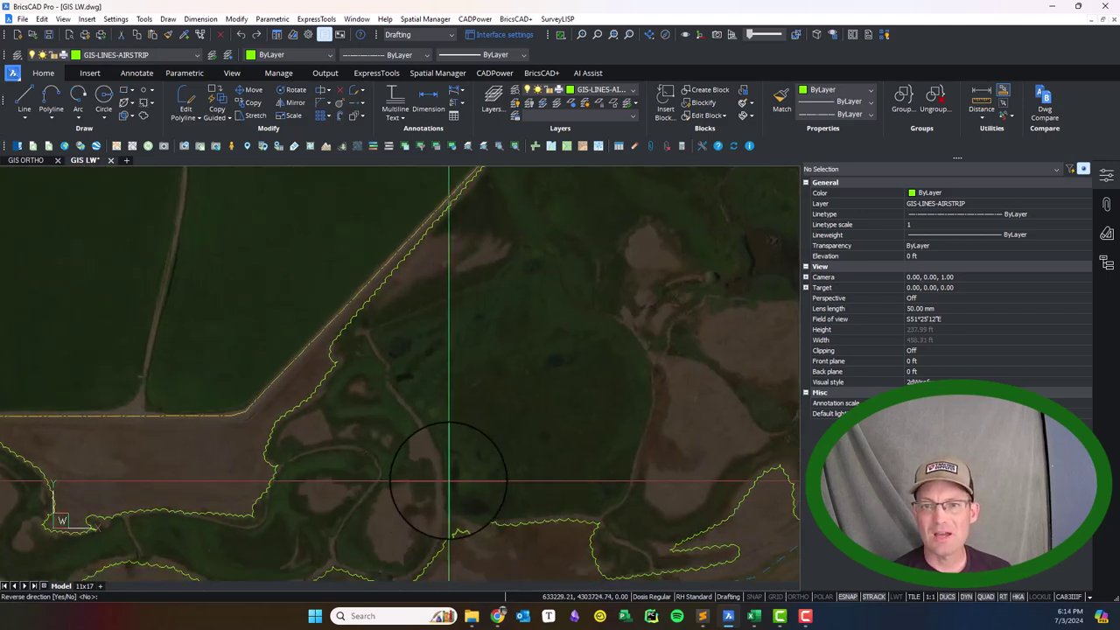
scroll(449, 480, down, 3)
scroll(701, 496, up, 2)
scroll(554, 407, up, 2)
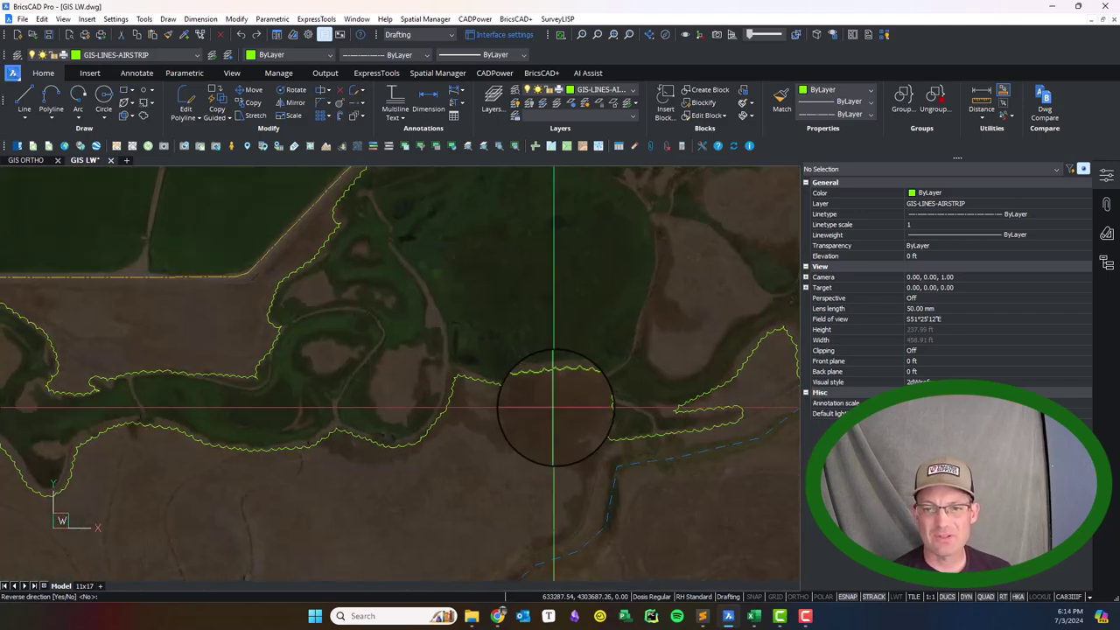
middle_drag(151, 481, 438, 419)
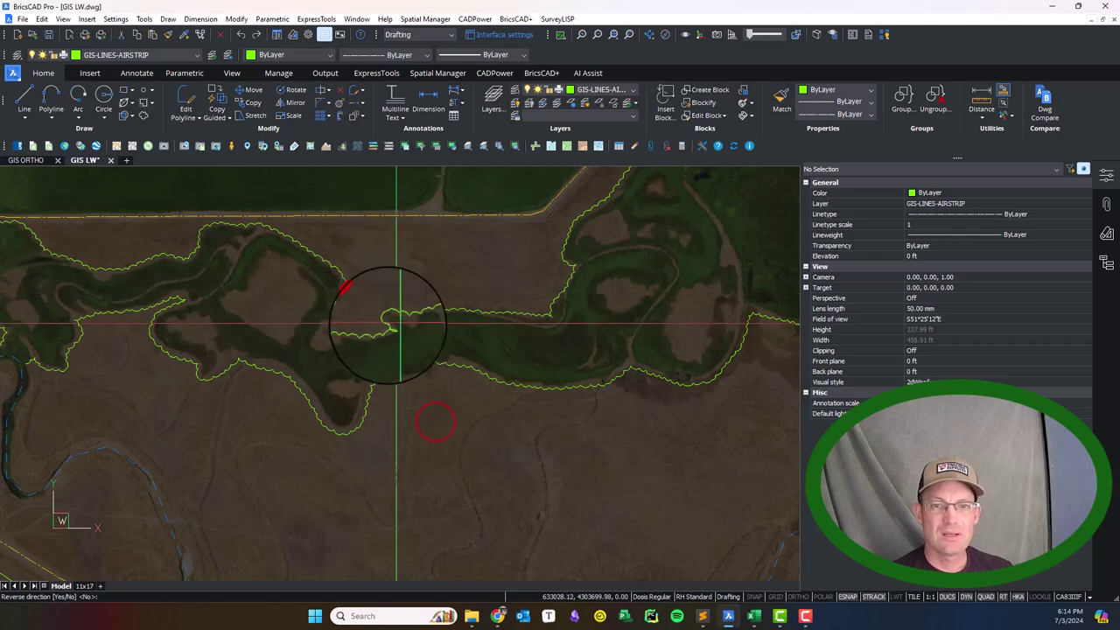
Step: Undo the northern wetland cloud conversion, and try to redo it
key(ctrl+z)
key(ctrl+z)
key(ctrl+z)
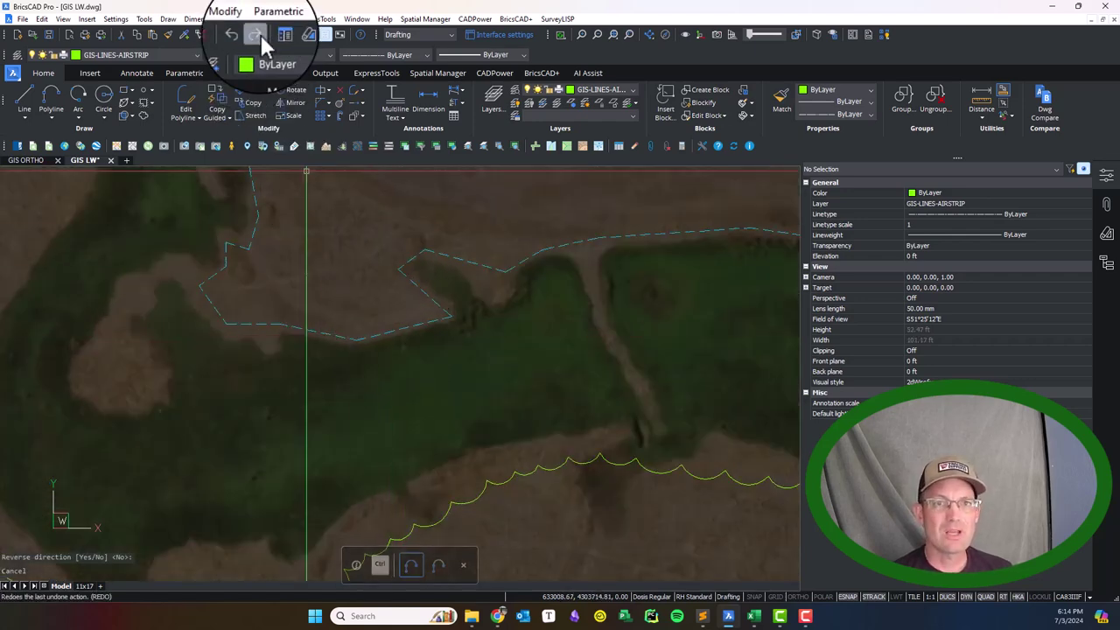
click(261, 35)
click(258, 35)
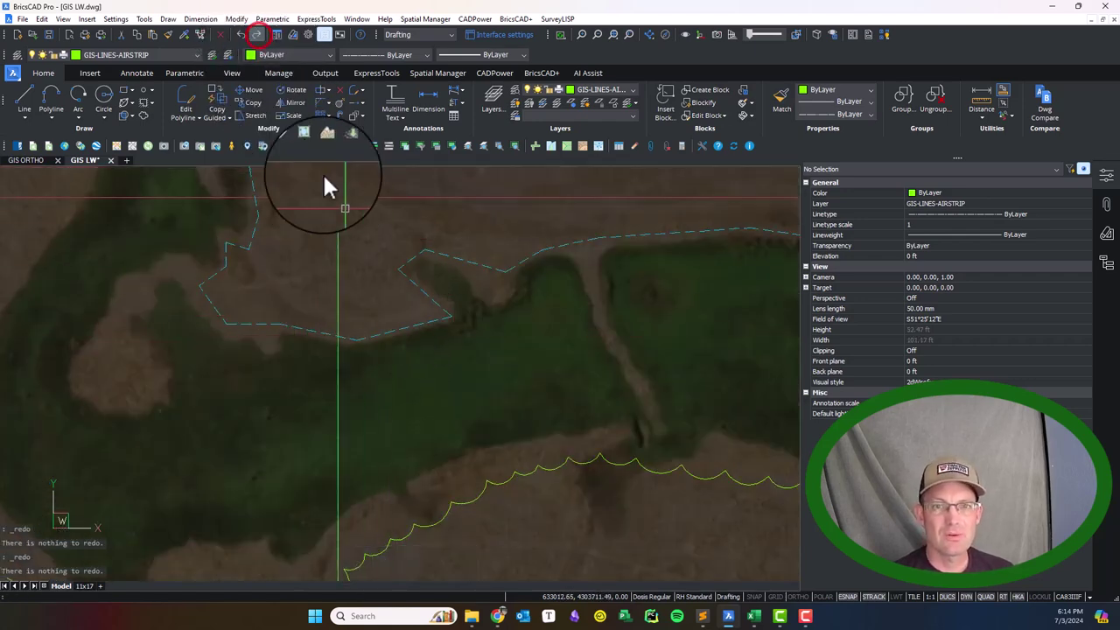
Step: Convert the northern wetland limit line into a revision cloud again with REVCLOUD's Entity option
key(Escape)
text(REVCLOUD)
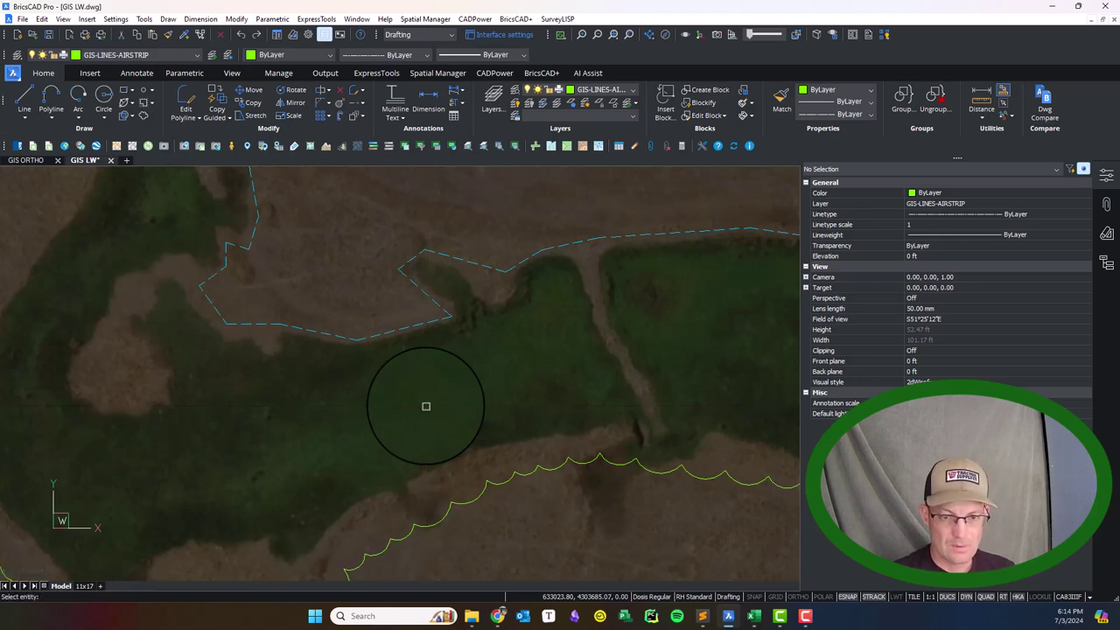
click(408, 328)
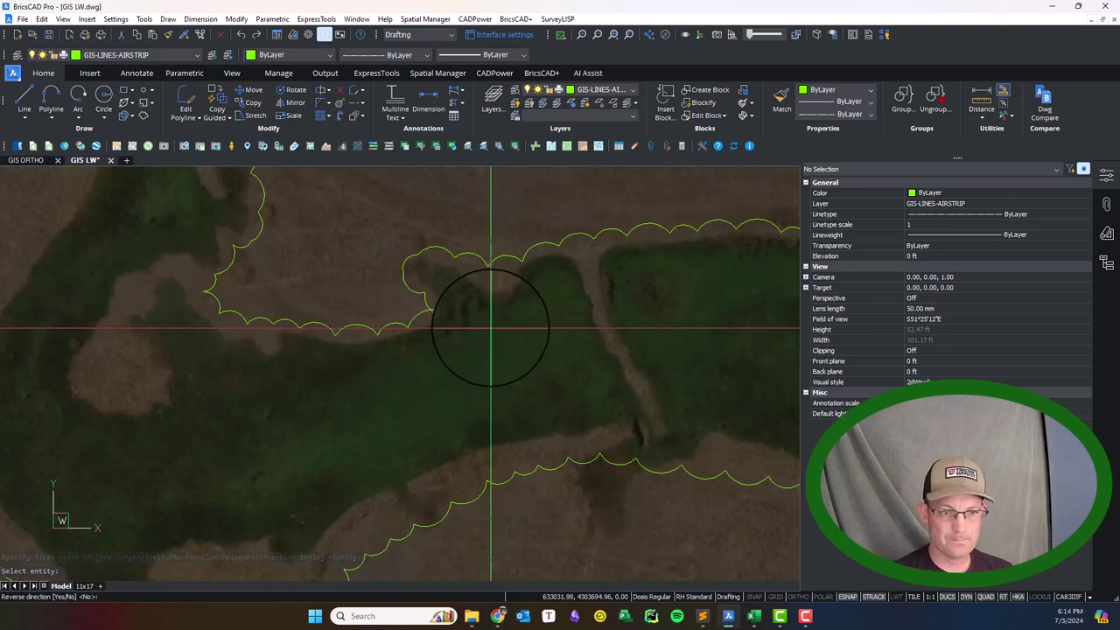
key(Escape)
Step: Move both wetland revision clouds to the GIS-LINES-WETLAND-LIMITS layer
scroll(492, 328, down, 5)
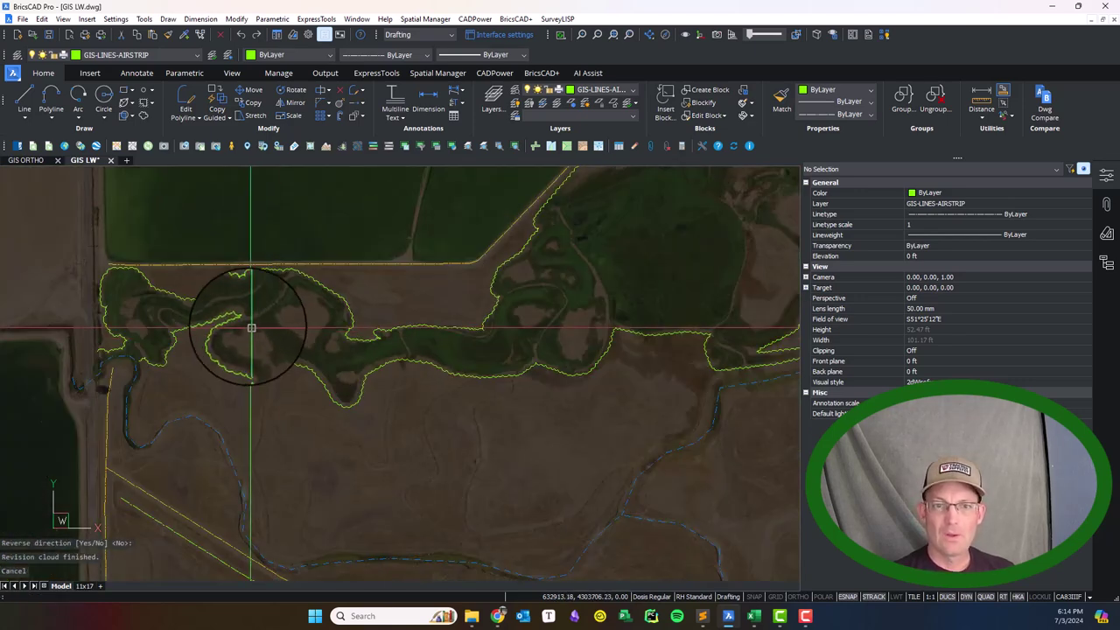
click(260, 337)
click(223, 284)
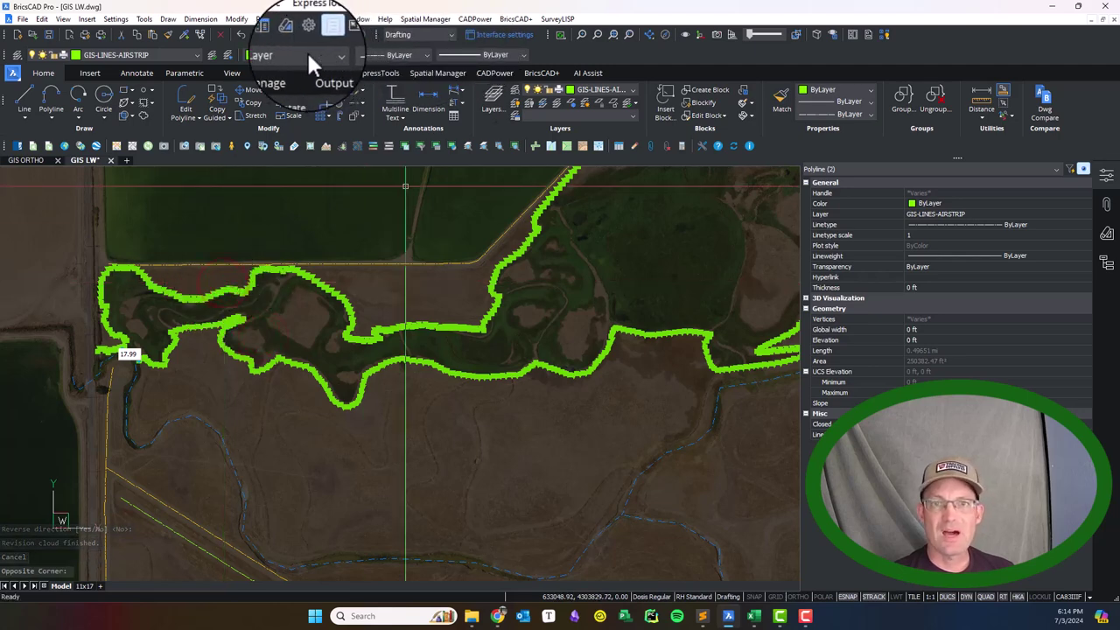
click(197, 54)
scroll(162, 119, up, 5)
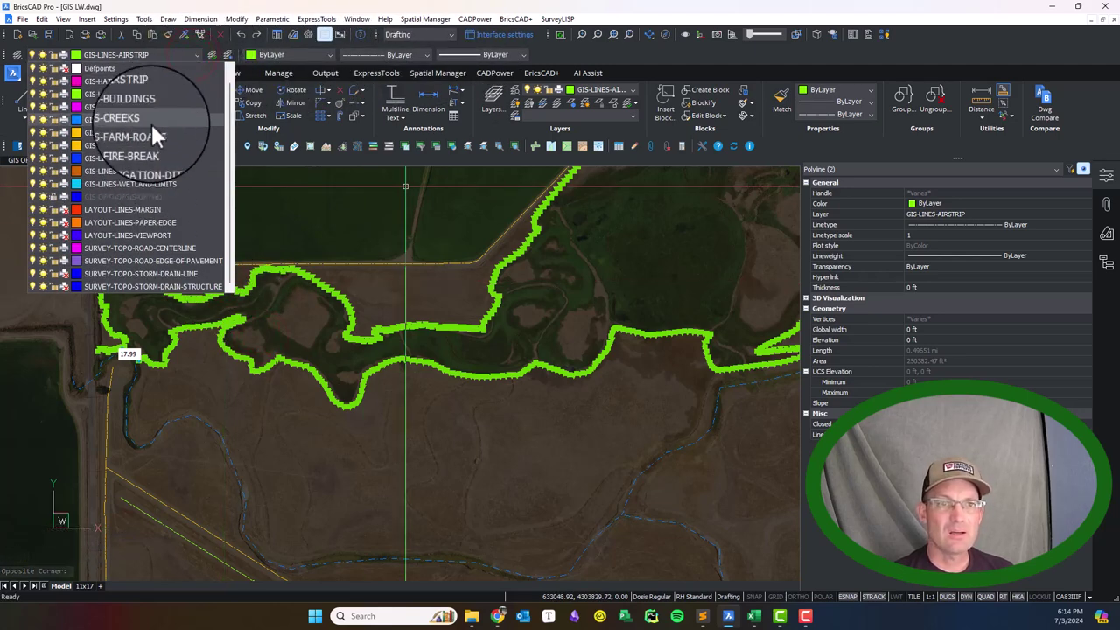
click(151, 180)
key(Escape)
scroll(384, 366, up, 10)
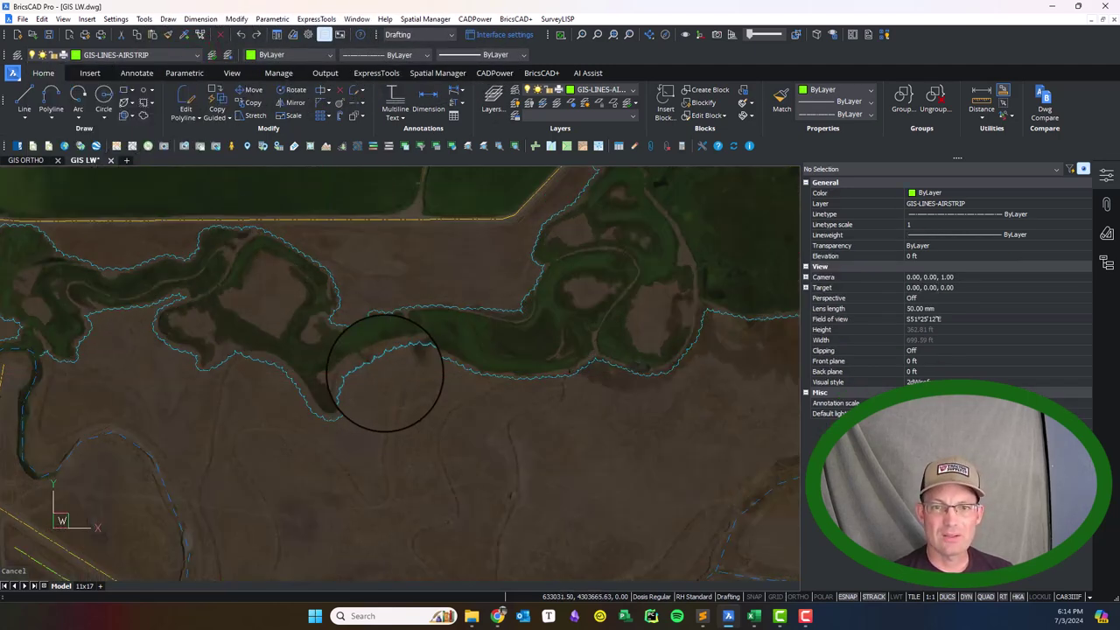
Step: Reshape the pinched tip of the southern wetland cloud by stretching its end vertices apart
scroll(384, 366, down, 5)
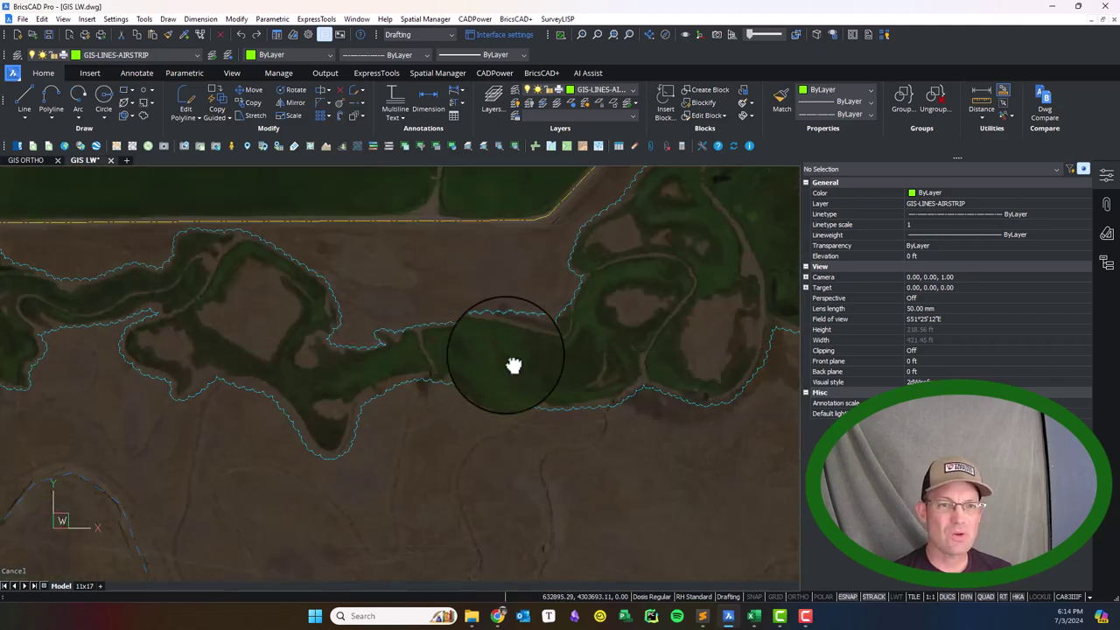
scroll(490, 351, down, 3)
middle_drag(604, 368, 112, 313)
scroll(292, 301, up, 5)
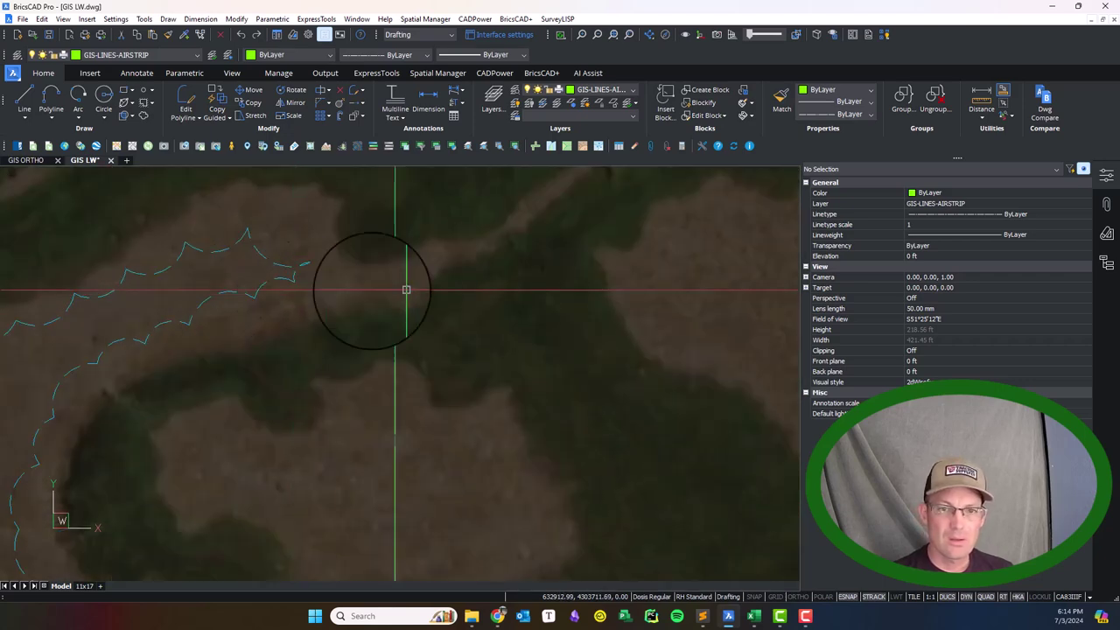
scroll(282, 289, up, 4)
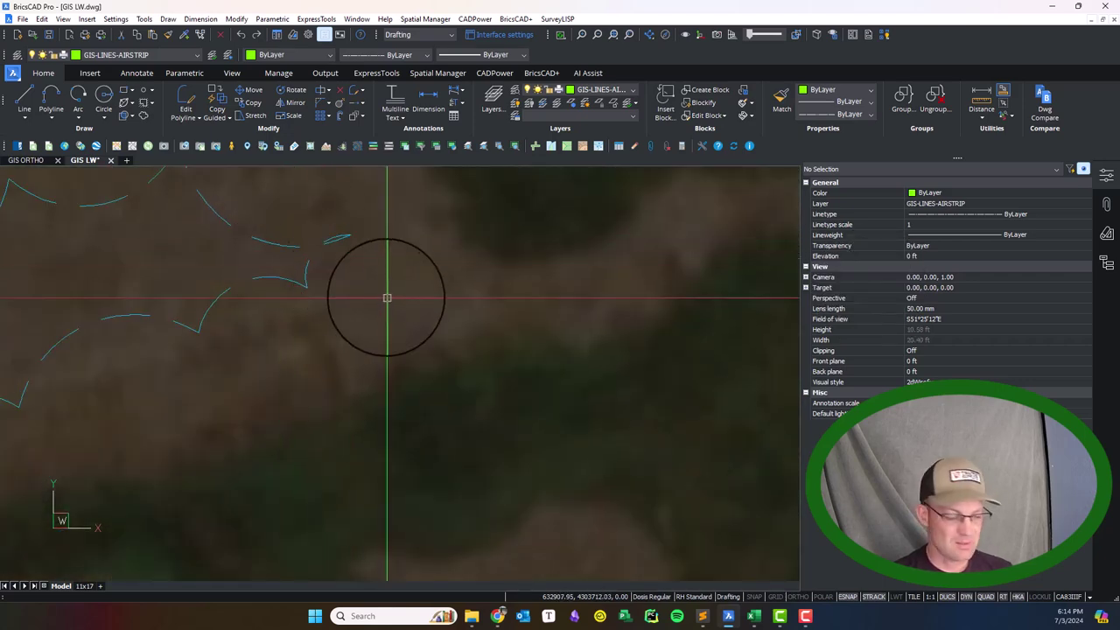
click(299, 278)
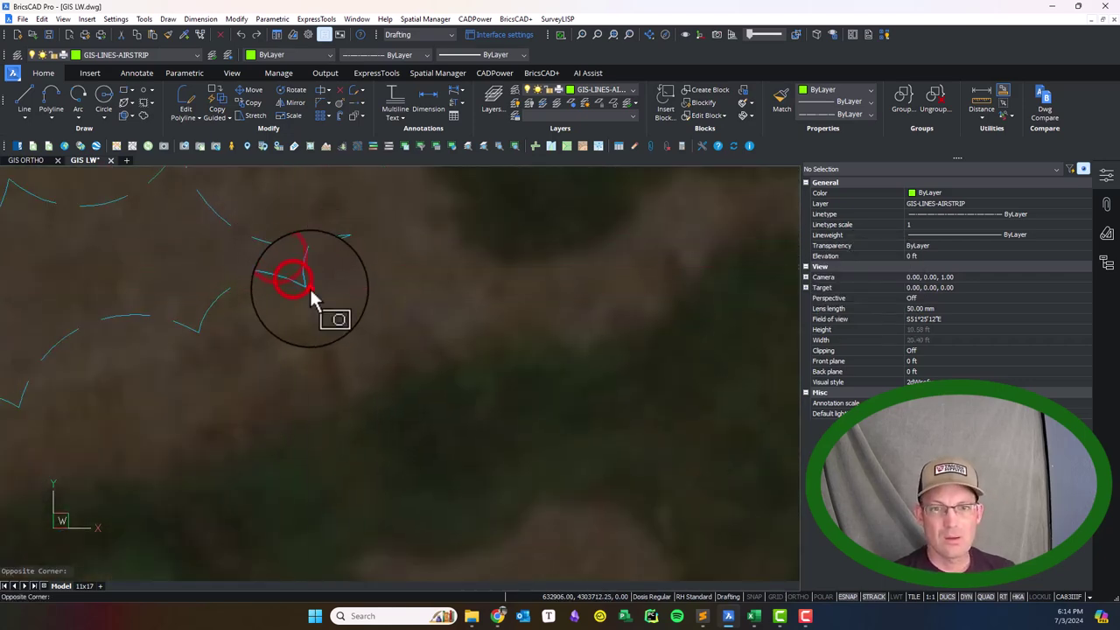
click(292, 286)
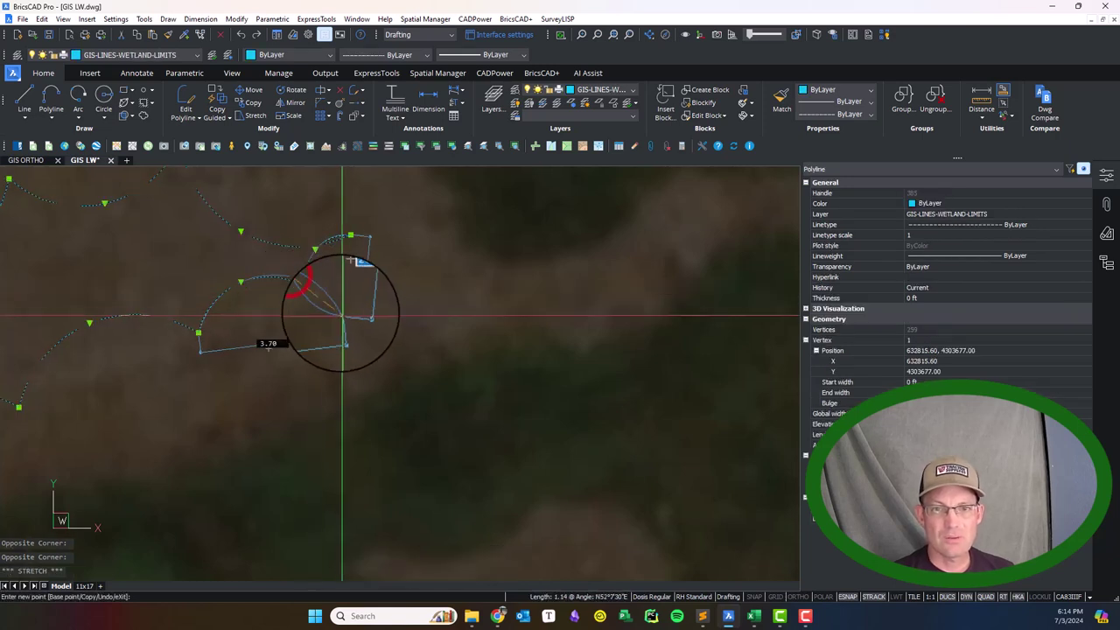
click(240, 231)
key(Escape)
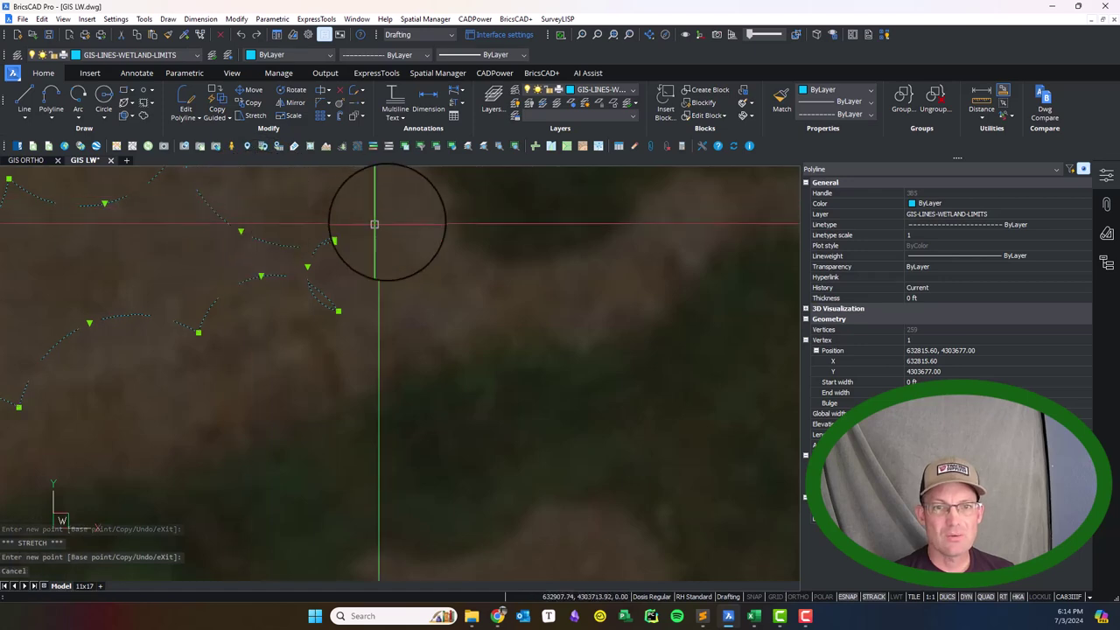
click(350, 234)
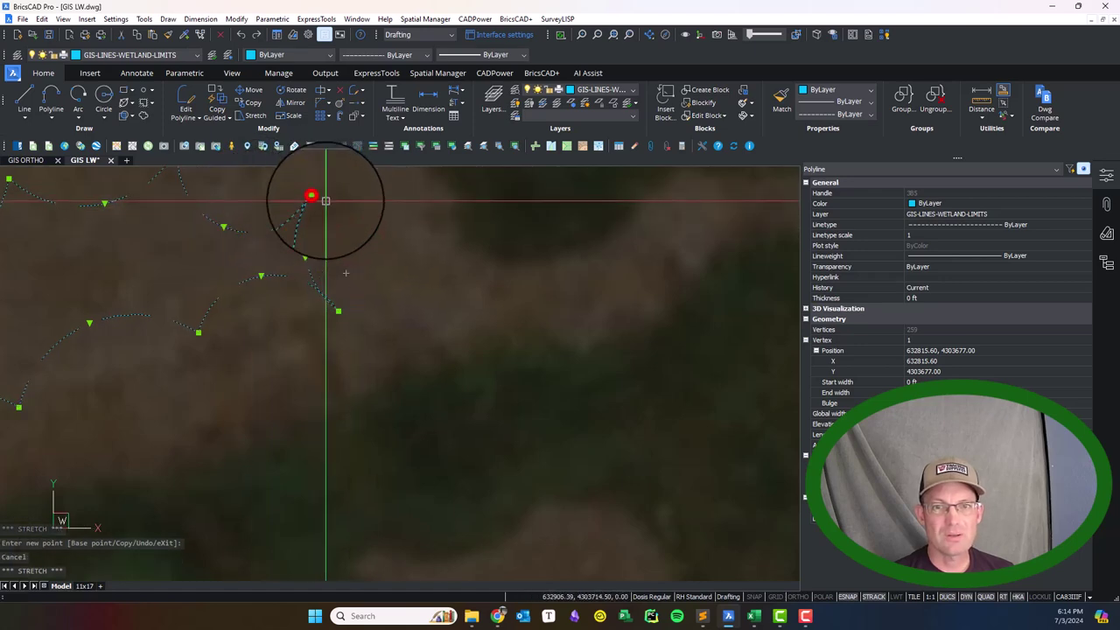
key(Escape)
Step: Stretch the vertices at the narrow notch tip of the northern wetland cloud, and cancel the last stretch
scroll(434, 293, down, 2)
middle_drag(569, 306, 150, 257)
scroll(288, 275, down, 3)
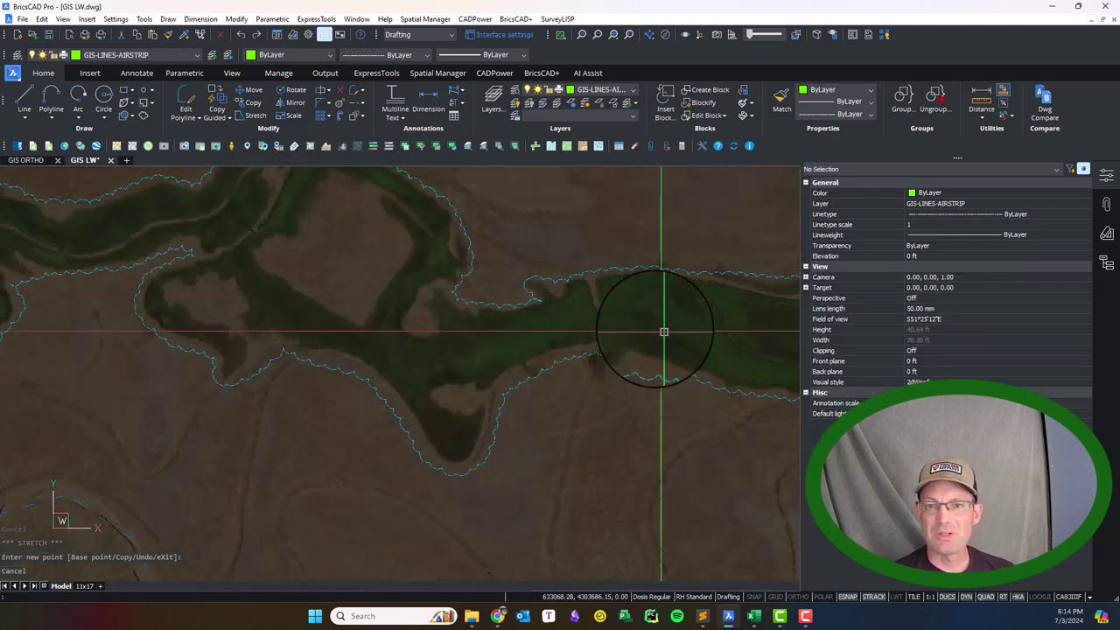
middle_drag(655, 330, 502, 315)
scroll(502, 306, up, 6)
middle_drag(125, 253, 554, 303)
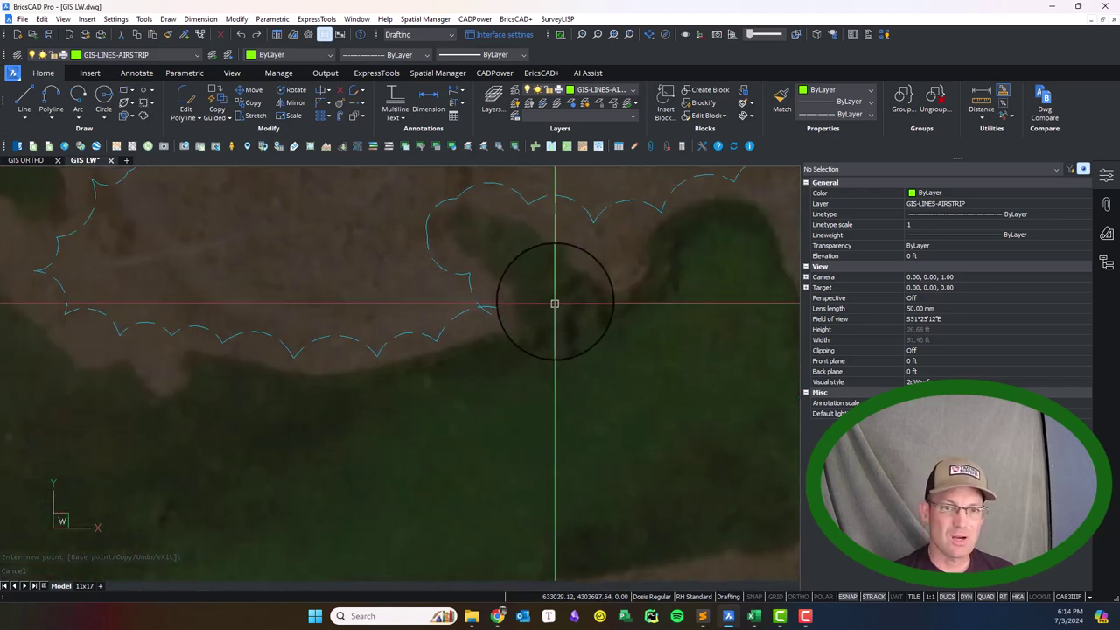
click(519, 318)
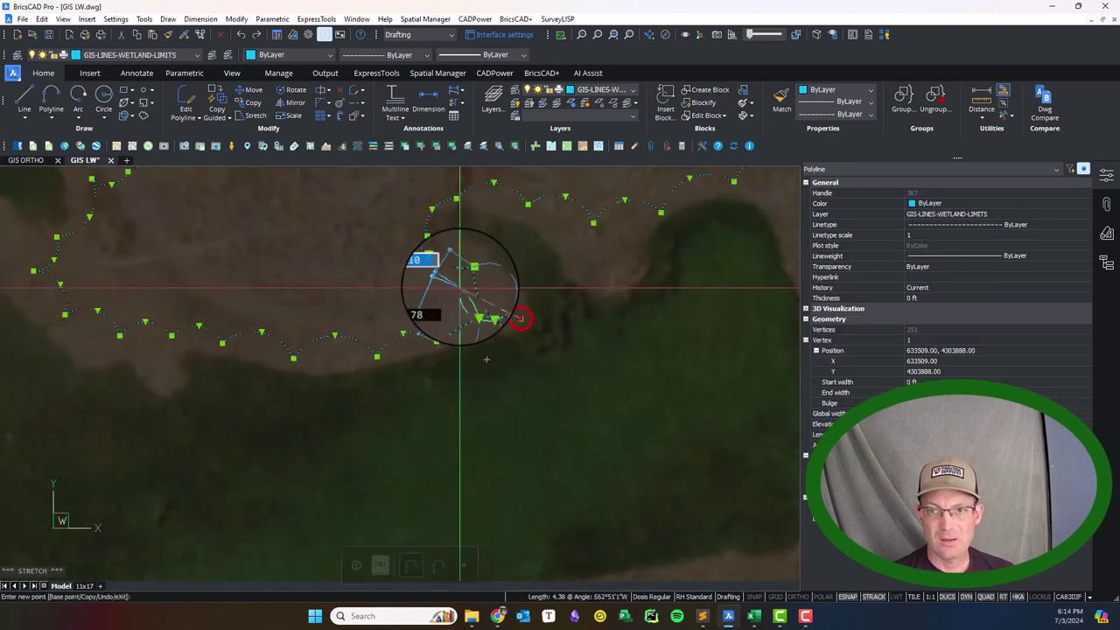
scroll(462, 305, up, 5)
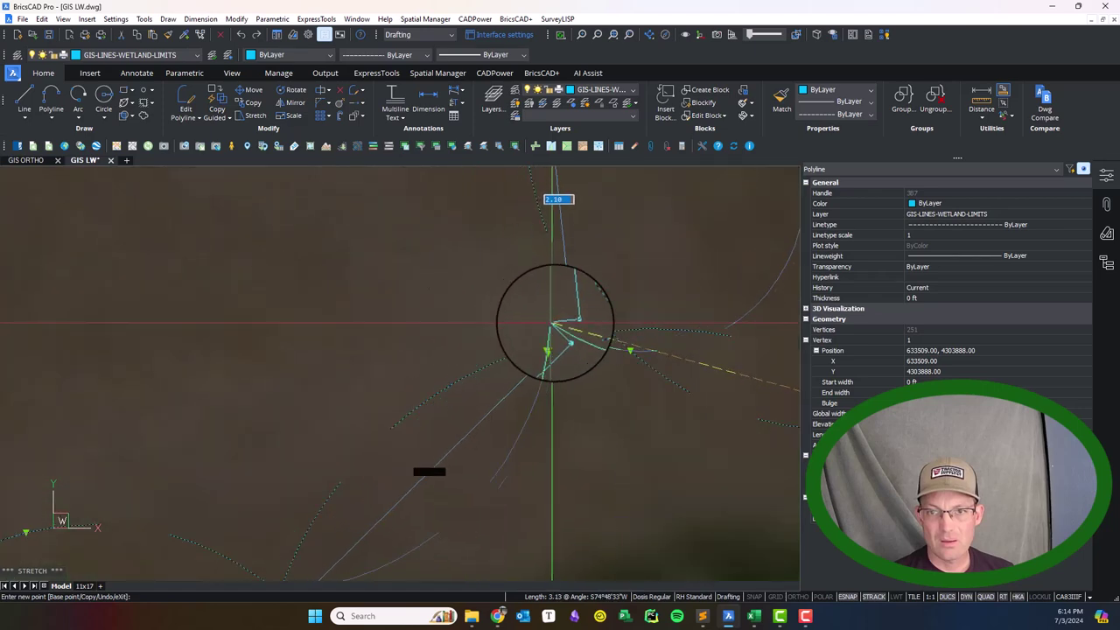
scroll(461, 284, down, 5)
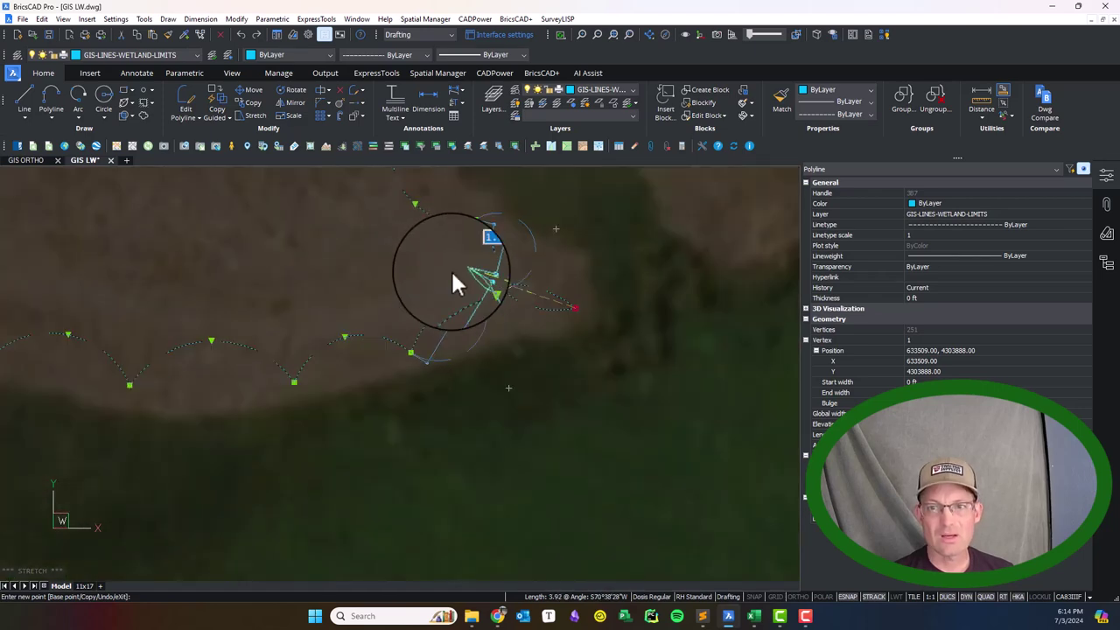
key(Escape)
key(Escape)
key(Escape)
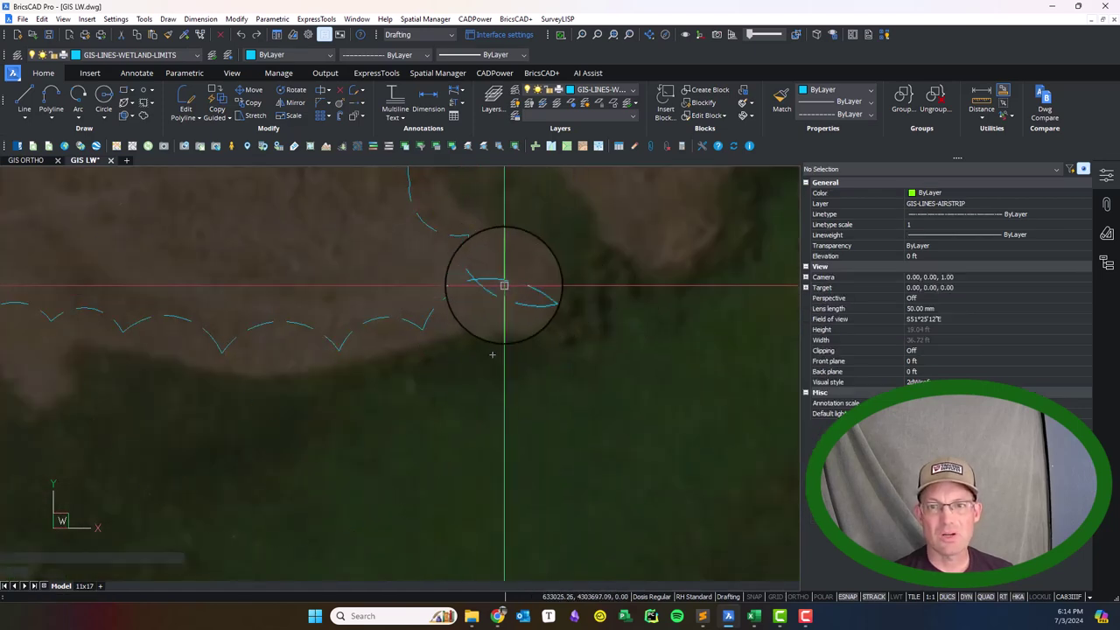
scroll(506, 280, down, 3)
scroll(512, 285, up, 2)
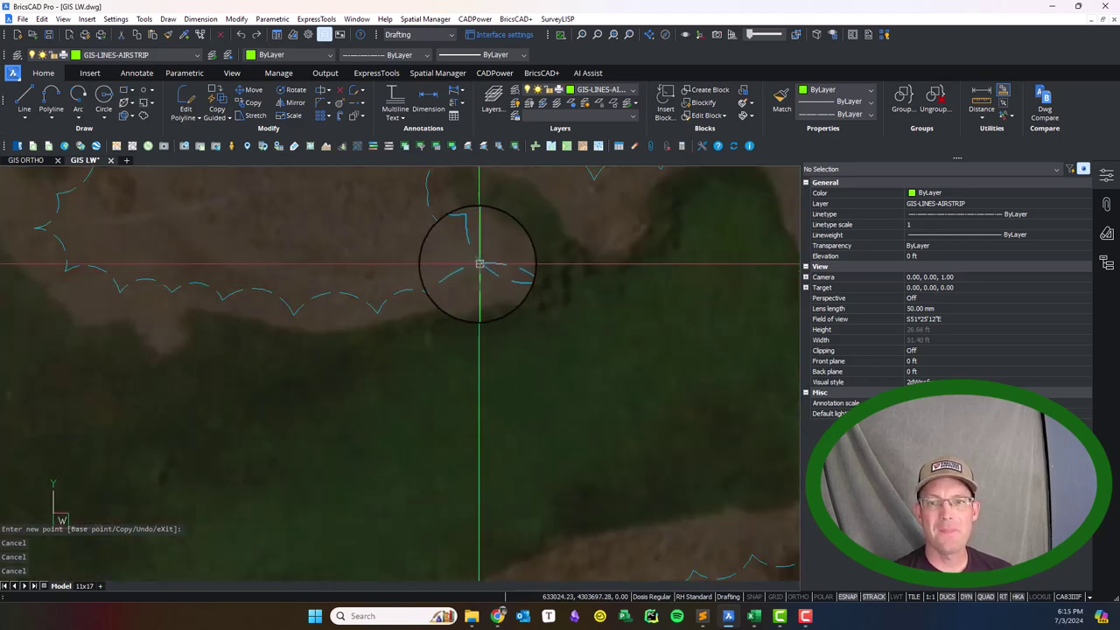
Step: Inspect the northern wetland cloud's notch and follow the wetland cloud outlines eastward to find the remaining plain limit lines
click(528, 296)
click(484, 246)
scroll(558, 277, down, 5)
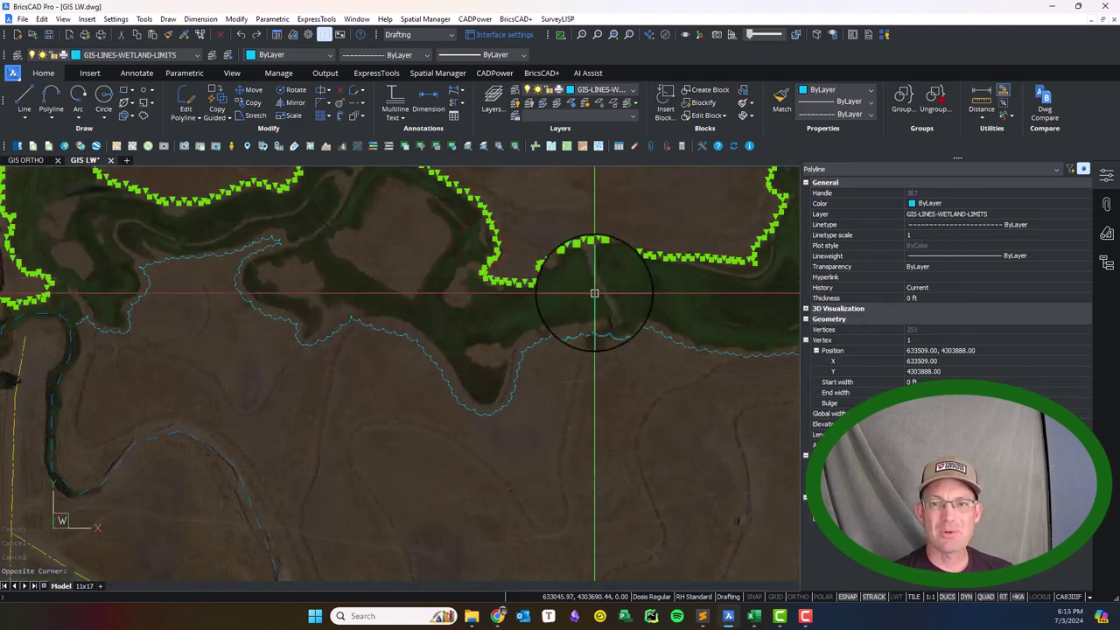
middle_drag(473, 350, 558, 299)
key(Escape)
scroll(575, 261, up, 3)
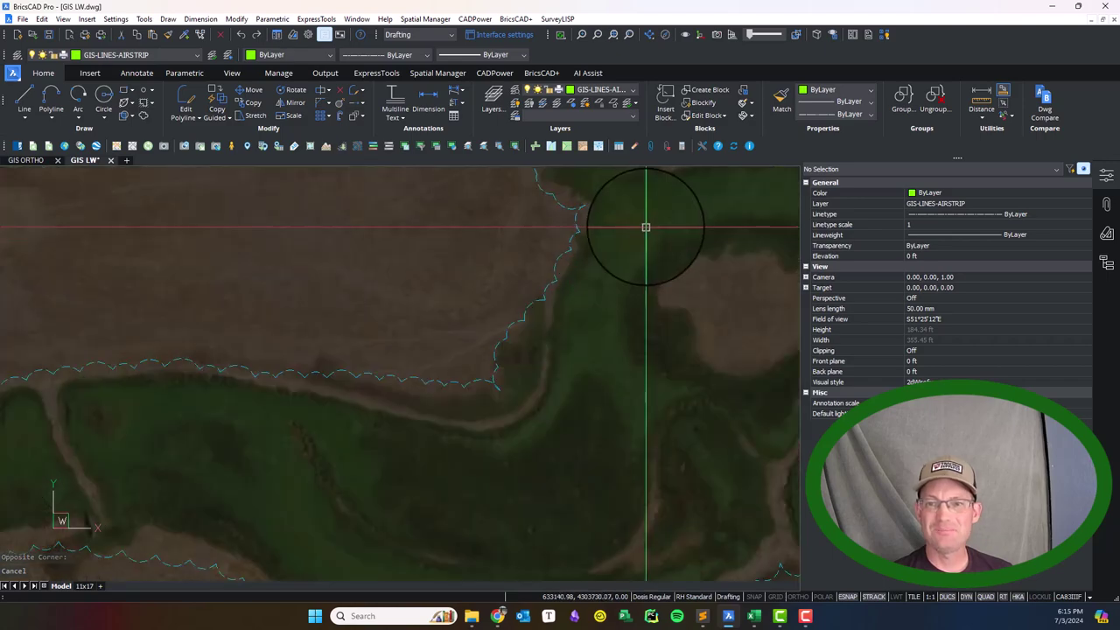
mouse_move(645, 228)
middle_down()
mouse_move(453, 377)
mouse_move(153, 577)
middle_up()
scroll(452, 378, down, 4)
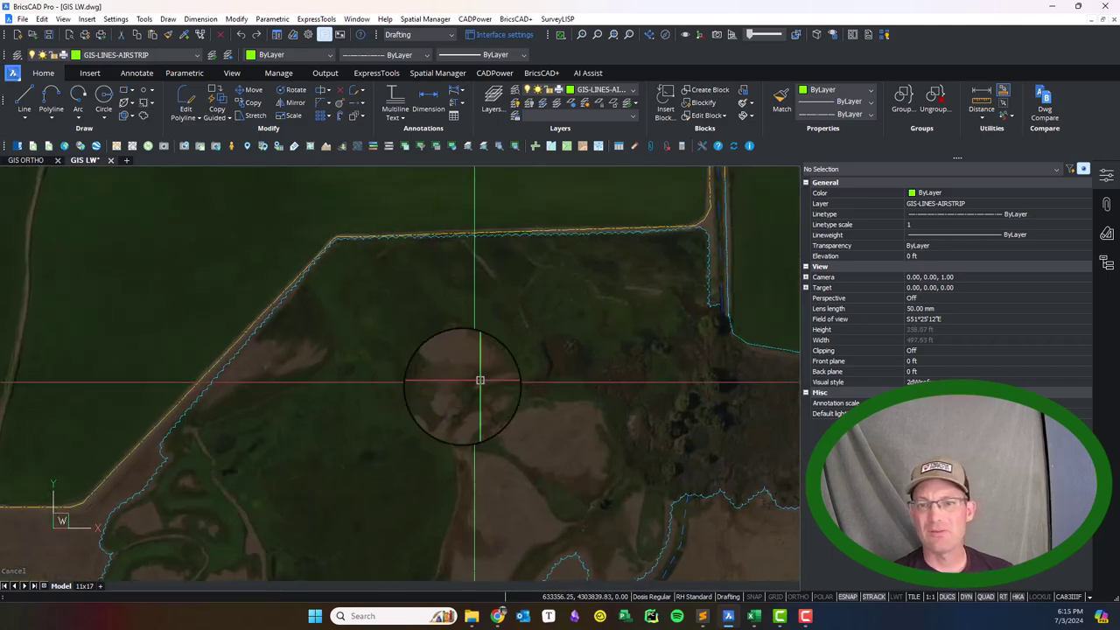
middle_drag(636, 564, 450, 309)
scroll(571, 326, down, 2)
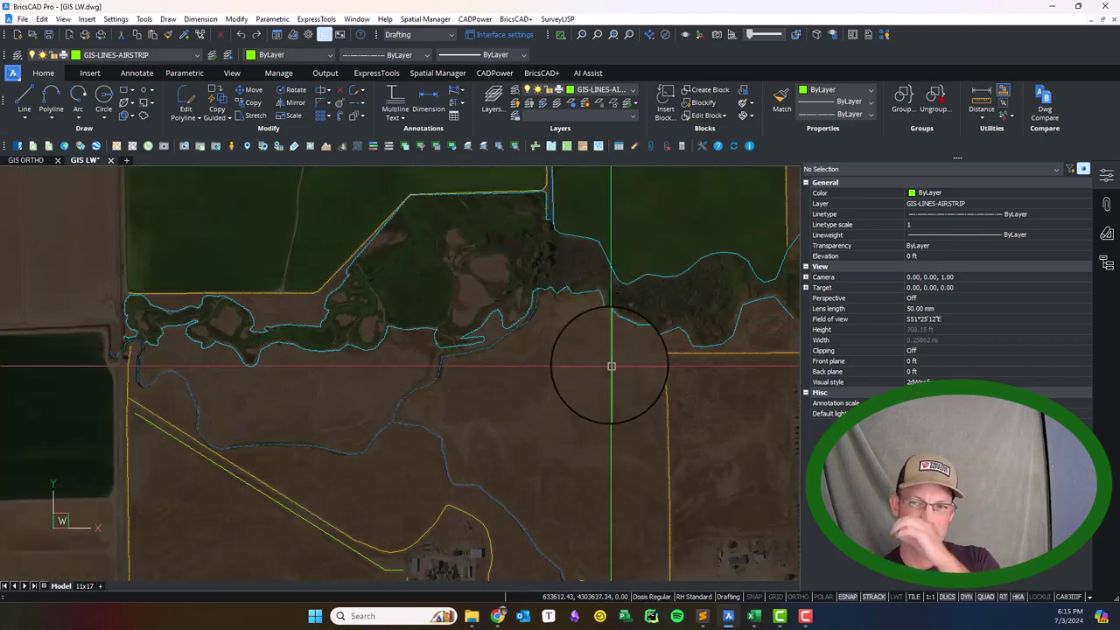
Step: Convert the southeastern wetland limit line into a revision cloud with REVCLOUD's Entity option, without reversing the arc direction
scroll(638, 319, up, 3)
scroll(427, 230, up, 1)
middle_drag(555, 387, 430, 448)
scroll(430, 448, down, 1)
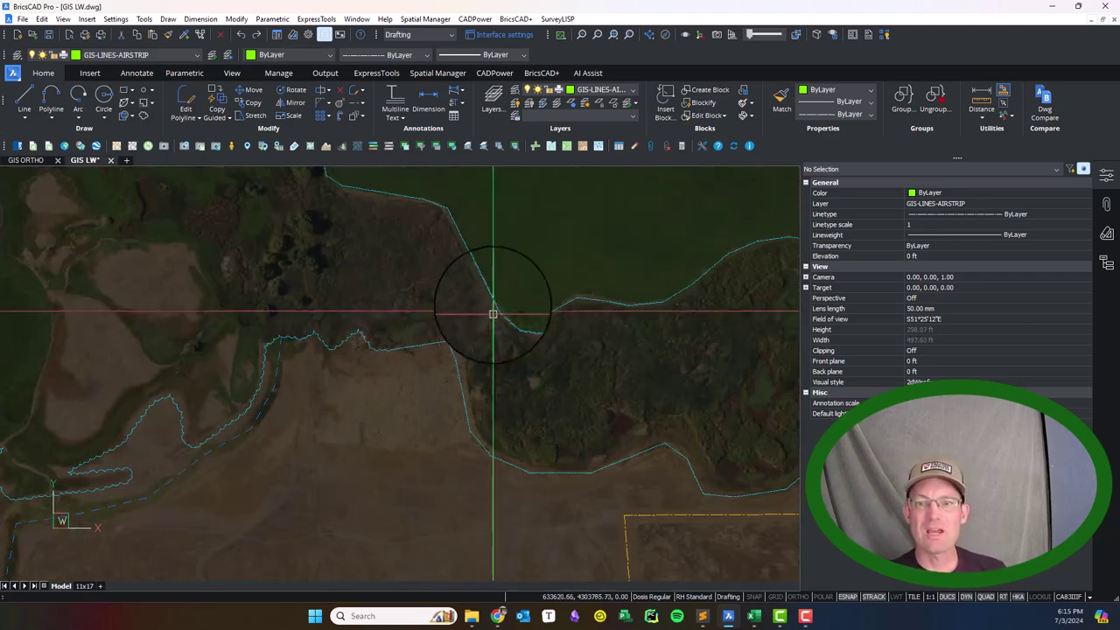
text(CLOUD)
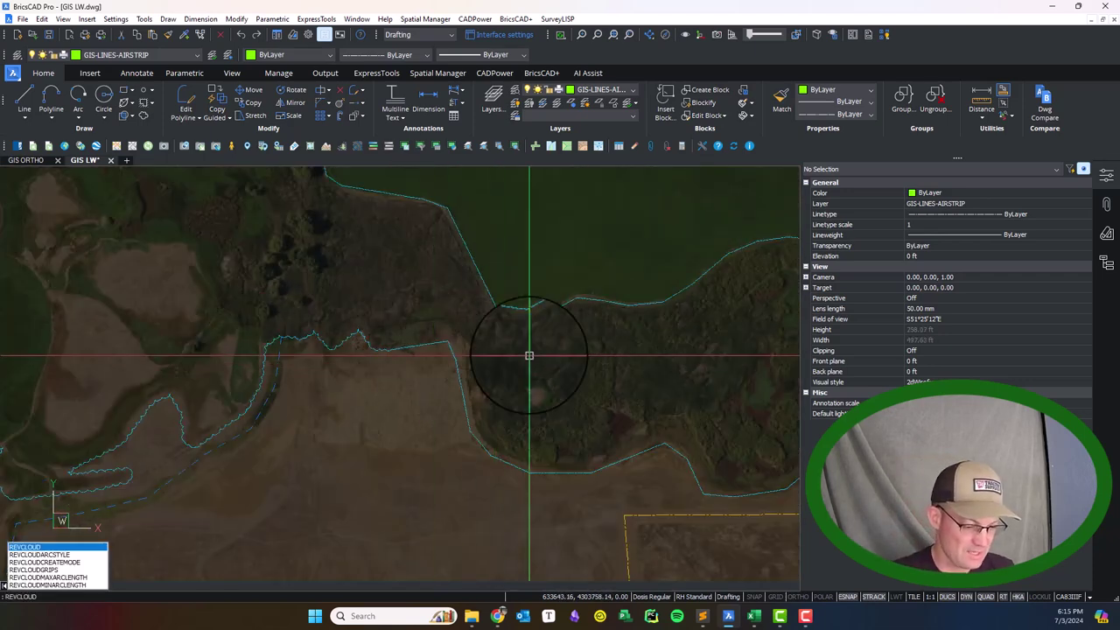
key(Return)
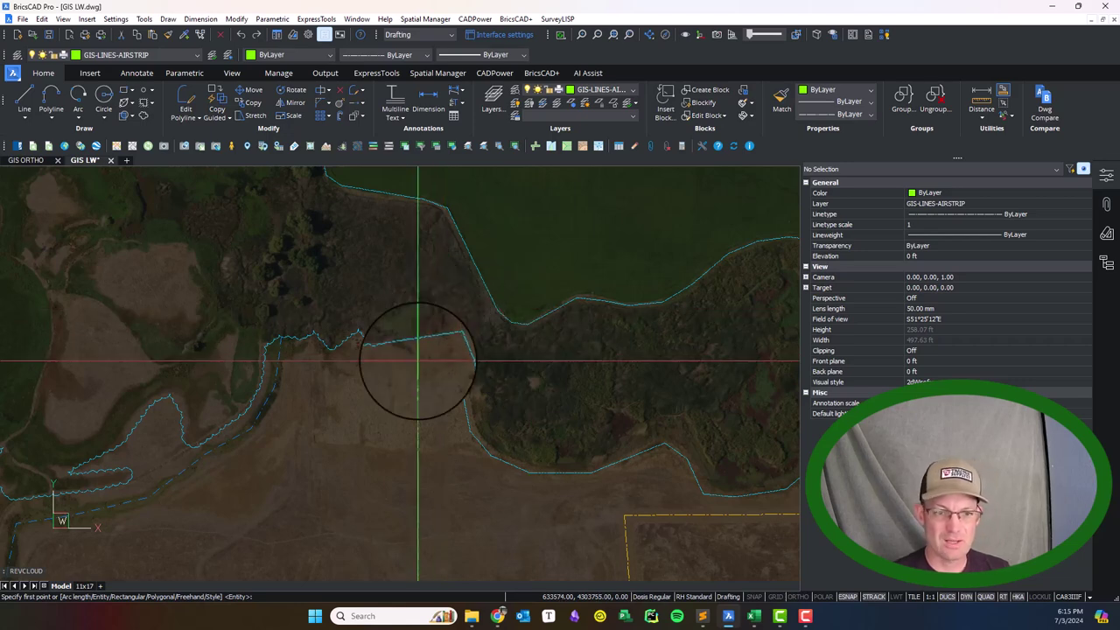
click(247, 597)
click(466, 419)
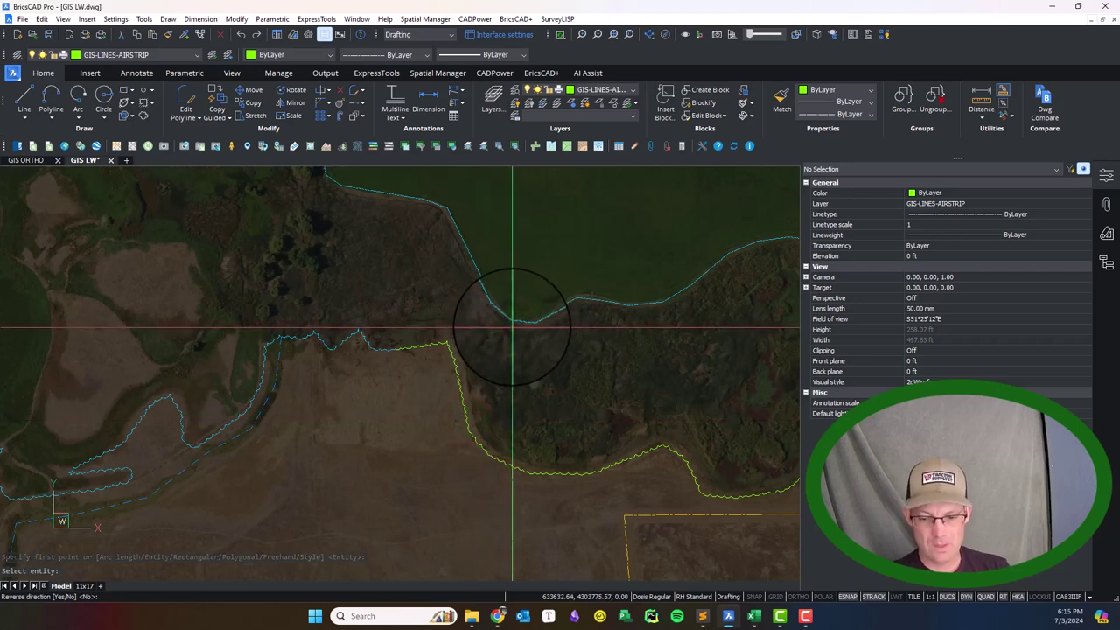
key(Return)
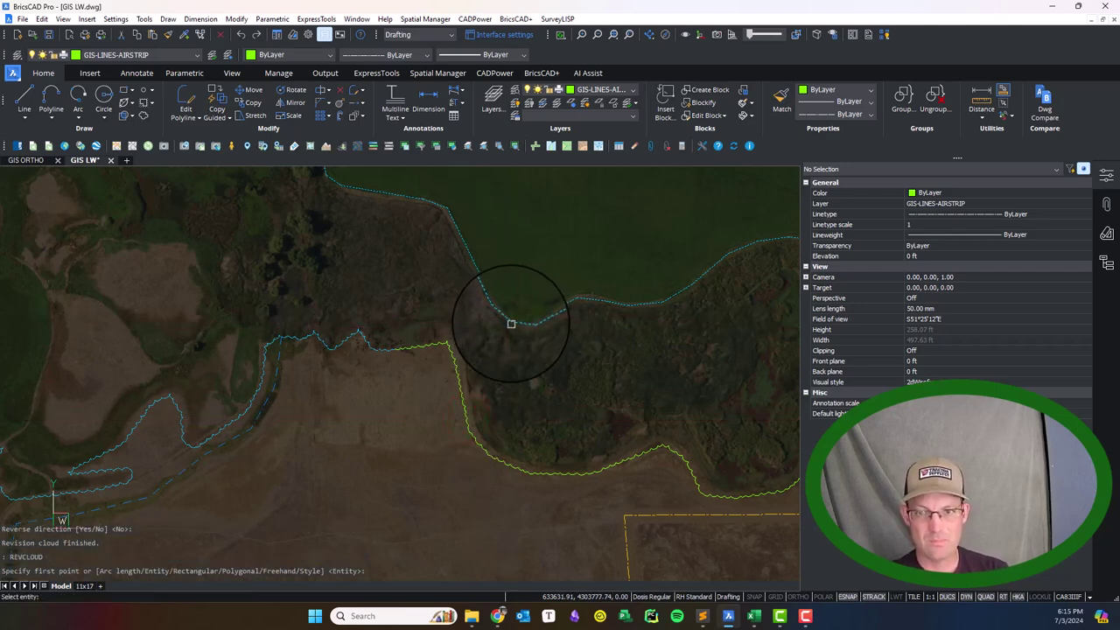
Step: Try converting the northeastern wetland limit line into a revision cloud without reversing the arc direction, and undo it
click(511, 323)
key(Return)
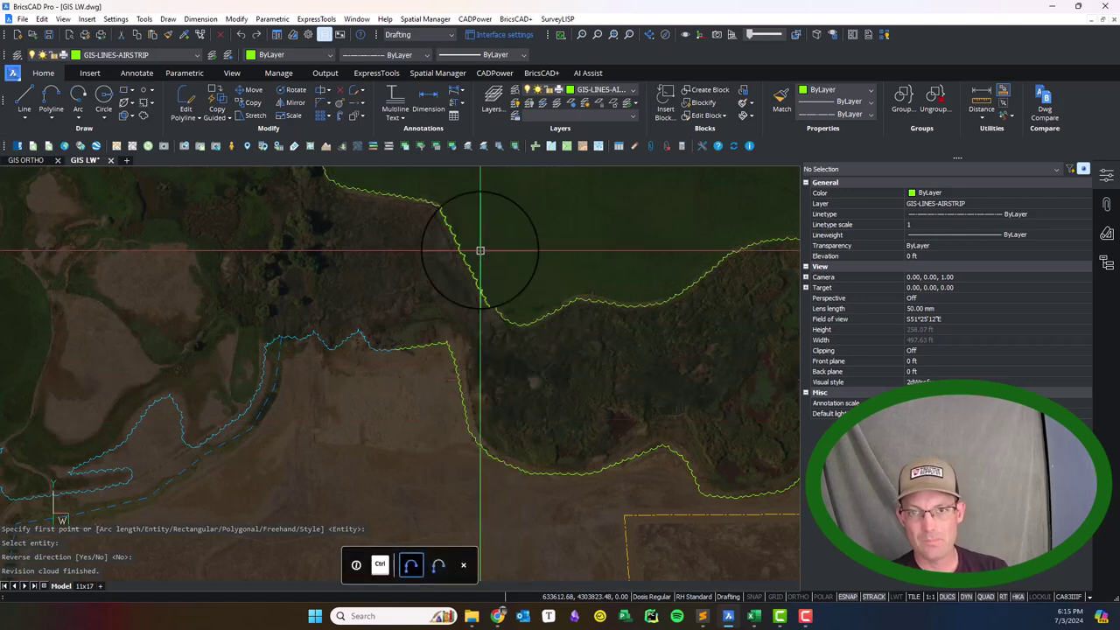
key(Escape)
scroll(512, 323, up, 3)
key(ctrl+z)
key(ctrl+z)
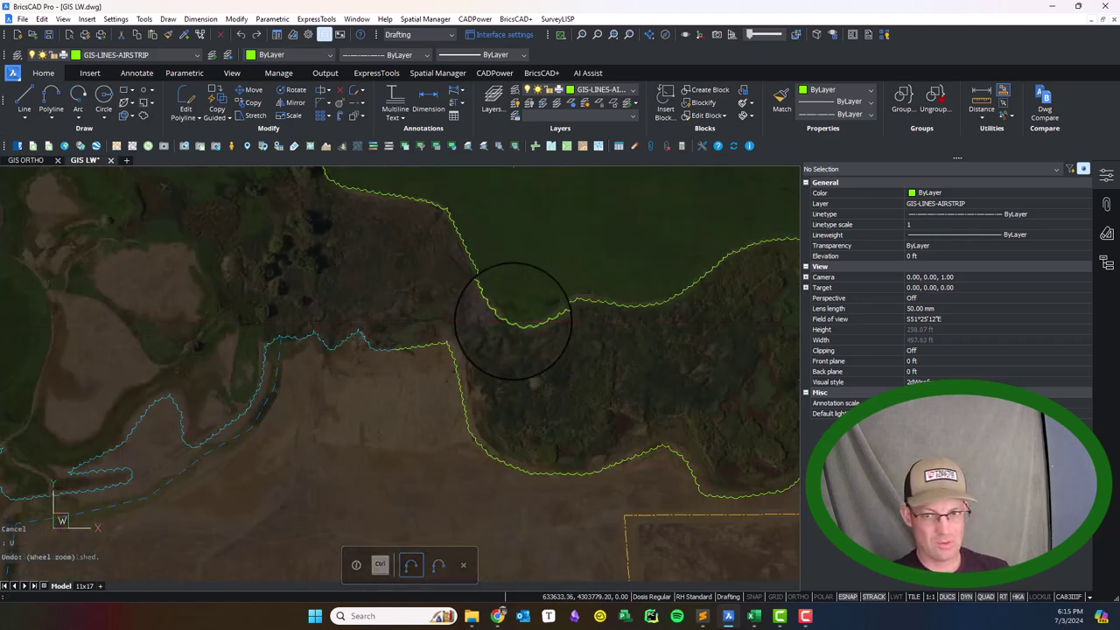
text(u)
key(Return)
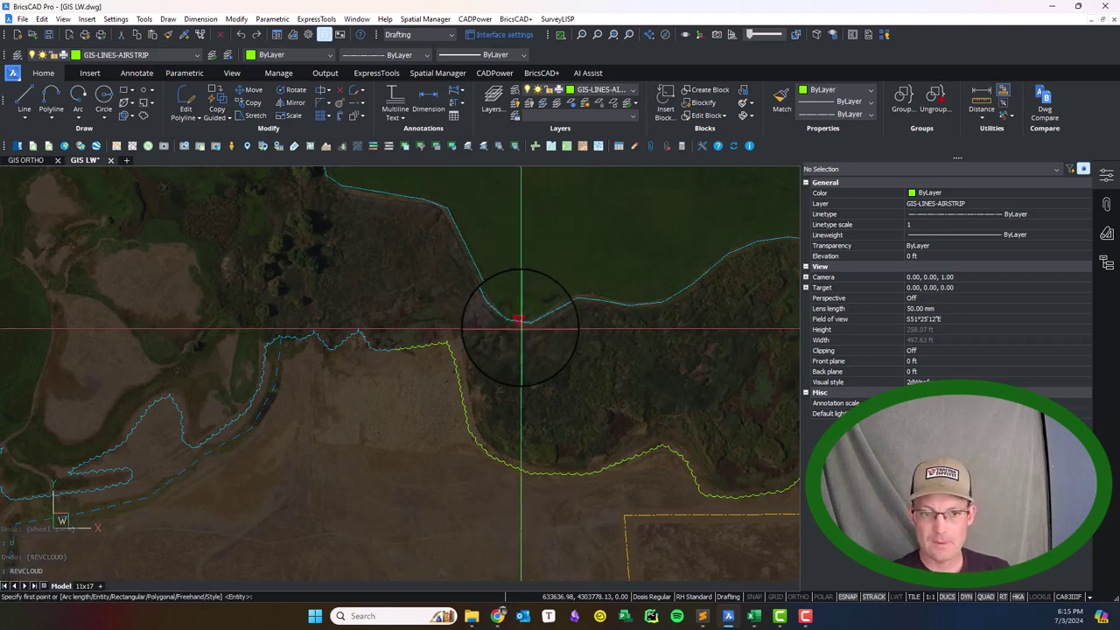
Step: Convert the northeastern wetland limit line into a revision cloud with the Entity option, reversing the arc direction
key(Return)
click(517, 325)
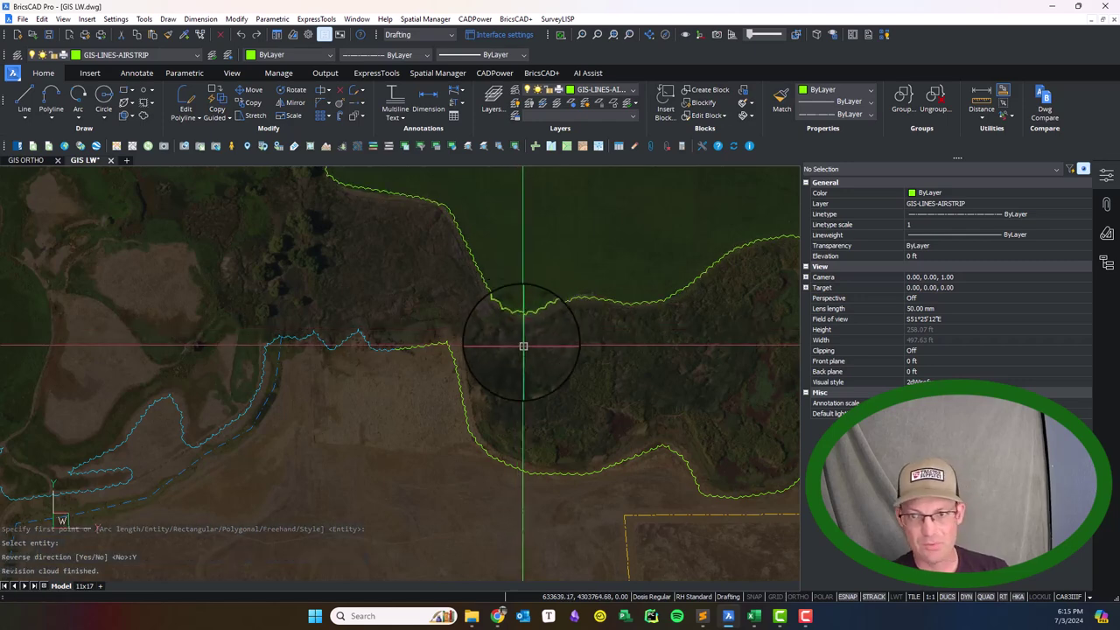
scroll(482, 342, down, 2)
key(Escape)
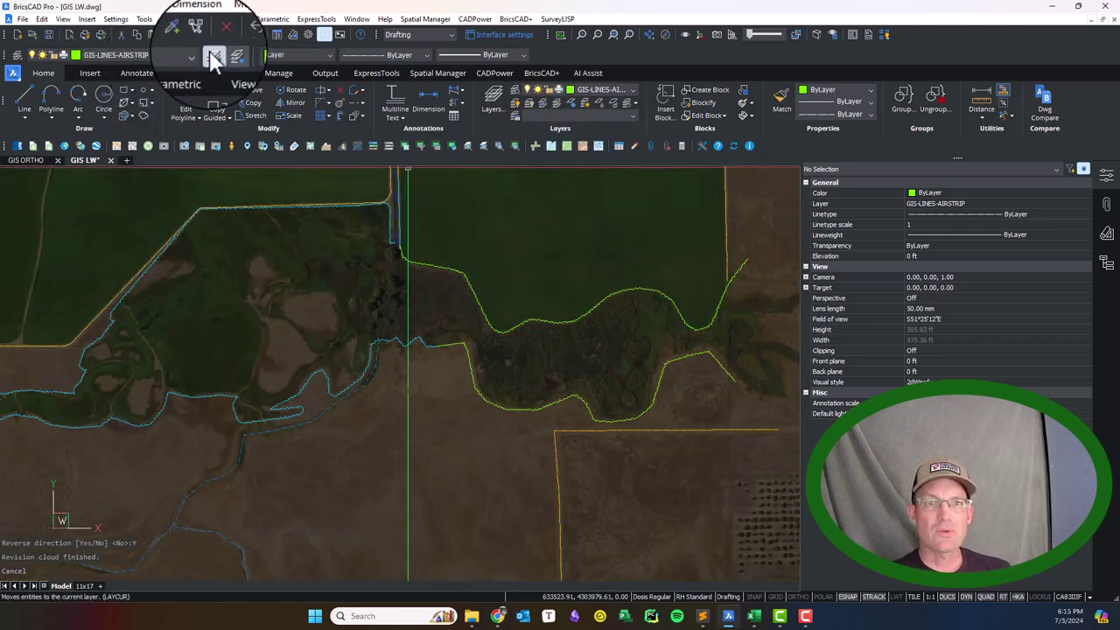
Step: Match the properties of the two new eastern revision clouds to those of the existing wetland limit cloud
click(783, 101)
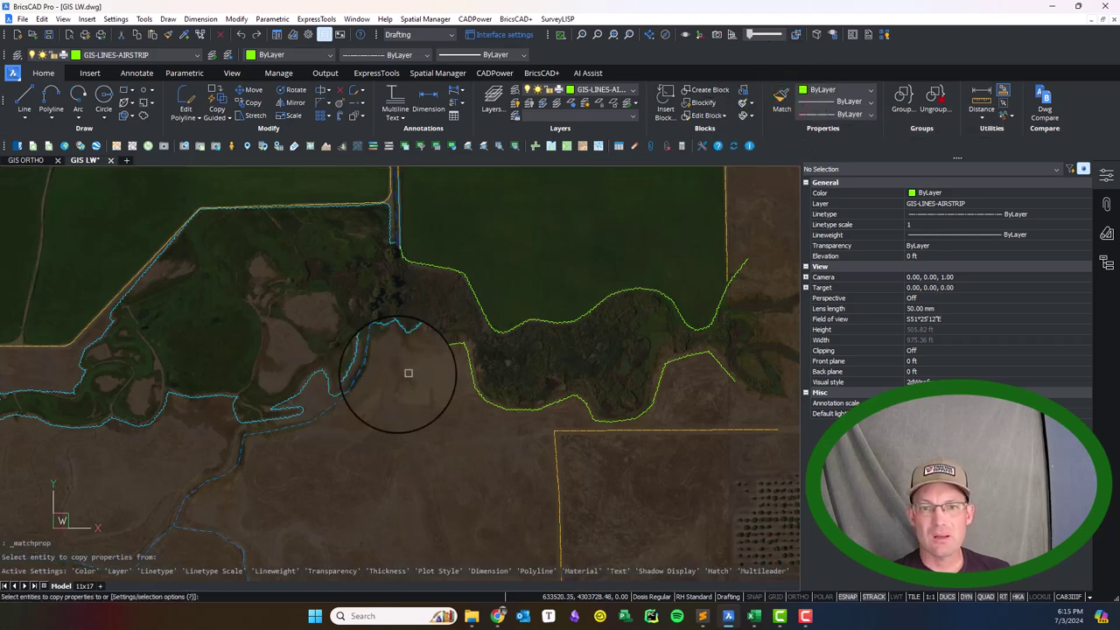
click(533, 380)
click(467, 283)
scroll(201, 324, down, 5)
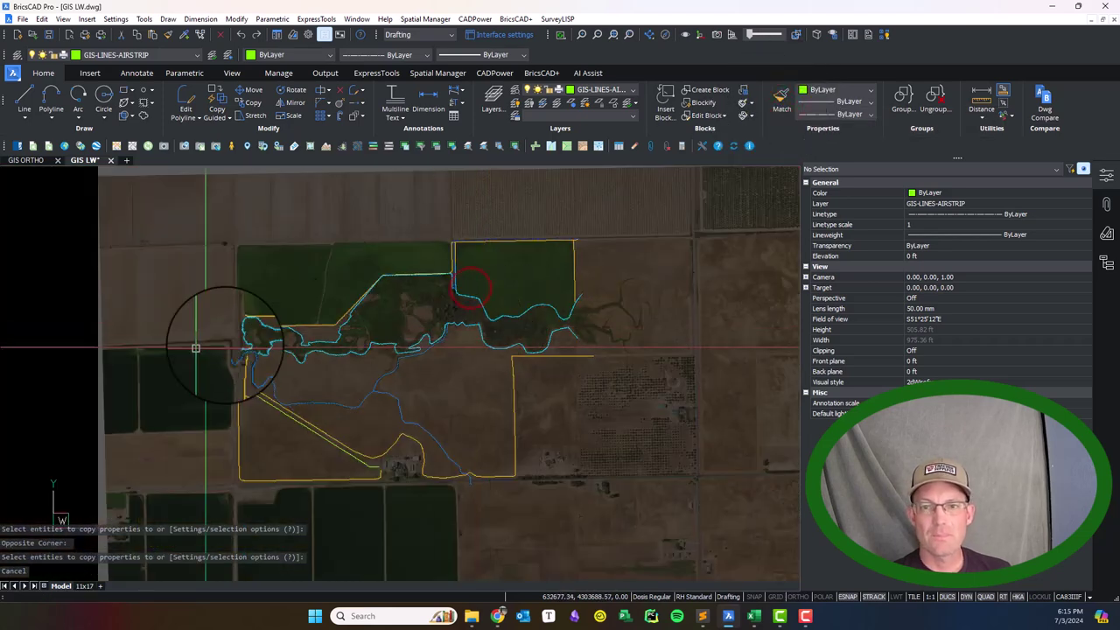
key(Escape)
Step: Examine the overall linework and the northwestern green field's dirt track and edges for features that have no line
scroll(294, 344, up, 2)
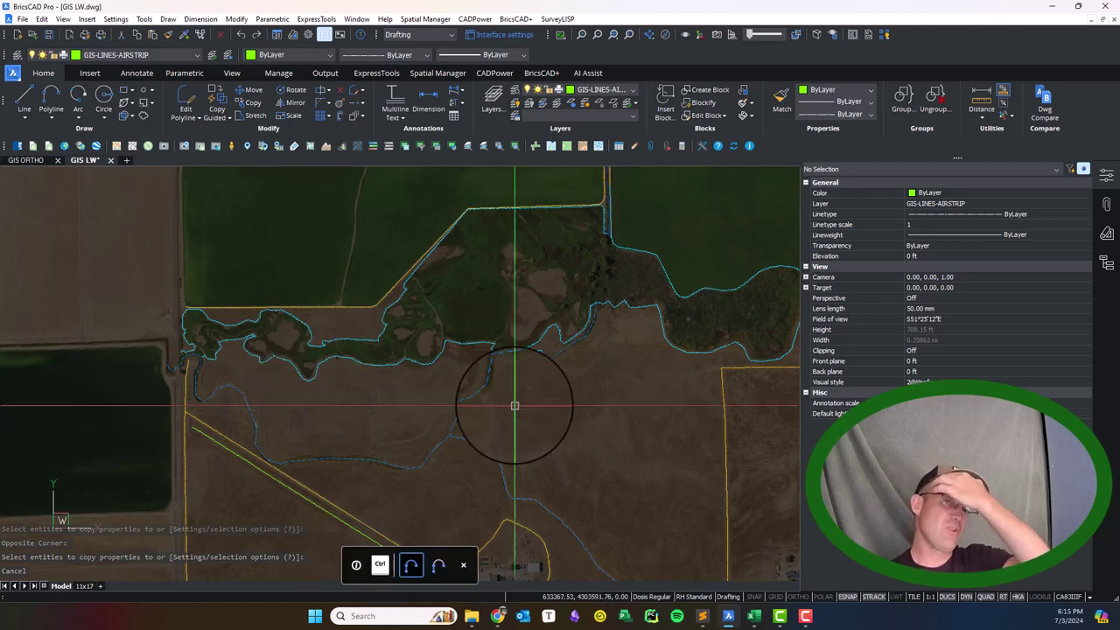
scroll(543, 370, down, 1)
mouse_move(573, 433)
middle_down()
mouse_move(520, 403)
mouse_move(515, 430)
middle_up()
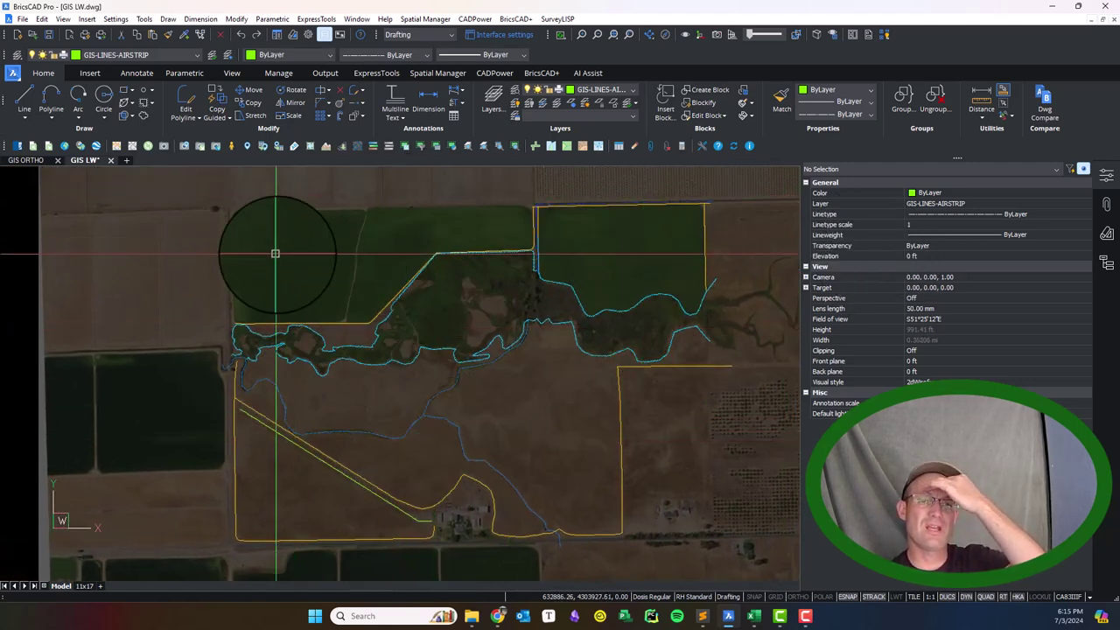
scroll(273, 252, up, 5)
middle_drag(393, 258, 295, 288)
scroll(488, 482, up, 3)
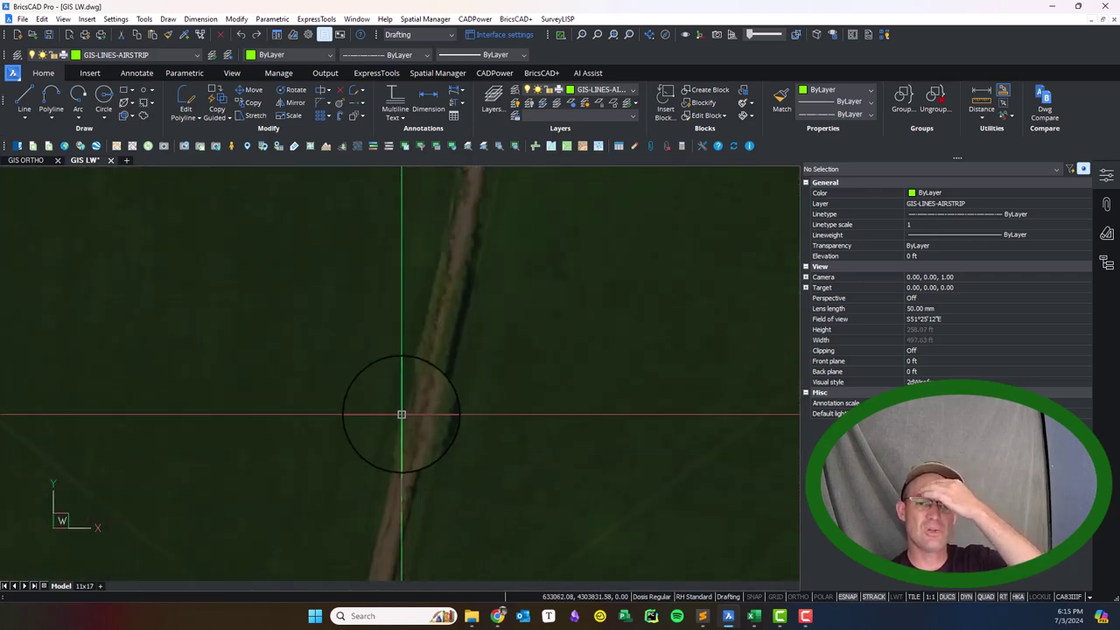
scroll(408, 416, up, 1)
scroll(429, 418, down, 5)
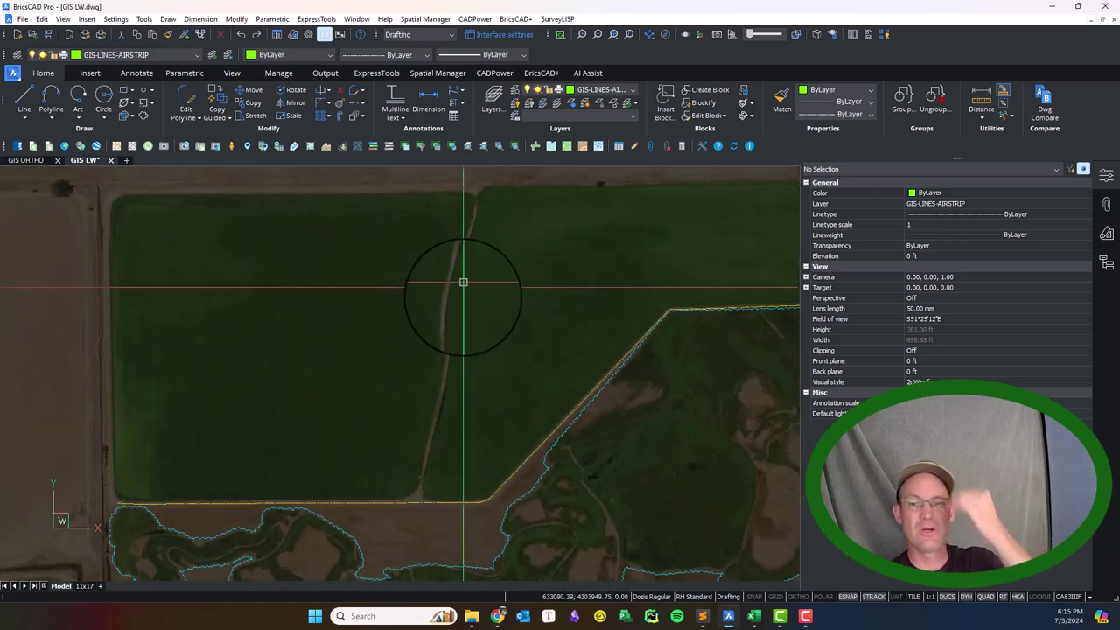
middle_drag(130, 219, 200, 246)
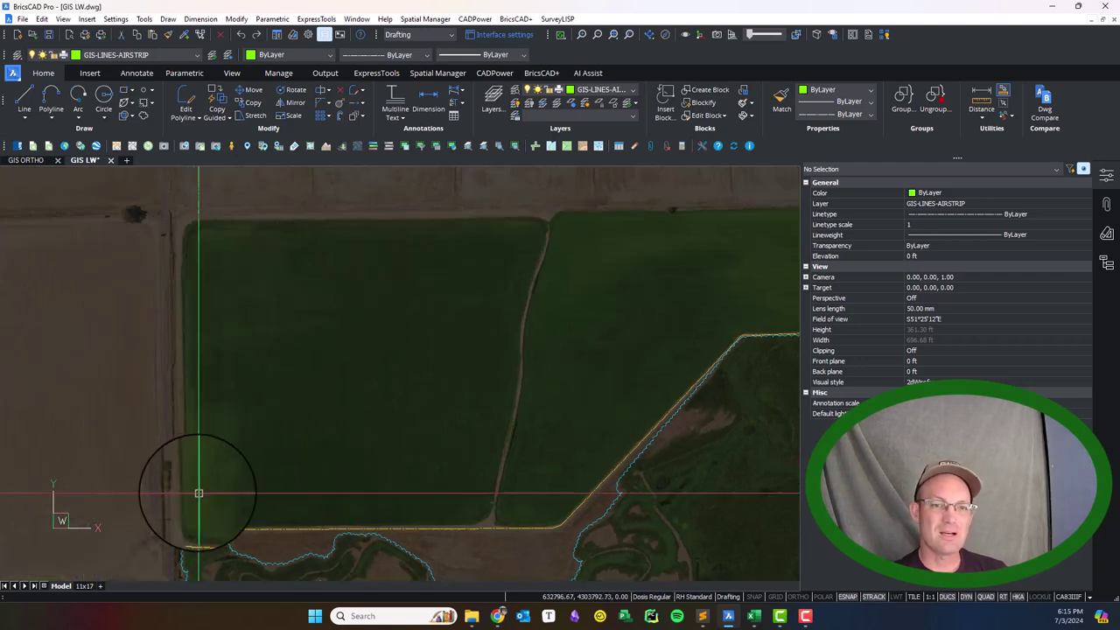
Step: Draw a polyline along the dirt road from the field track's north end, around the northwest corner, down to the field's southwest corner
scroll(500, 183, up, 5)
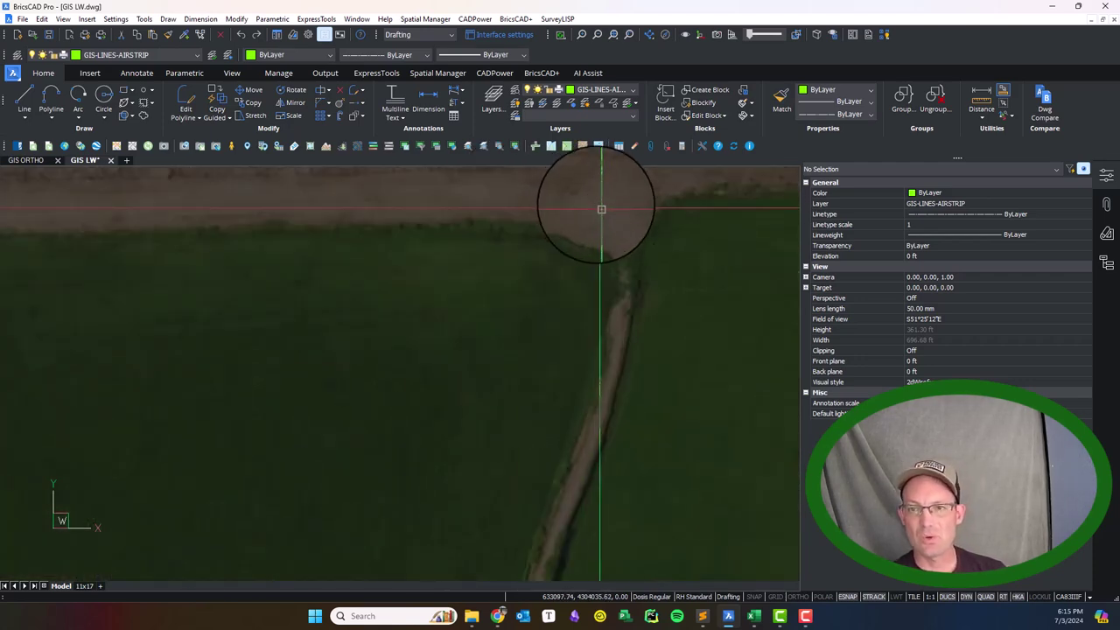
scroll(645, 336, up, 3)
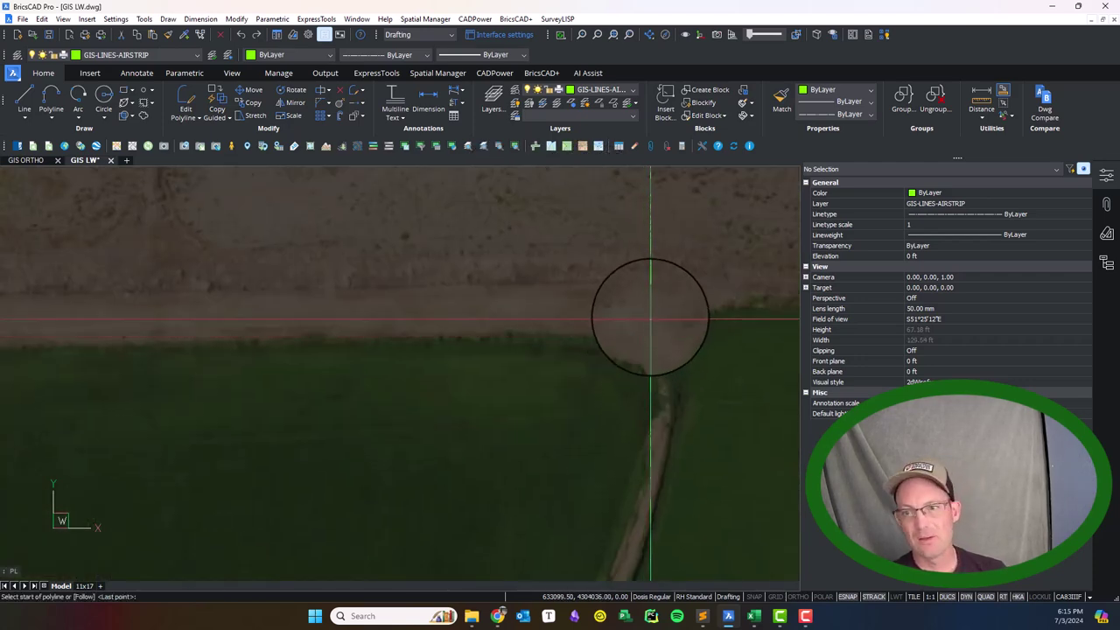
click(655, 321)
scroll(350, 327, down, 4)
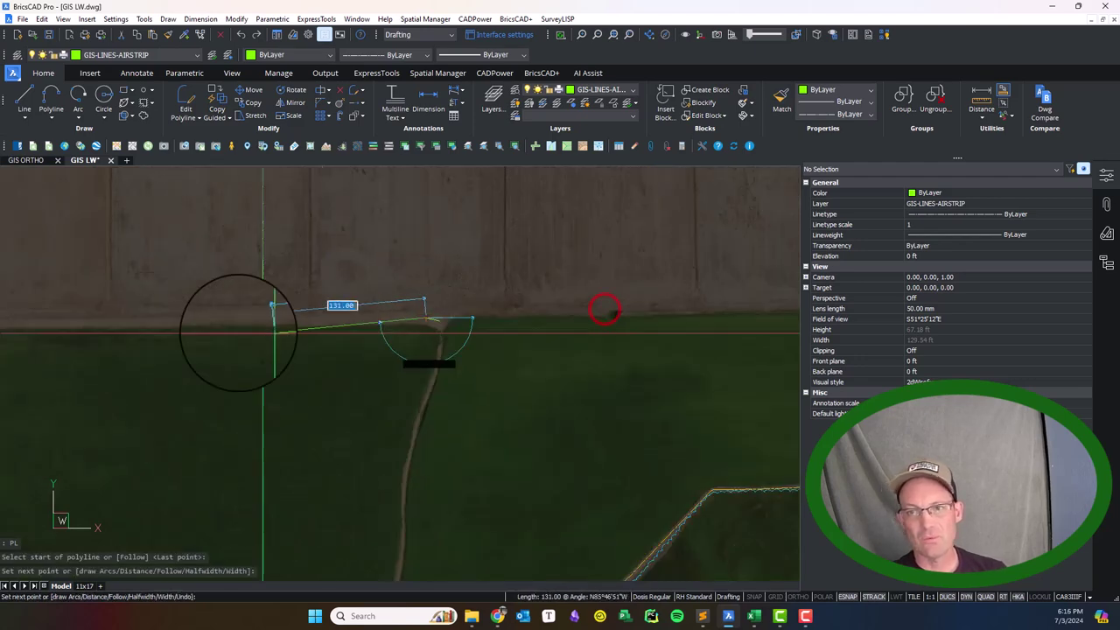
middle_drag(66, 320, 816, 250)
scroll(688, 252, up, 4)
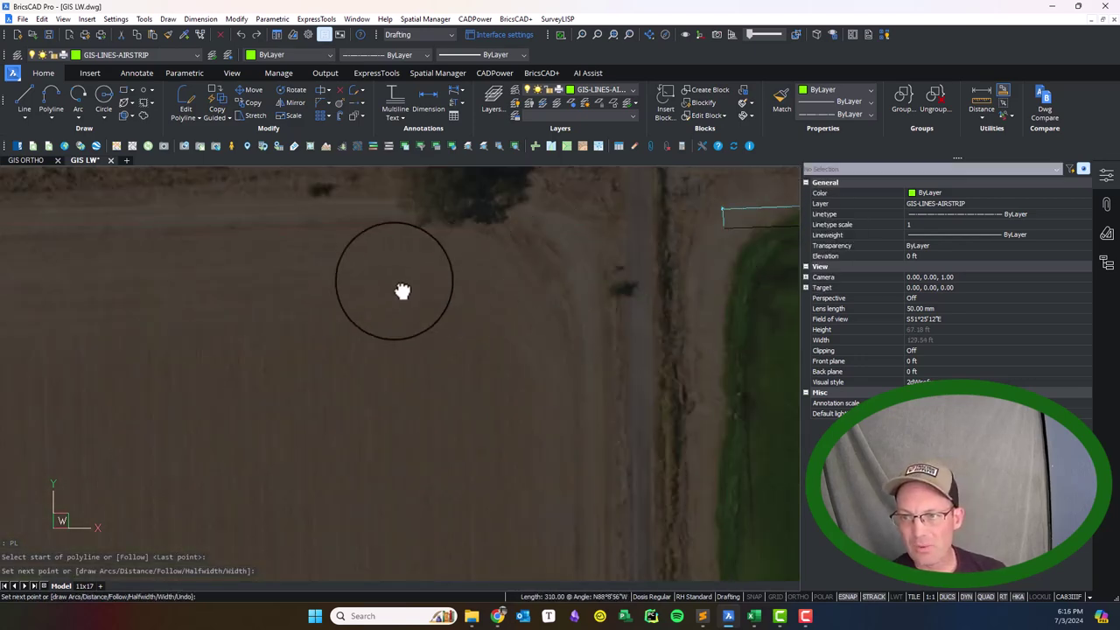
scroll(377, 250, up, 5)
click(376, 260)
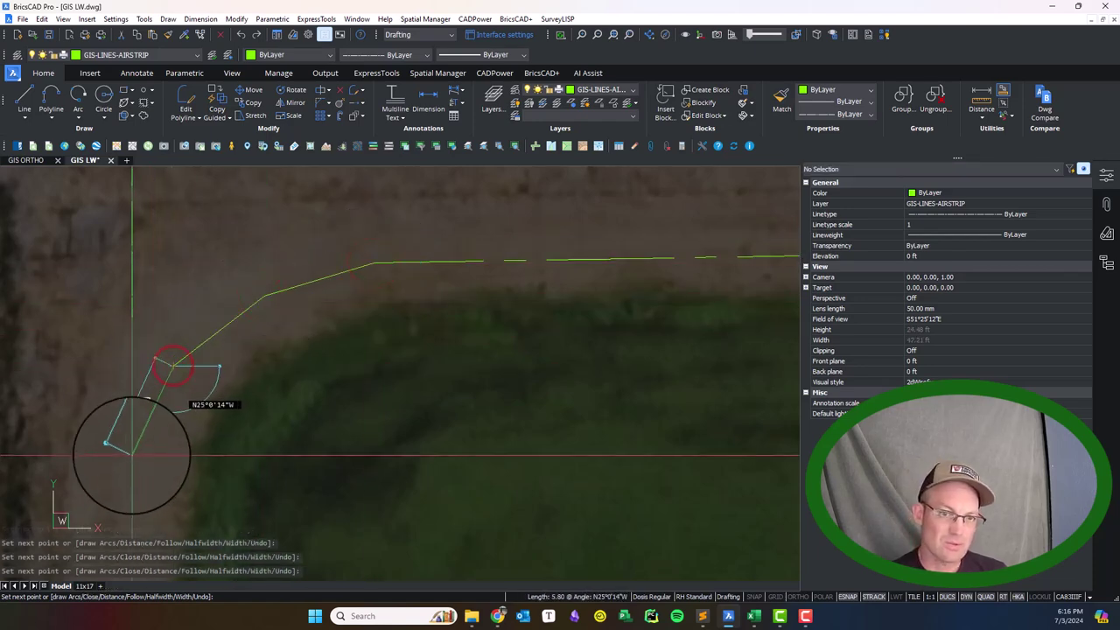
scroll(201, 262, down, 5)
middle_drag(223, 413, 280, 149)
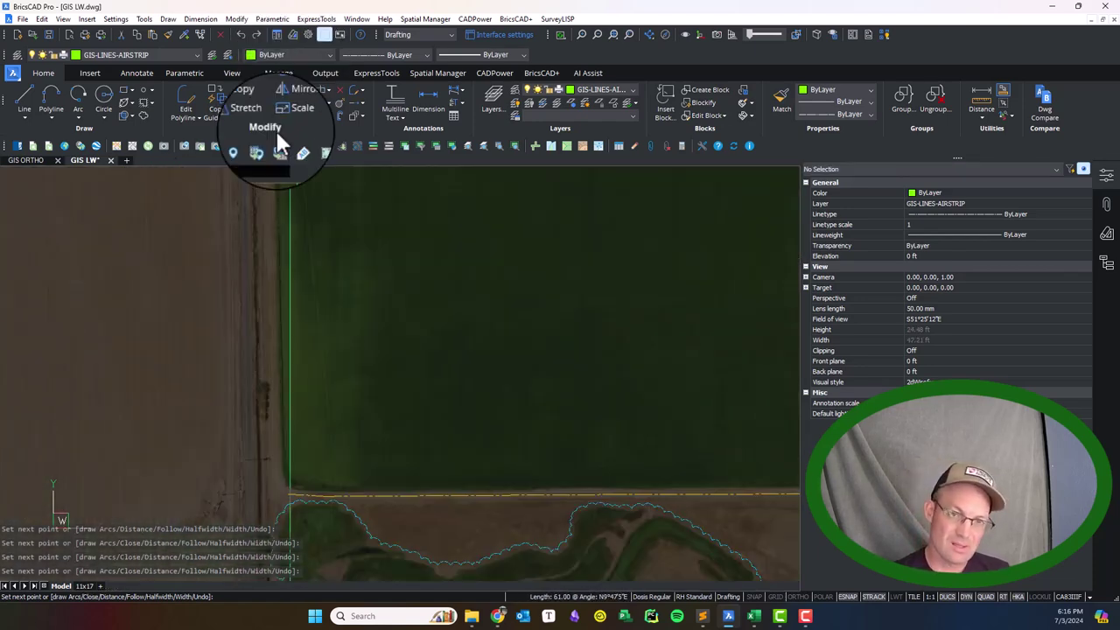
scroll(236, 289, down, 3)
scroll(241, 368, up, 5)
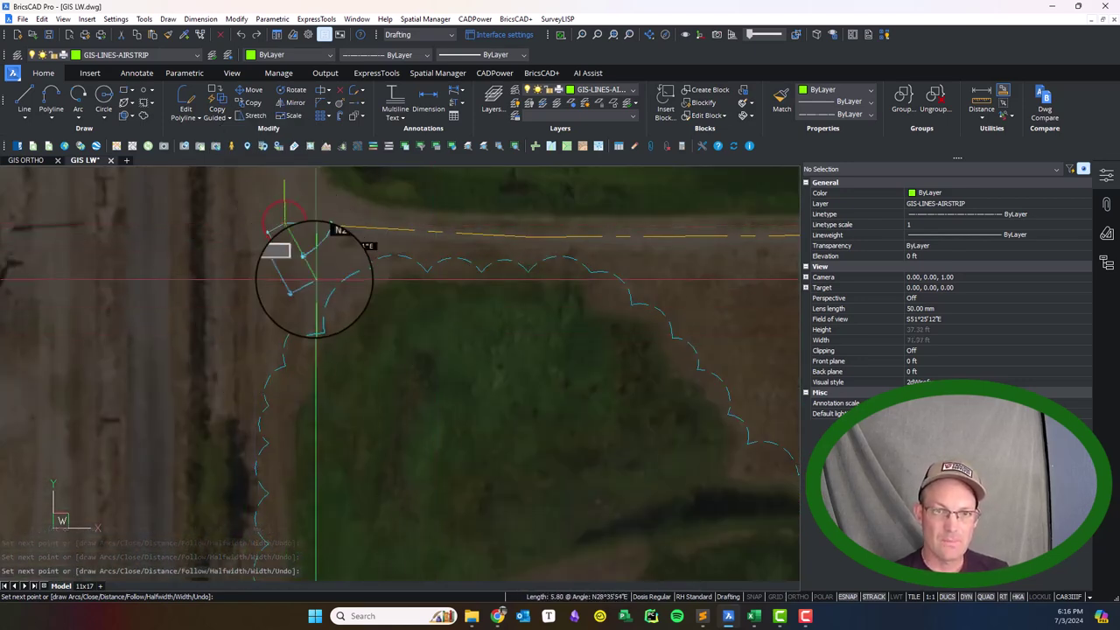
Step: Match the new field-edge polyline's properties to the yellow fire break line in the southwest, on layer GIS-LINES-FIRE-BREAK
click(782, 103)
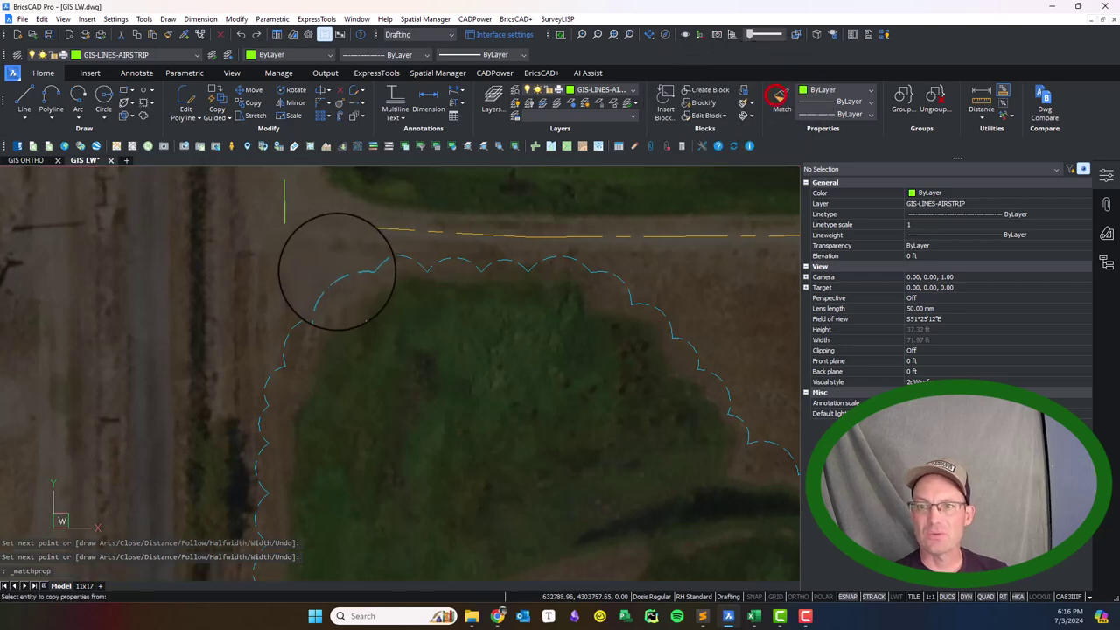
scroll(328, 442, down, 3)
click(341, 555)
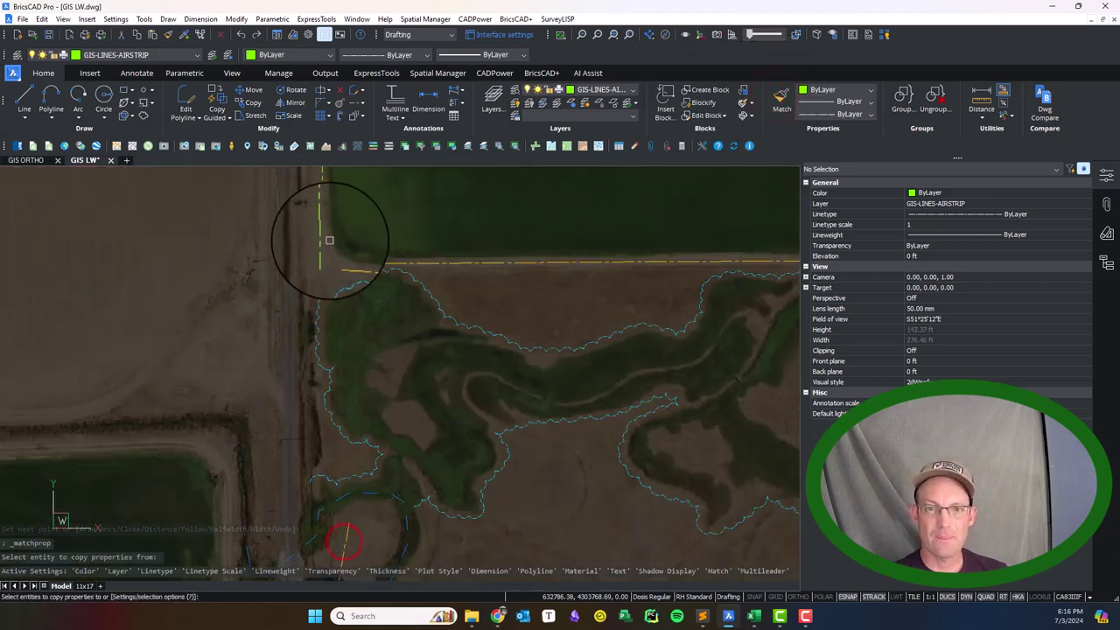
middle_drag(537, 275, 213, 306)
key(Escape)
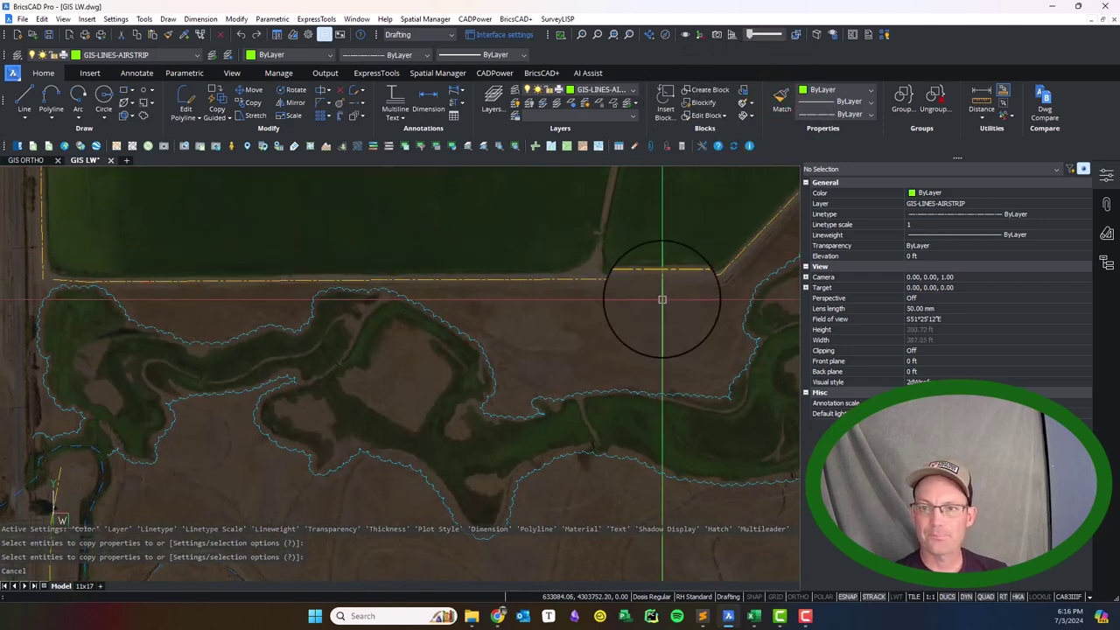
Step: Check which layer holds the line along the south edge of the northwestern field
click(685, 278)
click(928, 203)
click(980, 220)
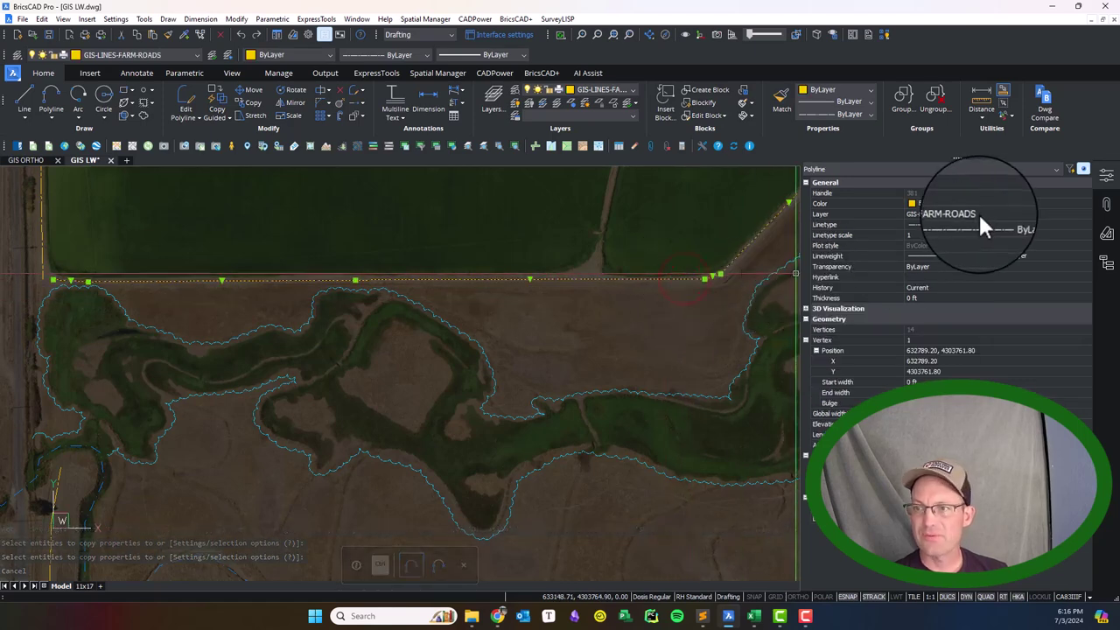
key(Escape)
Step: Check the layer assigned to the new polyline along the field's west edge, and clear the selection
scroll(62, 275, up, 2)
middle_drag(62, 263, 329, 428)
scroll(210, 350, up, 3)
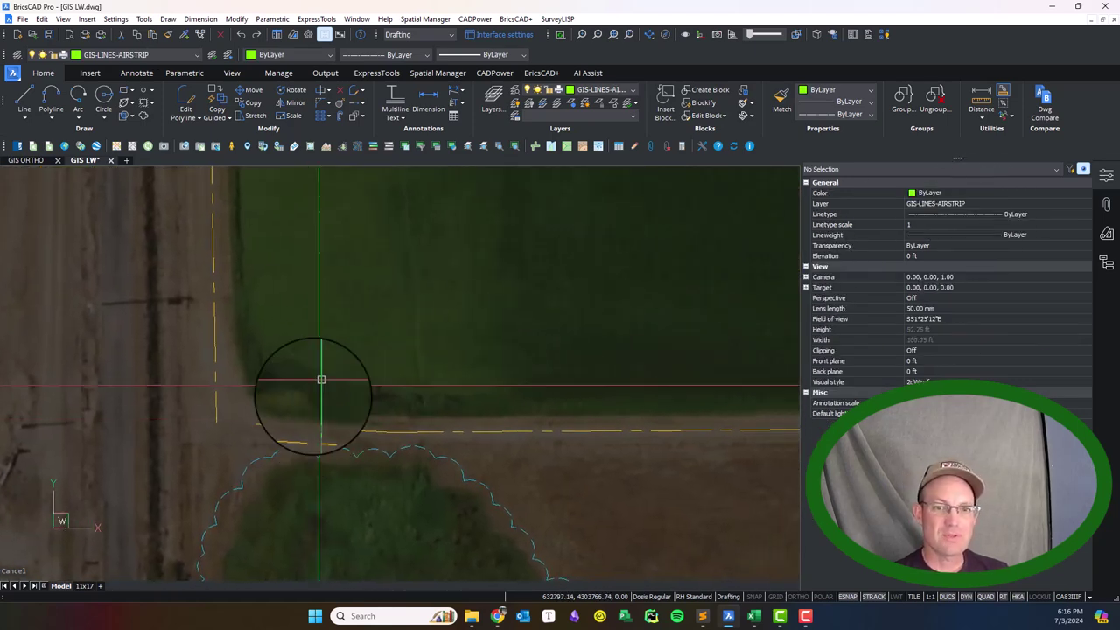
click(217, 334)
click(196, 355)
click(231, 390)
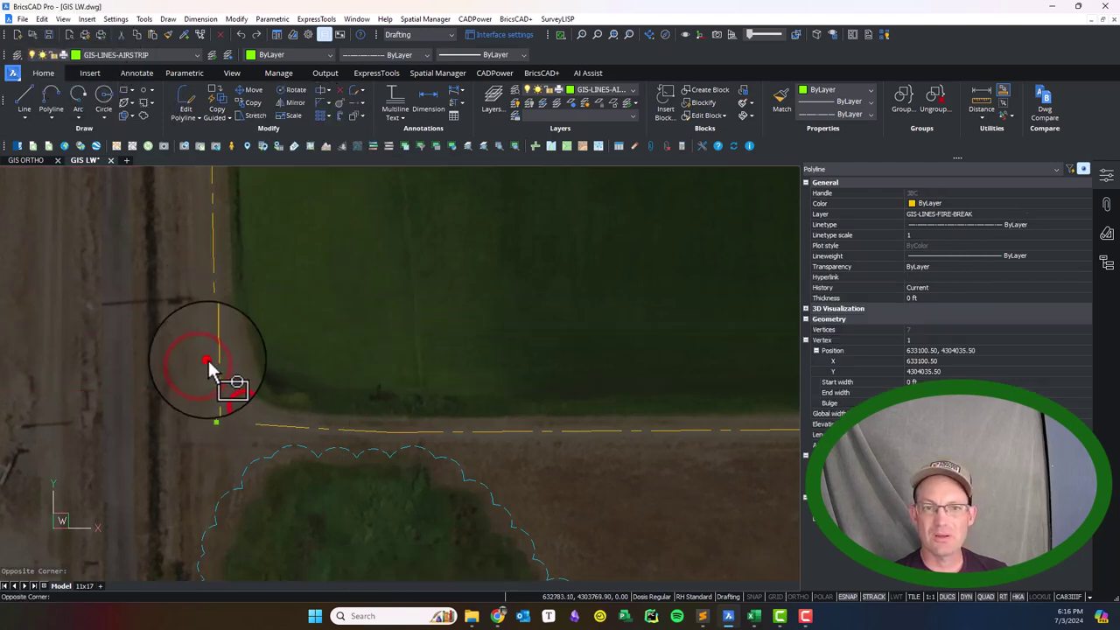
click(206, 360)
key(Escape)
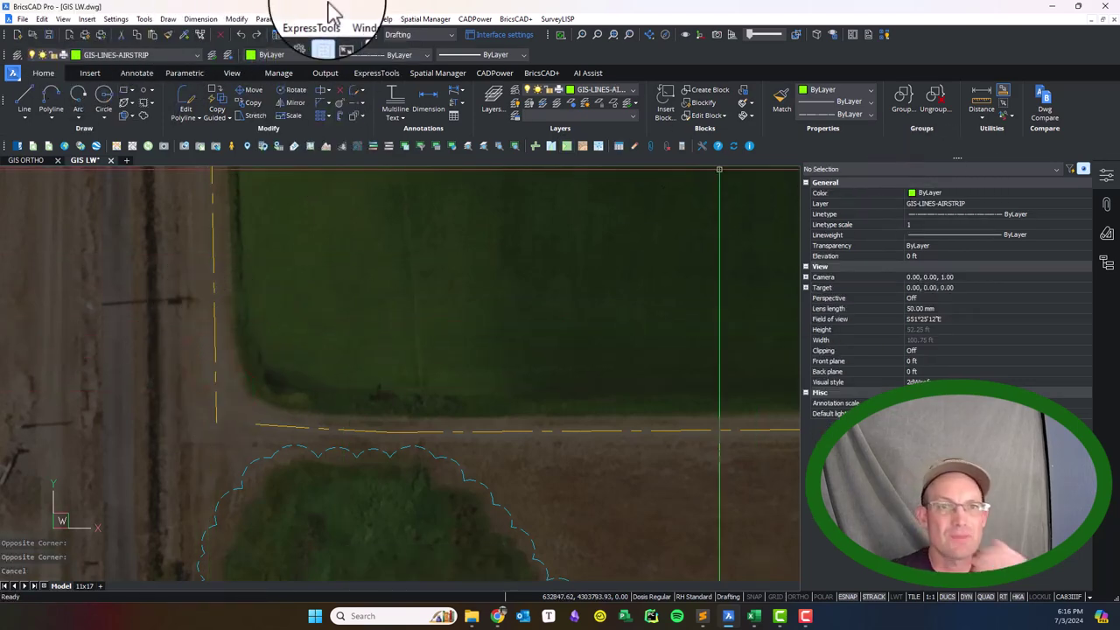
Step: Set the color of the GIS-LINES-FIRE-BREAK layer to index color 32 in the layer settings
click(144, 18)
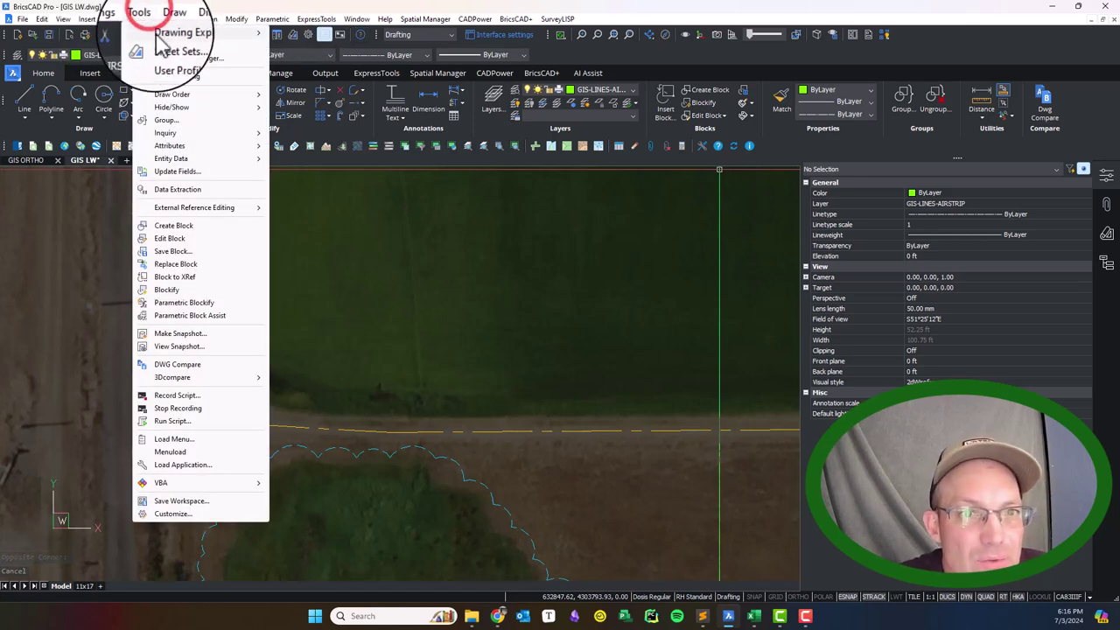
mouse_move(180, 32)
click(302, 33)
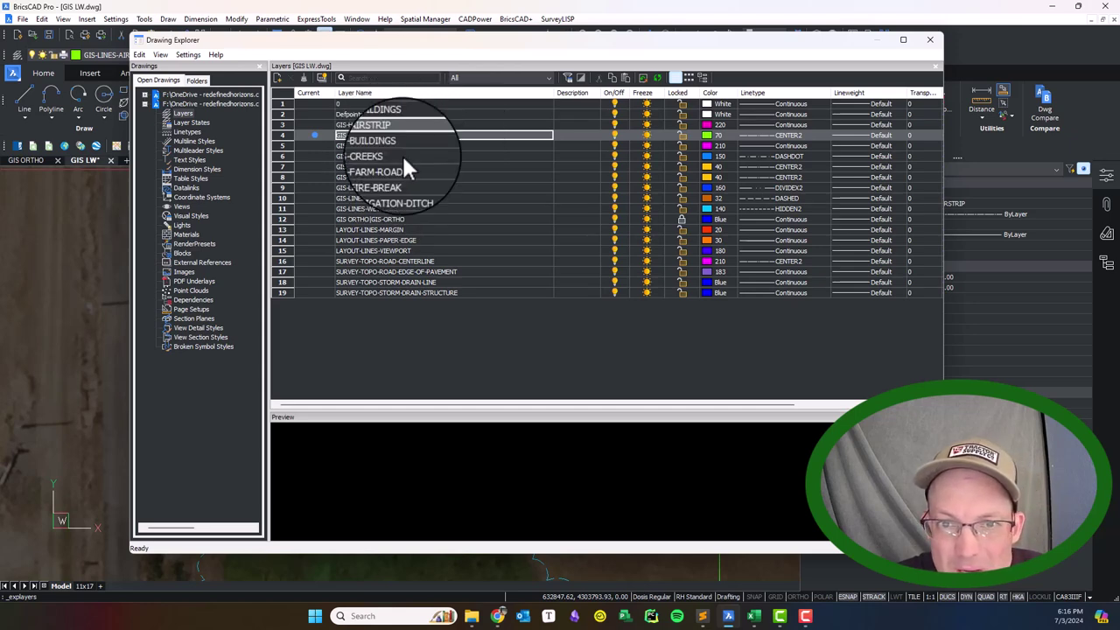
click(398, 178)
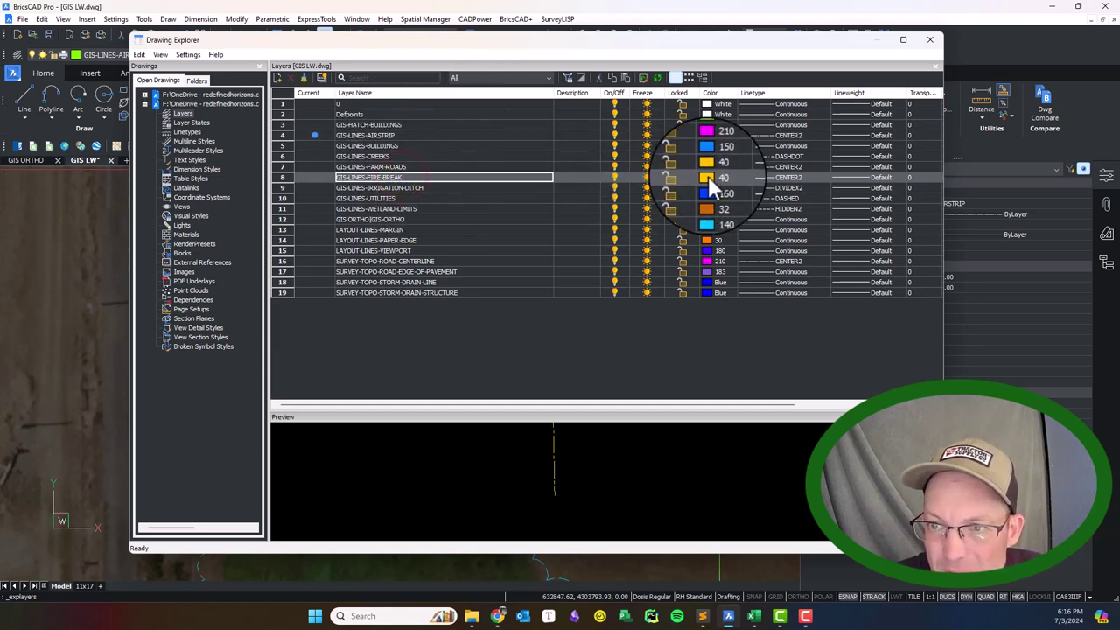
click(709, 177)
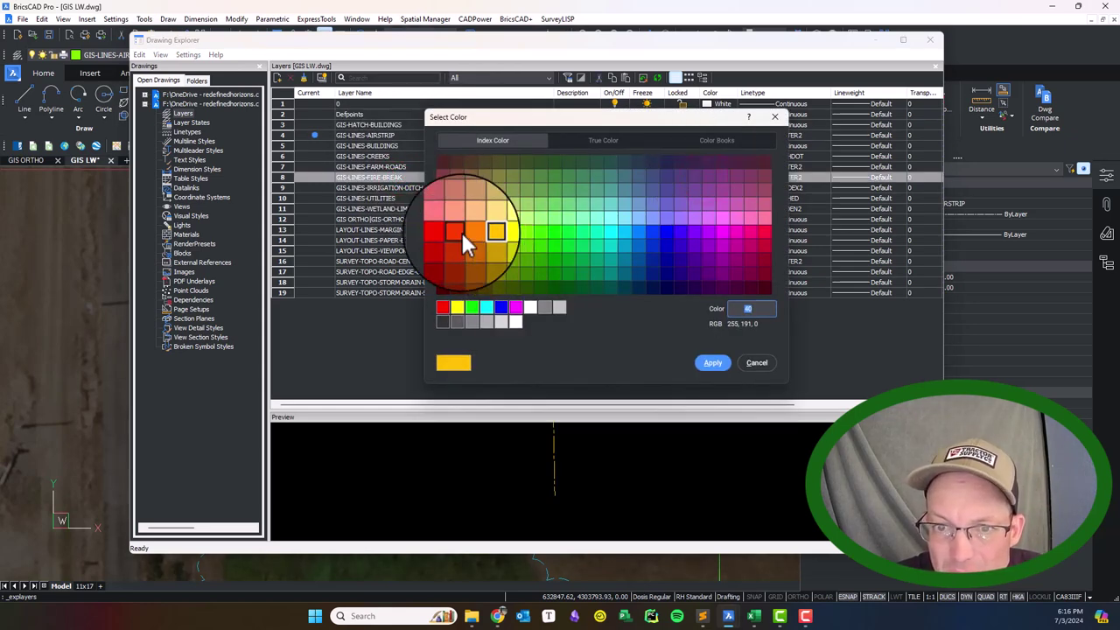
click(462, 233)
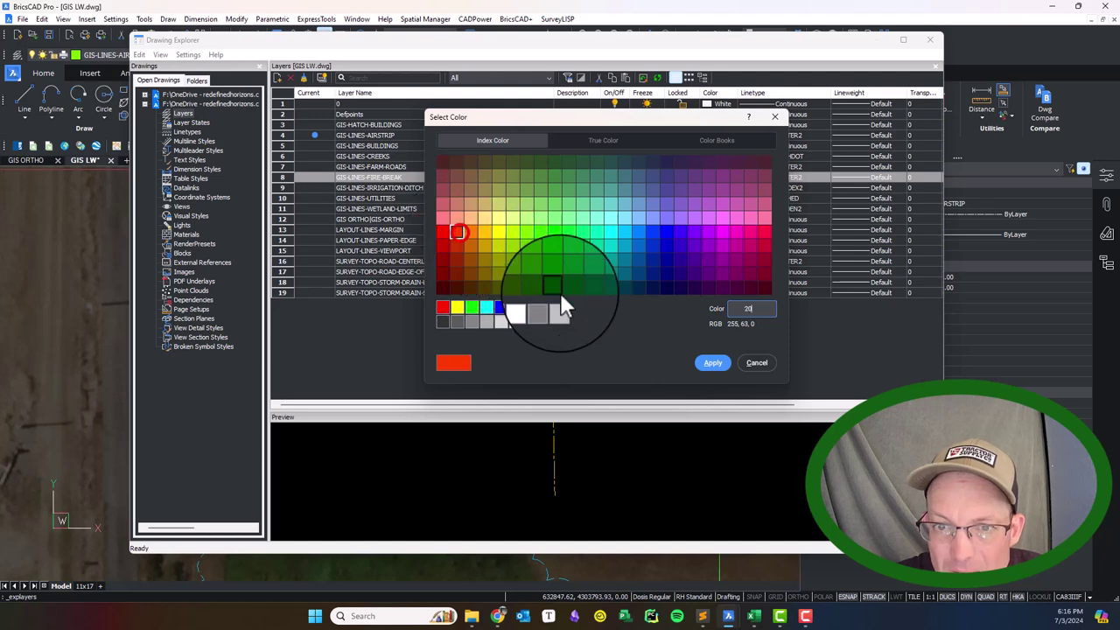
click(471, 247)
click(716, 365)
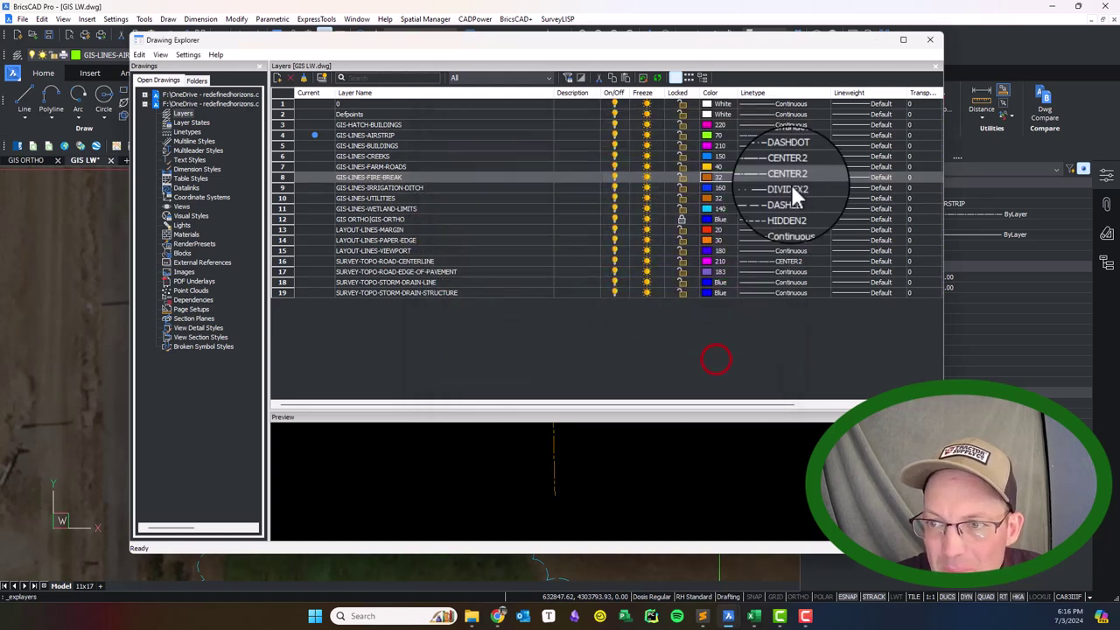
Step: Load the HIDDEN linetype, assign it to the GIS-LINES-FIRE-BREAK layer, and close the layer settings
click(823, 179)
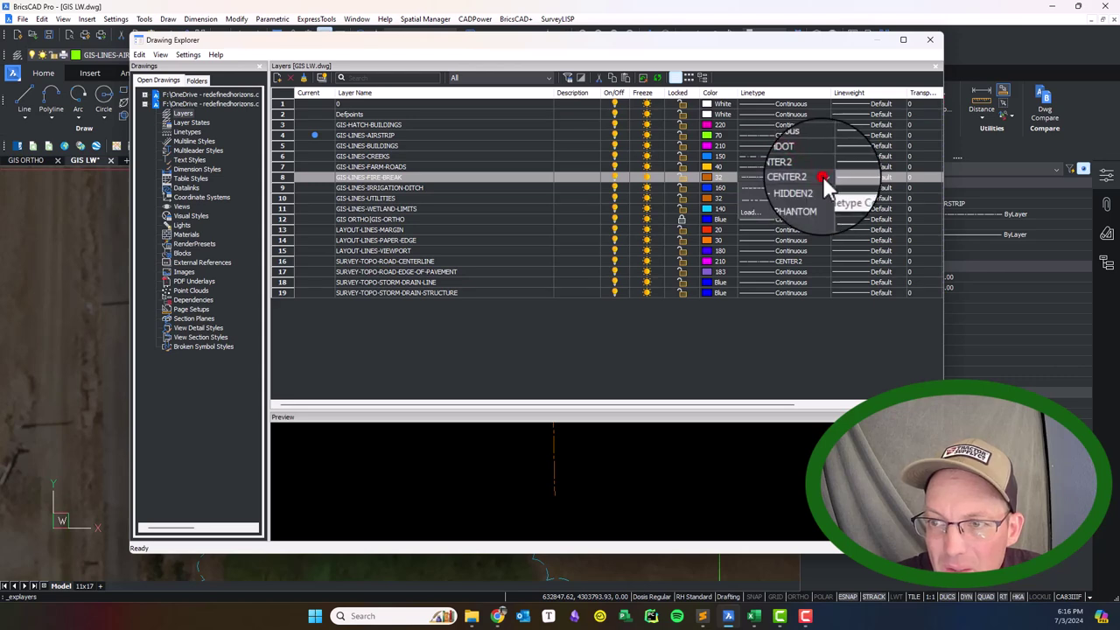
click(758, 276)
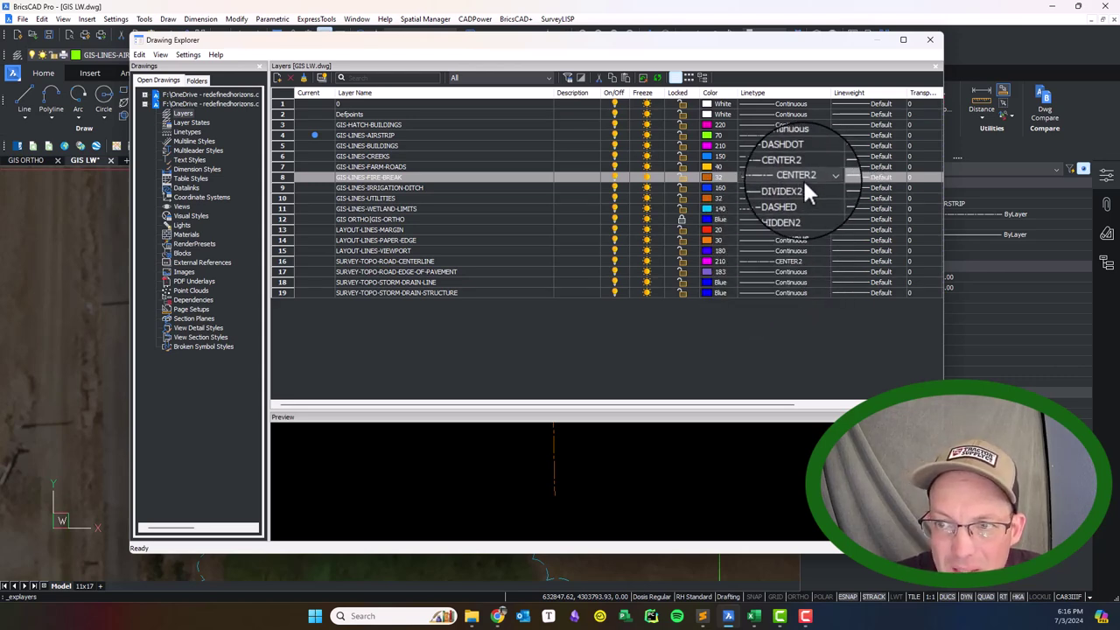
scroll(628, 270, down, 2)
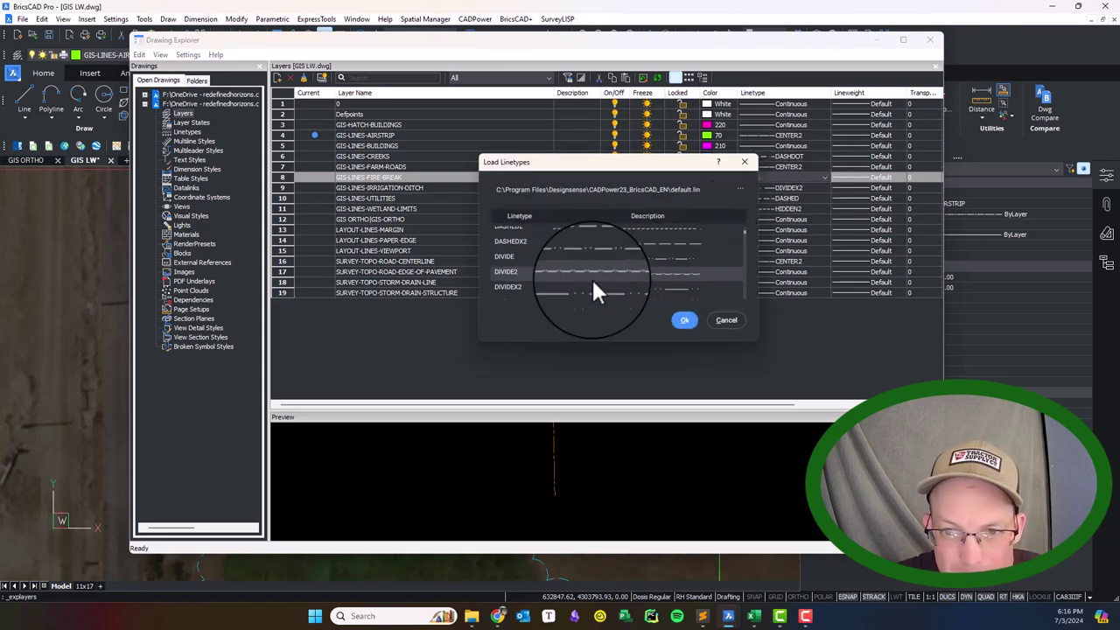
click(586, 266)
click(685, 319)
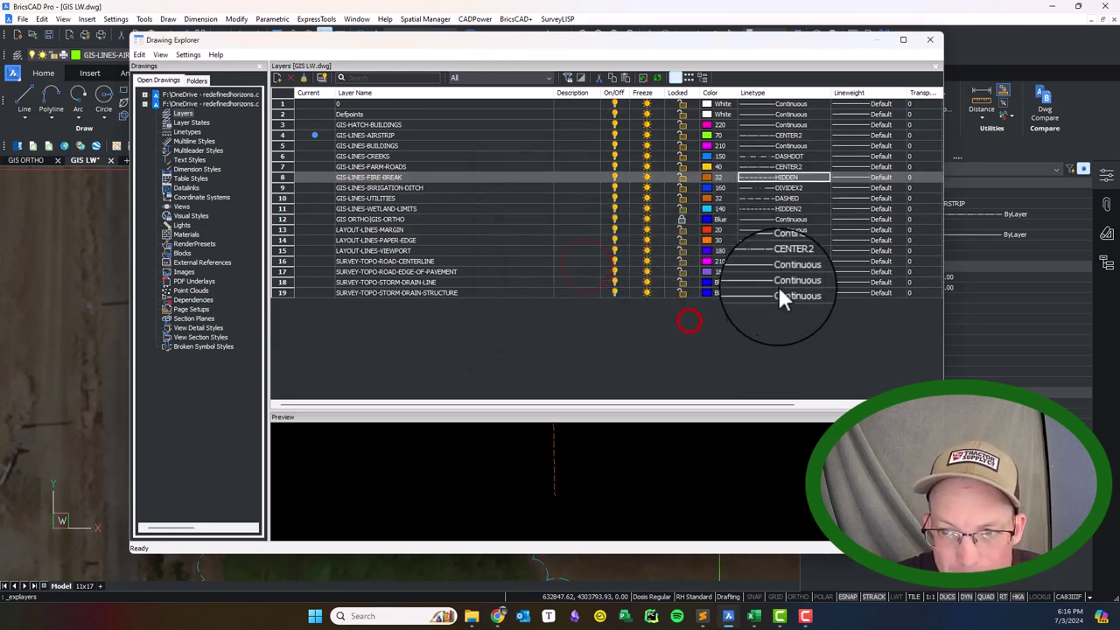
click(929, 44)
Step: Examine the fire break, farm road and ditch lines around the northern fields for distinct colors and linetypes
scroll(333, 328, down, 4)
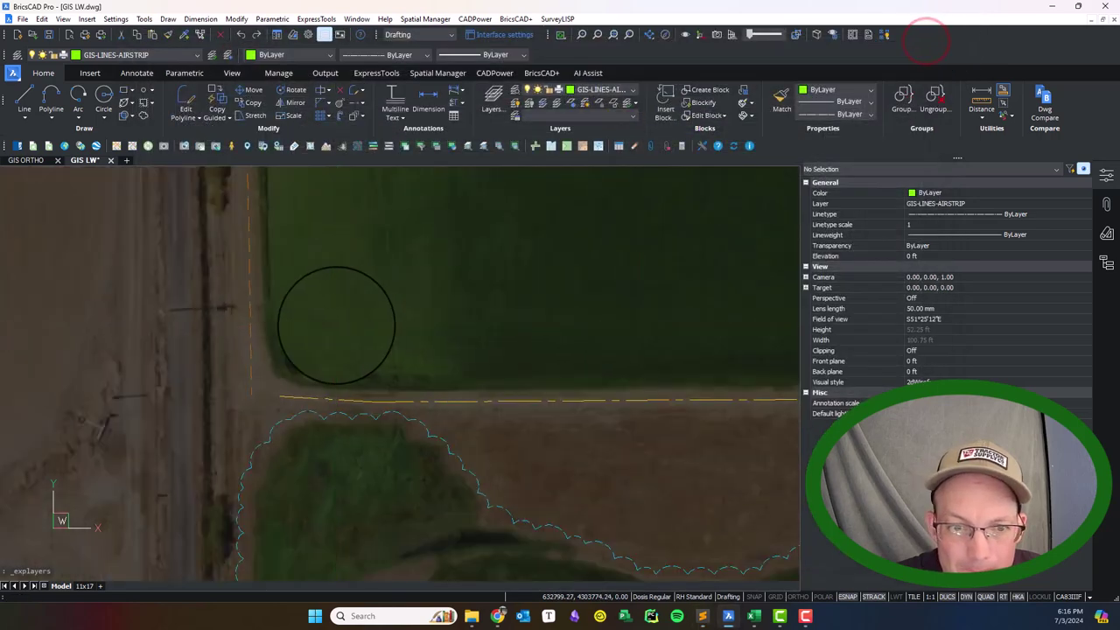
middle_drag(692, 501, 423, 350)
scroll(422, 349, down, 2)
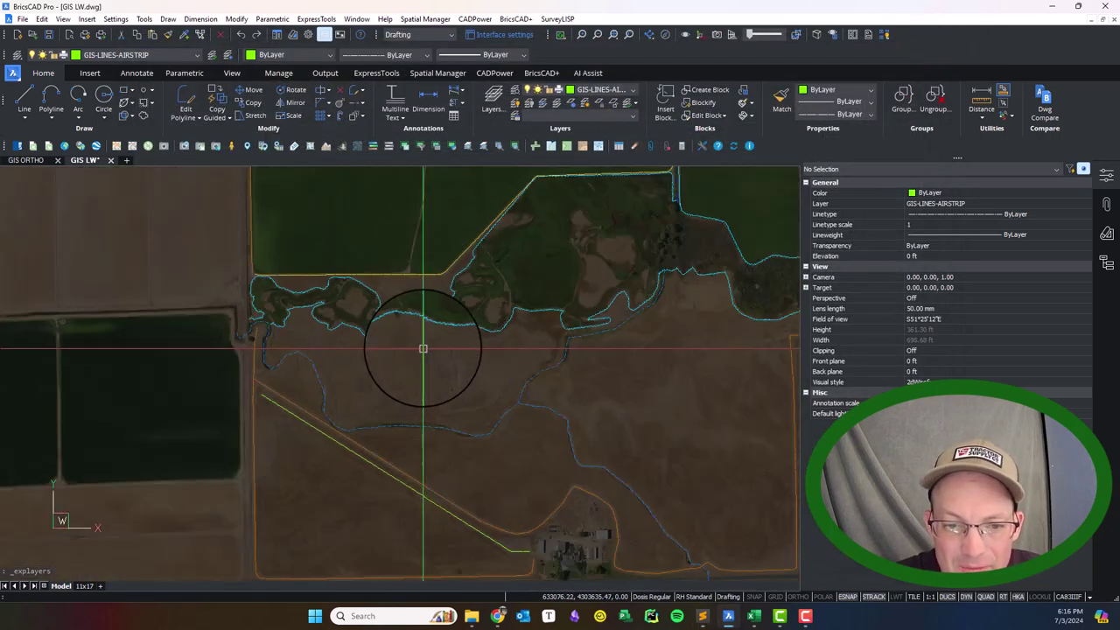
scroll(552, 358, down, 1)
middle_drag(552, 358, 393, 405)
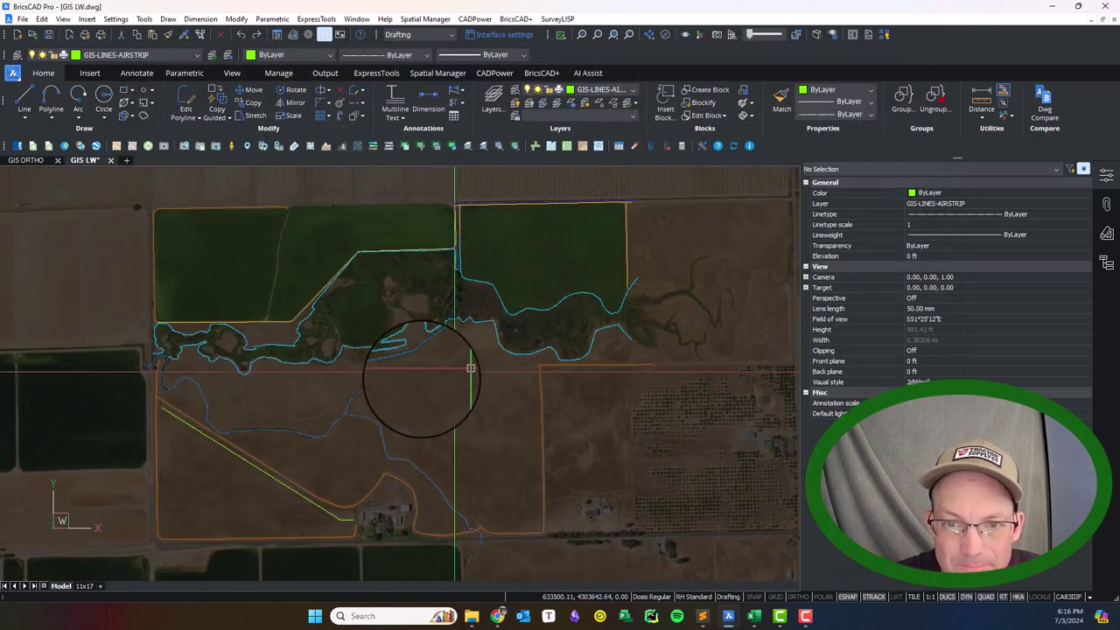
scroll(307, 299, up, 6)
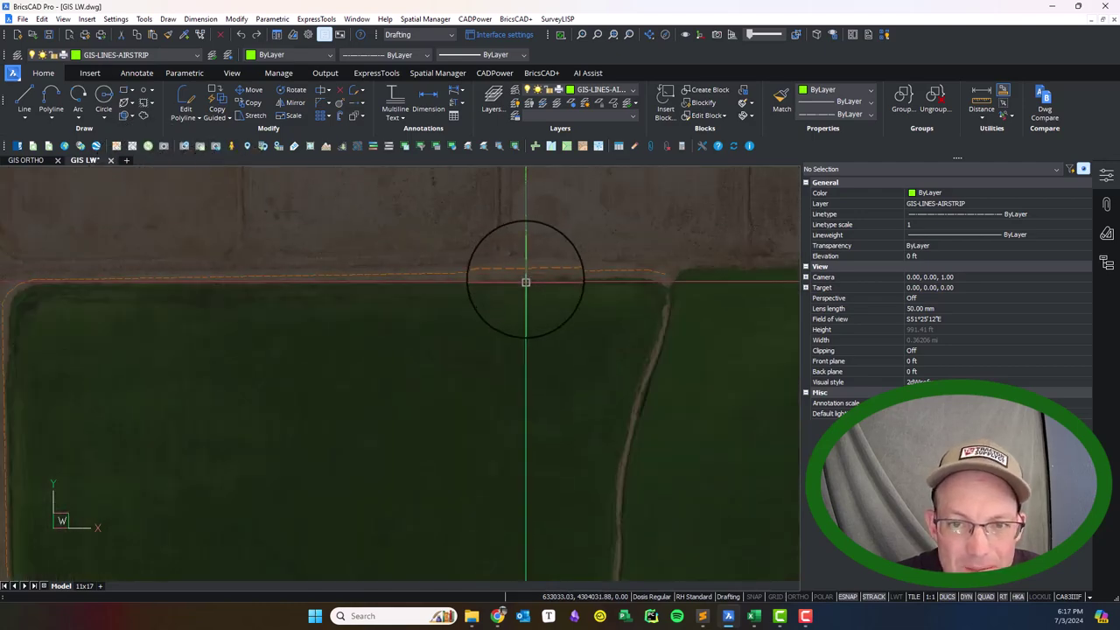
middle_drag(486, 312, 141, 279)
scroll(558, 340, down, 2)
mouse_move(662, 374)
middle_down()
mouse_move(492, 342)
mouse_move(281, 340)
mouse_move(284, 358)
middle_up()
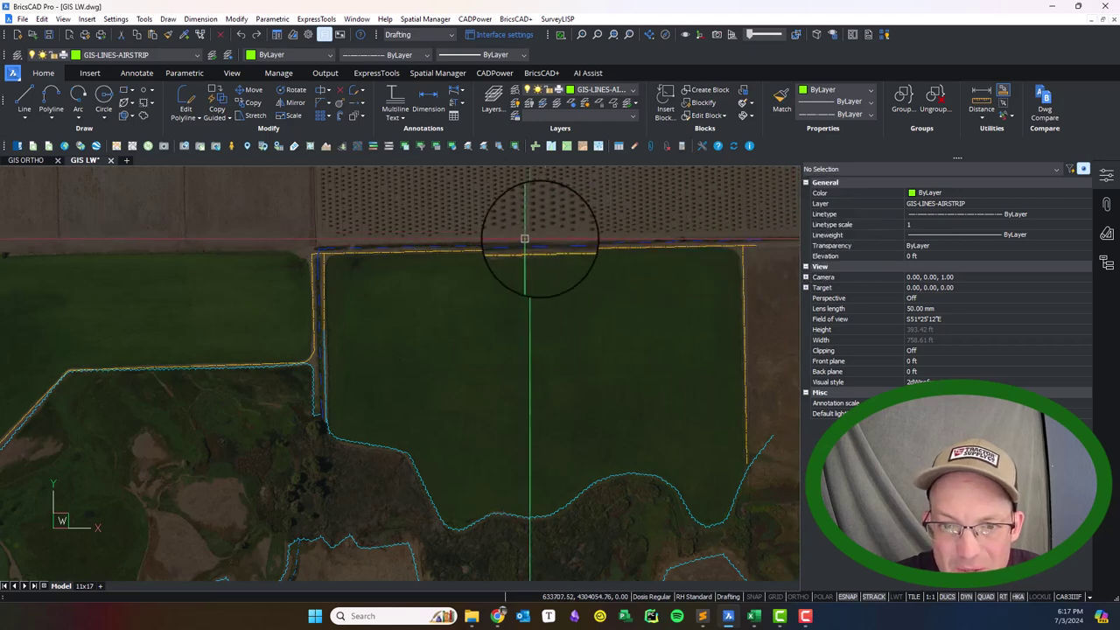
scroll(324, 396, up, 2)
scroll(324, 363, down, 2)
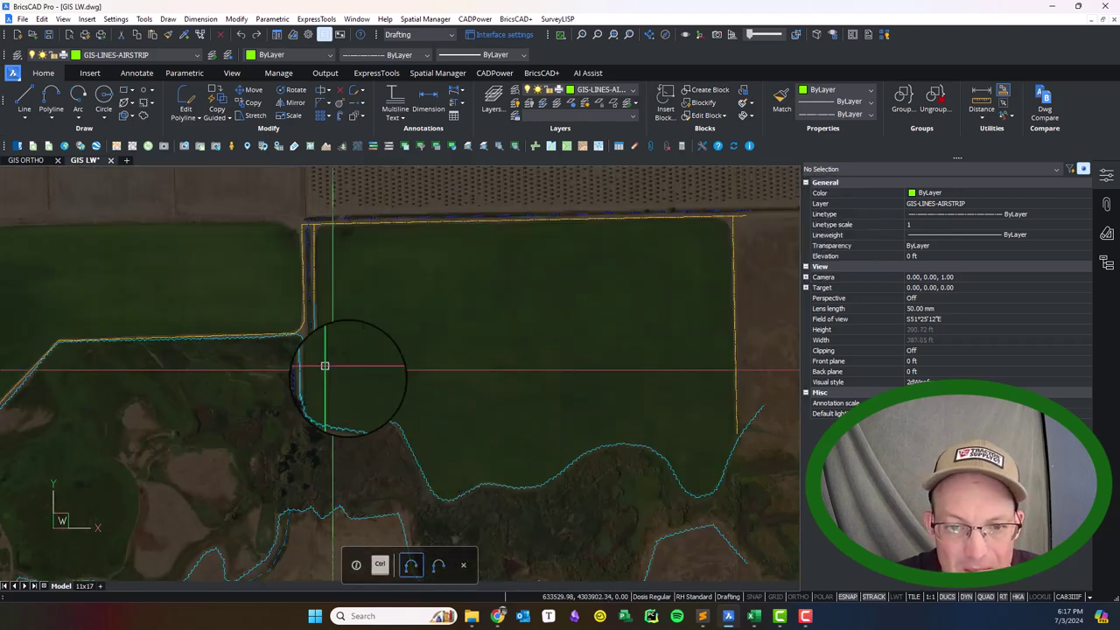
mouse_move(300, 351)
middle_down()
mouse_move(425, 312)
mouse_move(435, 330)
mouse_move(504, 241)
middle_up()
scroll(470, 295, down, 2)
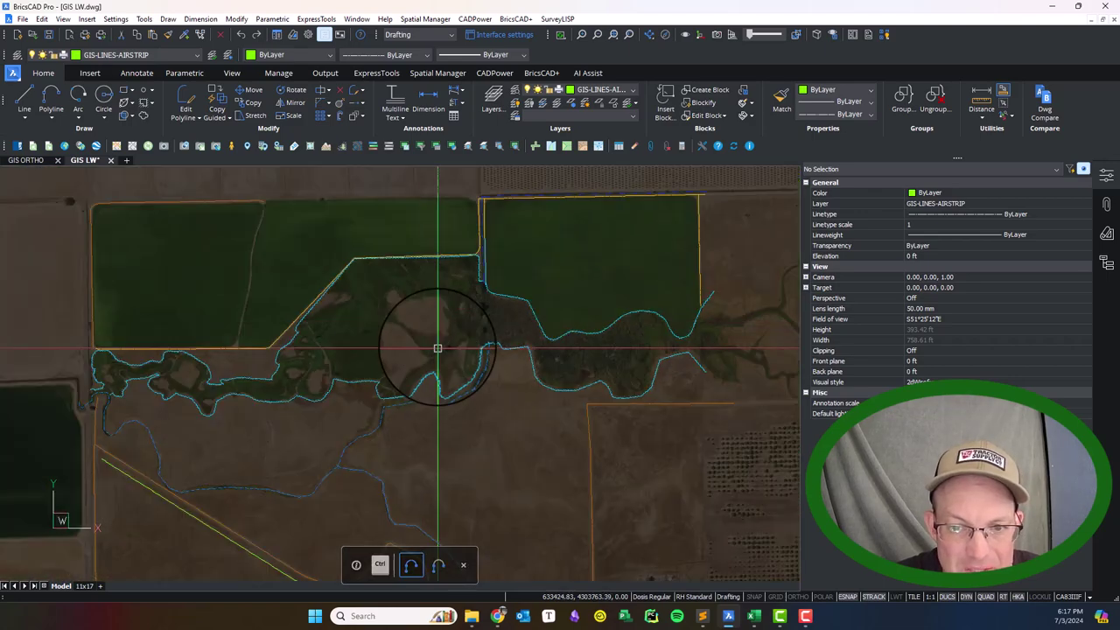
Step: Review the wetland, creek, fire break and airstrip linework across the whole site, and save the drawing
middle_drag(423, 345, 472, 262)
ctrl+scroll(493, 301, down, 2)
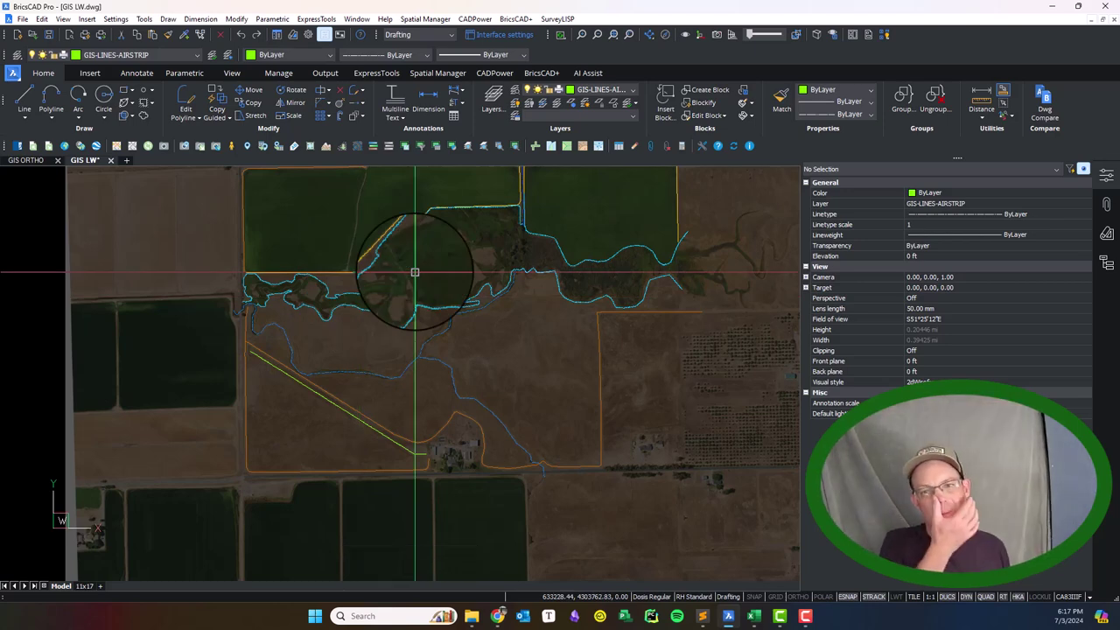
ctrl+scroll(575, 325, up, 2)
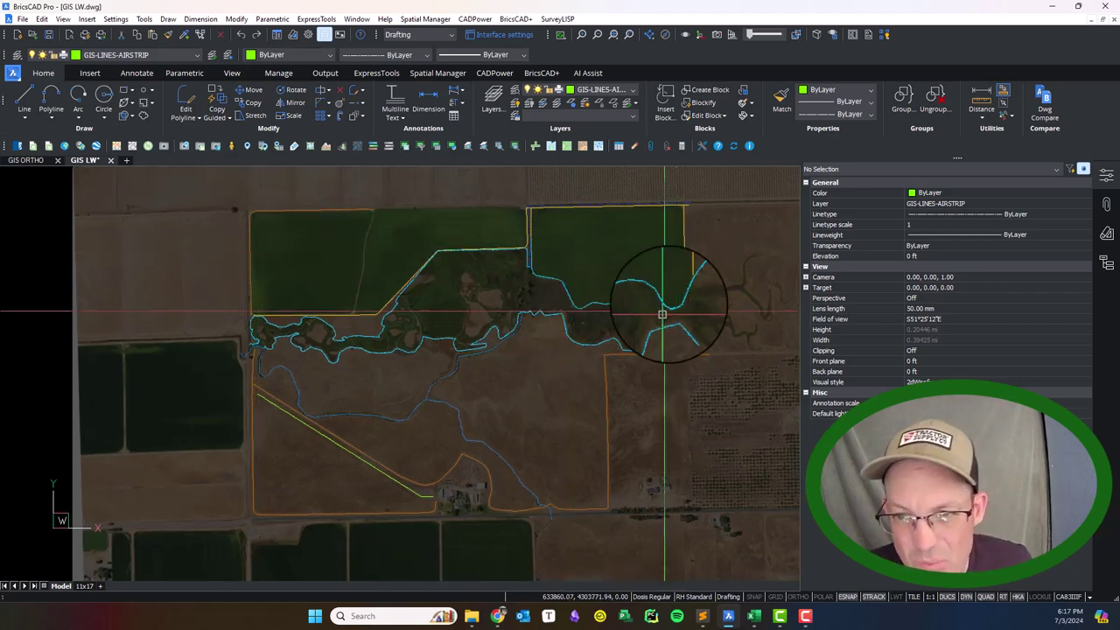
ctrl+scroll(525, 409, down, 2)
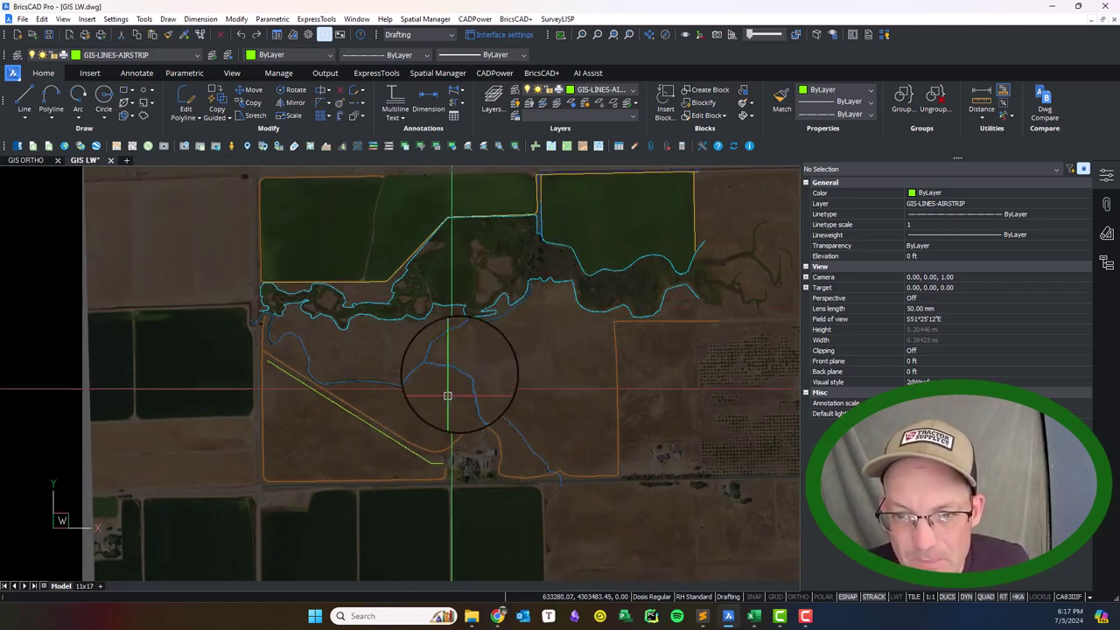
scroll(448, 395, up, 3)
scroll(319, 304, down, 2)
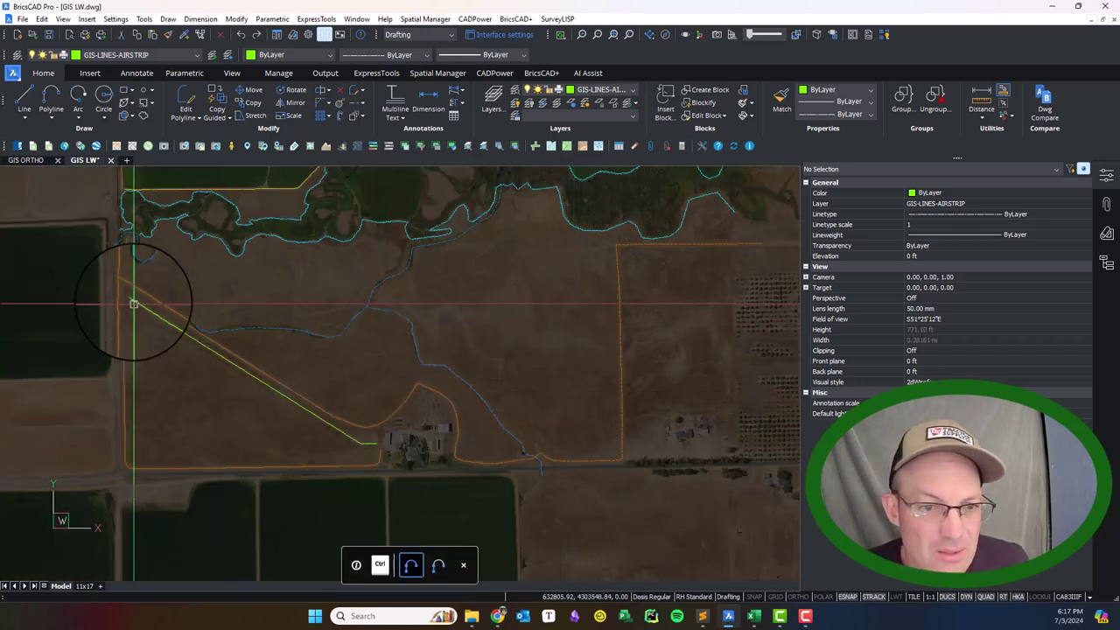
middle_drag(438, 288, 448, 380)
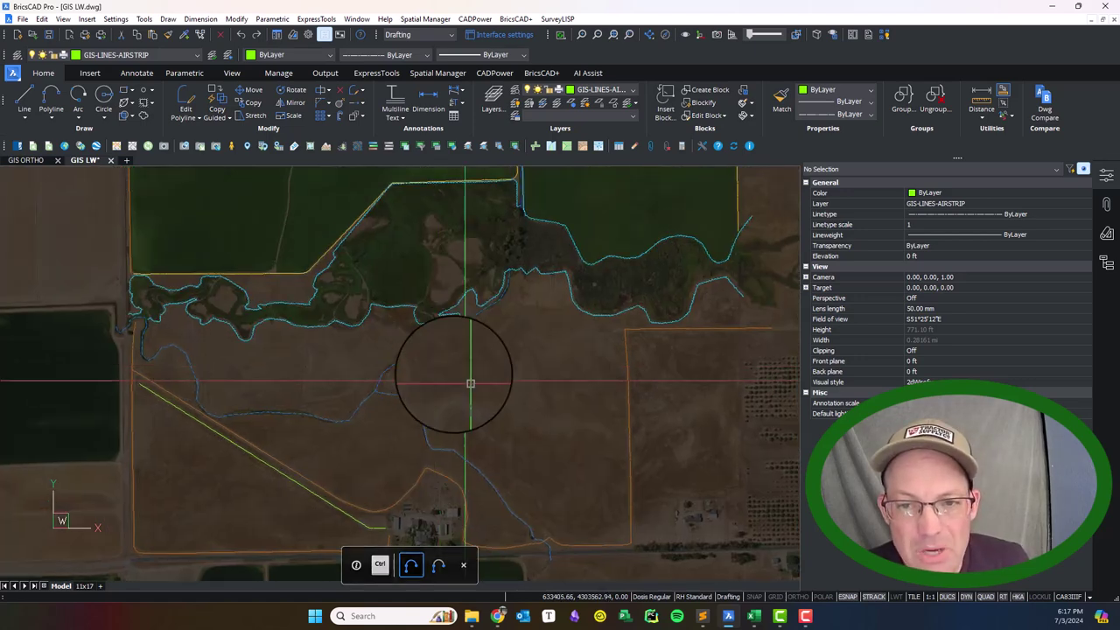
middle_drag(422, 284, 425, 353)
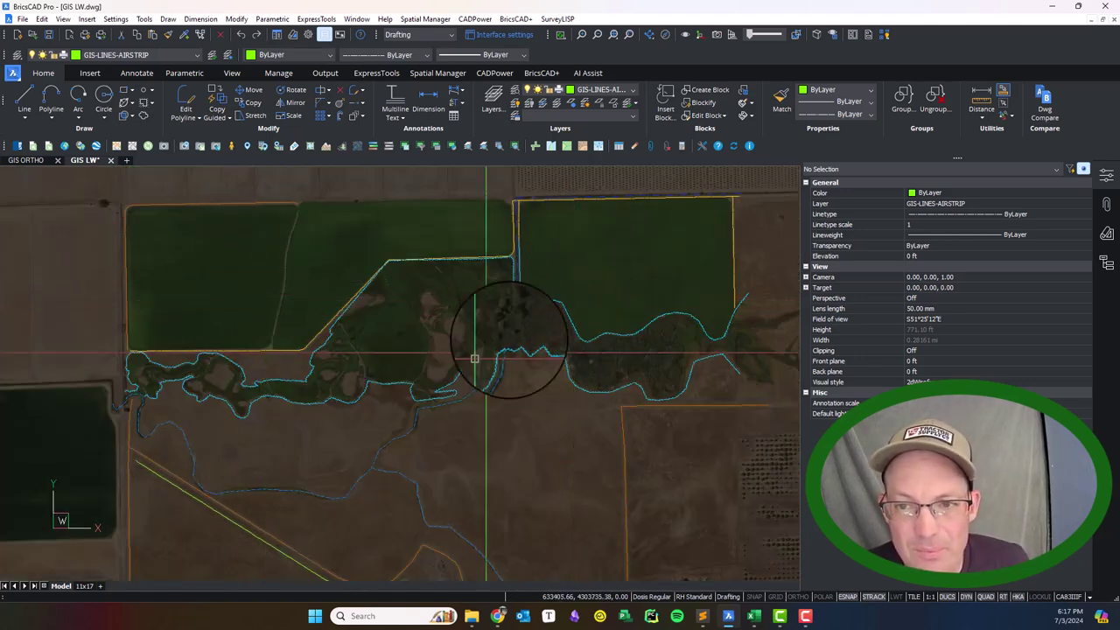
mouse_move(438, 462)
middle_down()
mouse_move(383, 338)
mouse_move(397, 352)
middle_up()
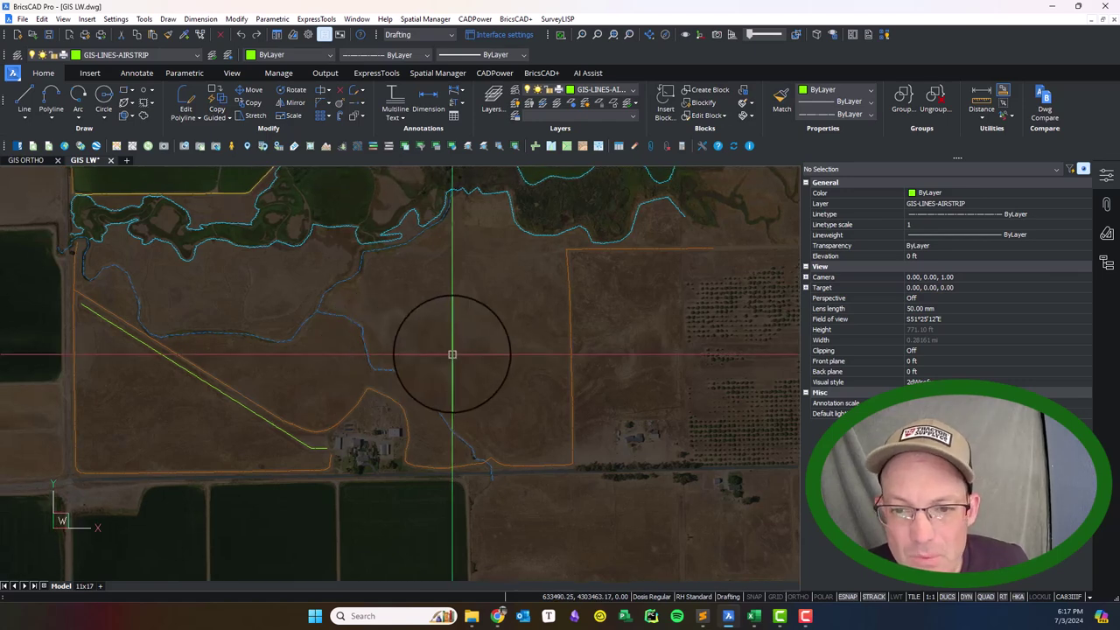
mouse_move(283, 225)
middle_down()
mouse_move(380, 332)
mouse_move(362, 395)
mouse_move(348, 380)
middle_up()
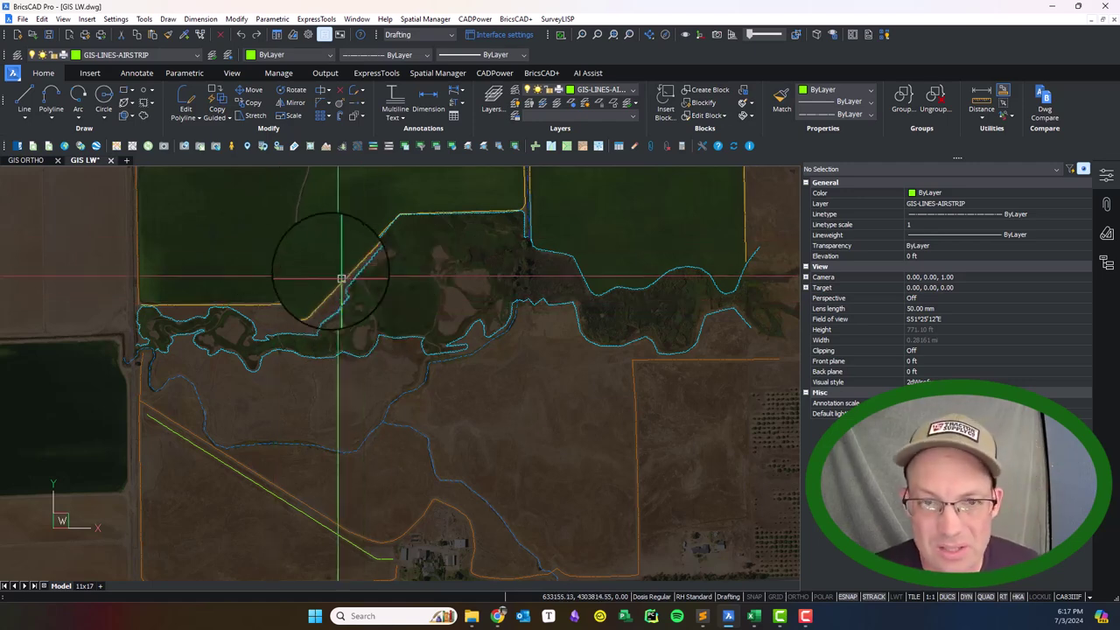
mouse_move(559, 441)
middle_down()
mouse_move(538, 320)
mouse_move(467, 438)
middle_up()
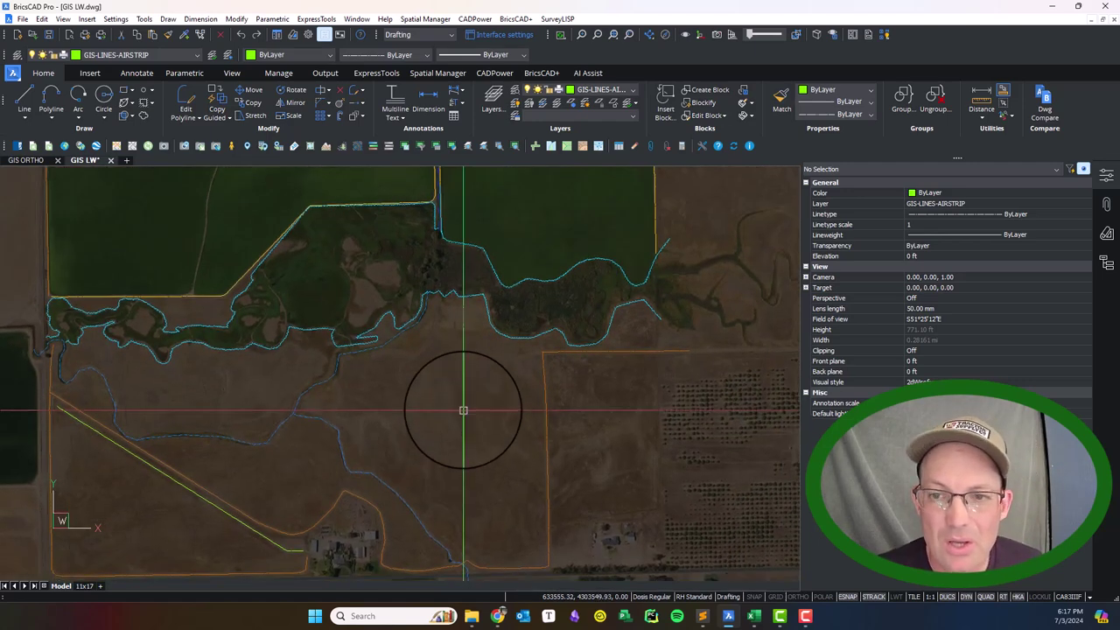
scroll(467, 400, down, 3)
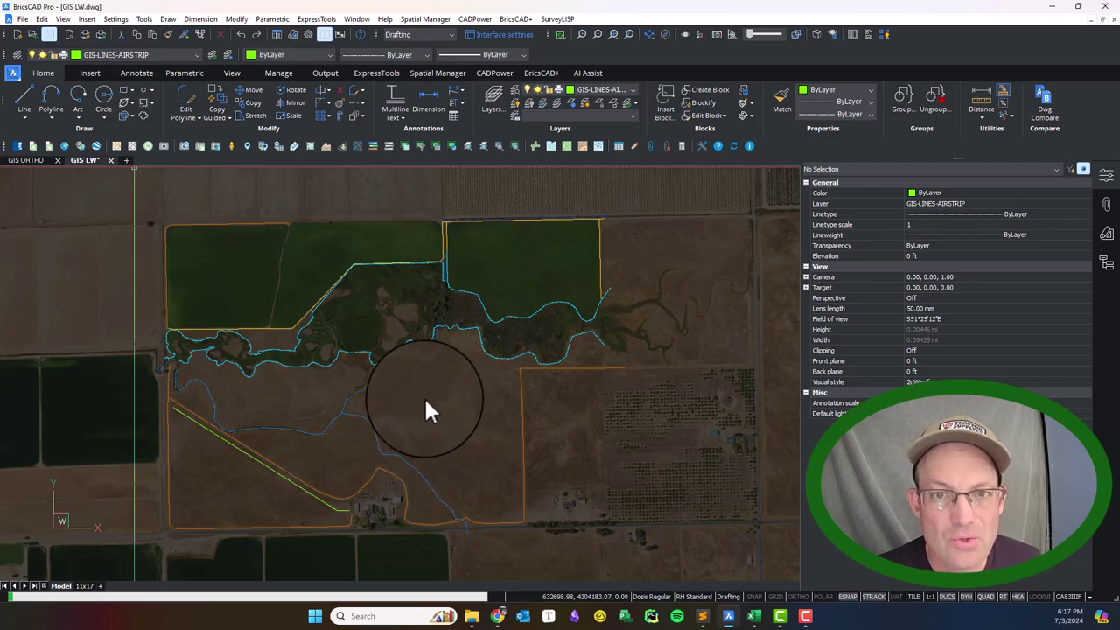
Step: Examine the house, barns and sheds in the farmstead beside the airstrip's southeast end on the orthophoto
middle_drag(438, 459, 444, 347)
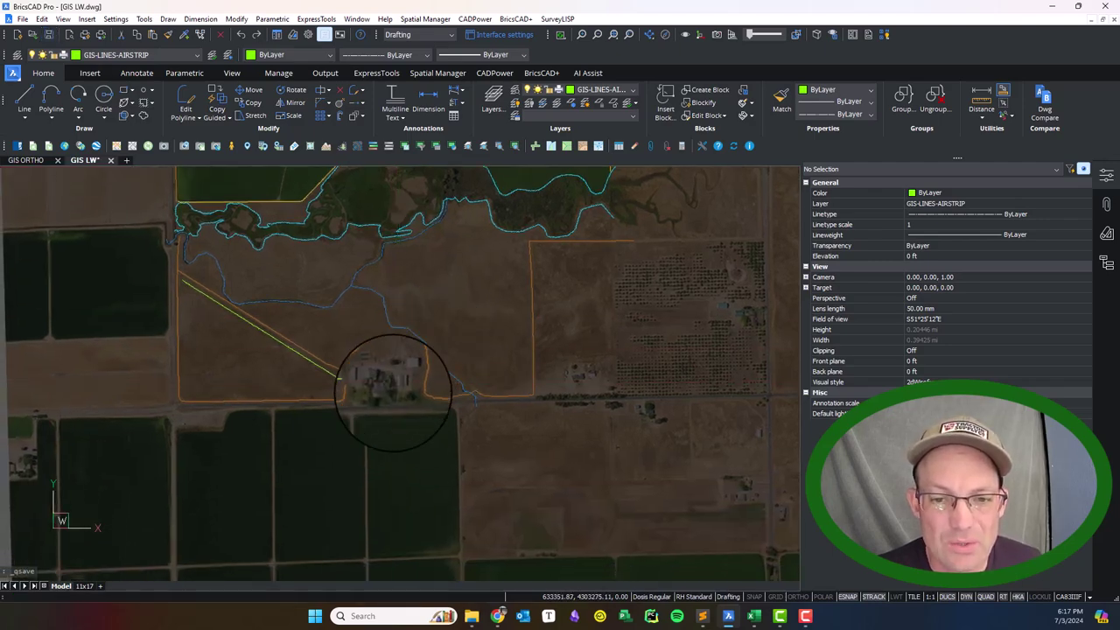
scroll(388, 393, up, 5)
middle_drag(299, 314, 301, 386)
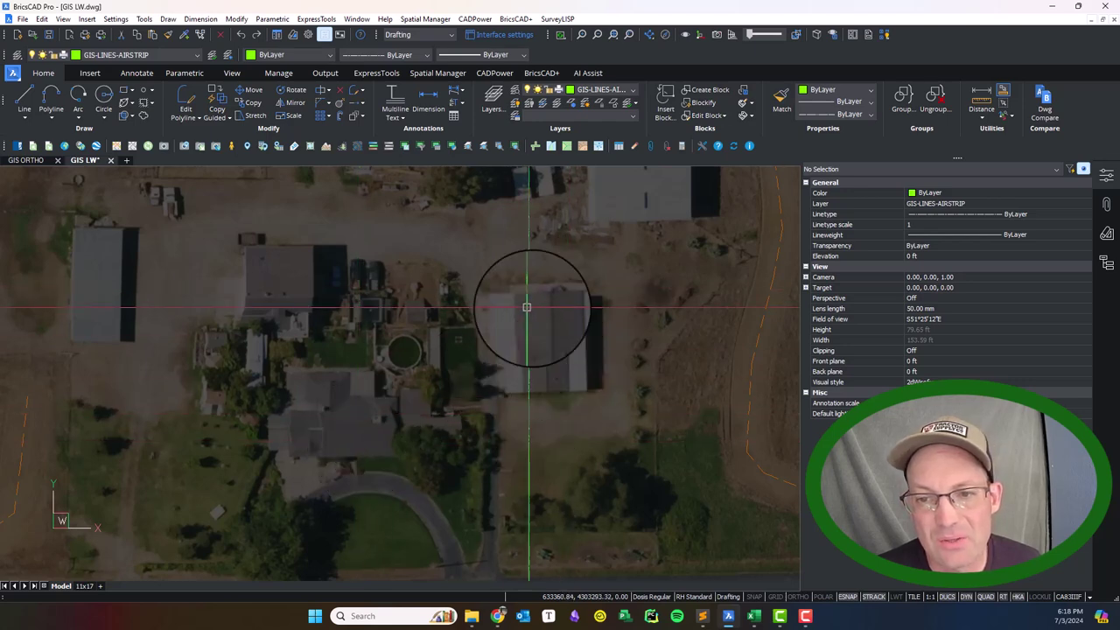
middle_drag(512, 316, 535, 409)
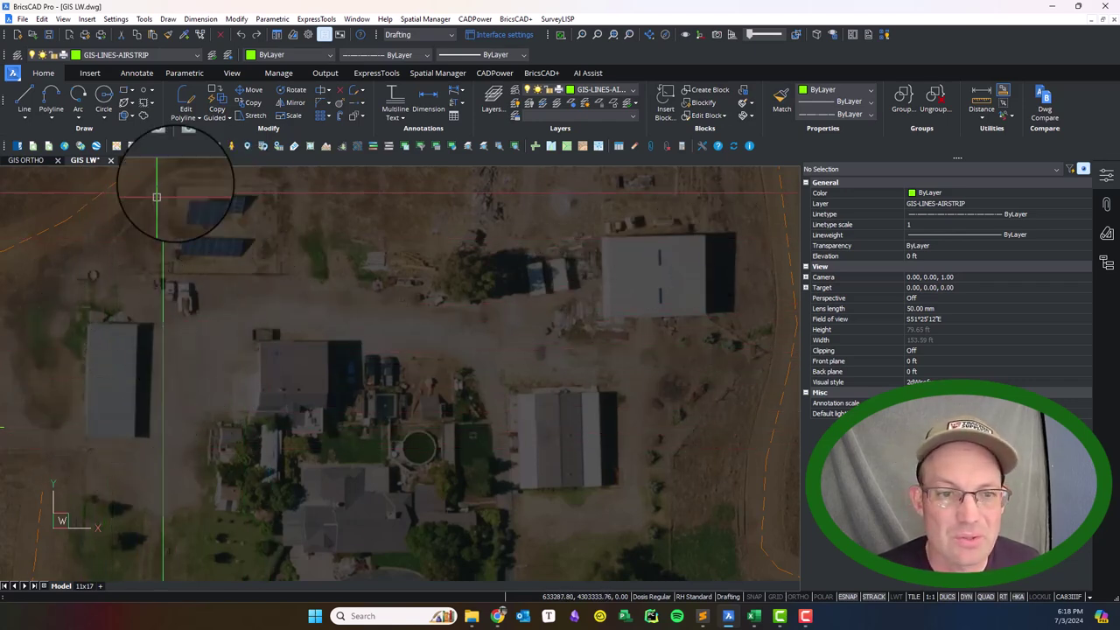
middle_drag(355, 356, 362, 180)
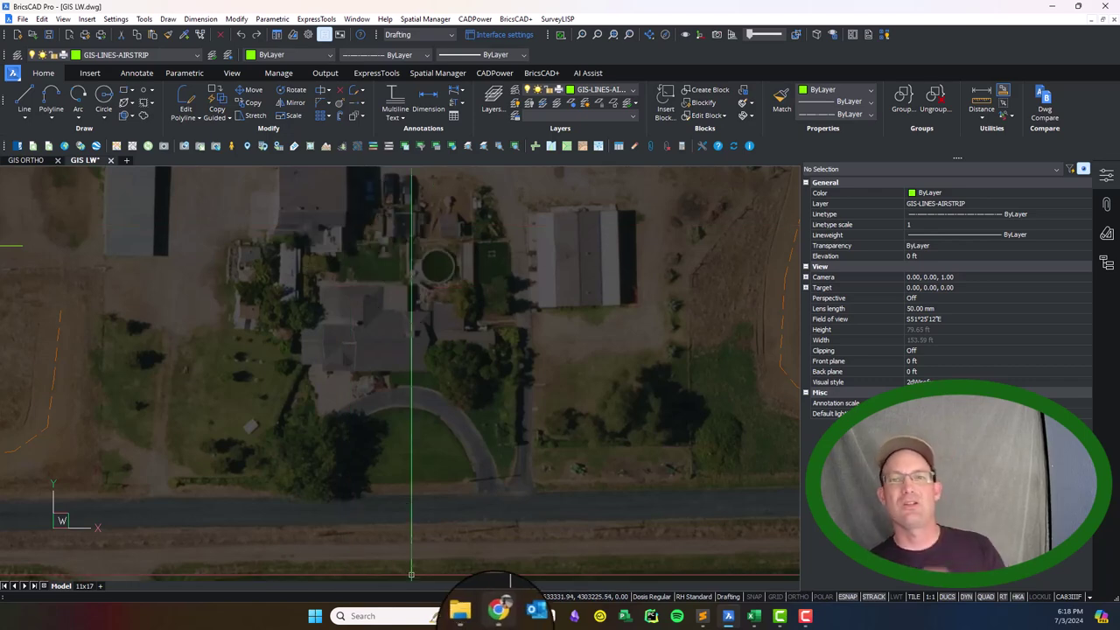
mouse_move(495, 614)
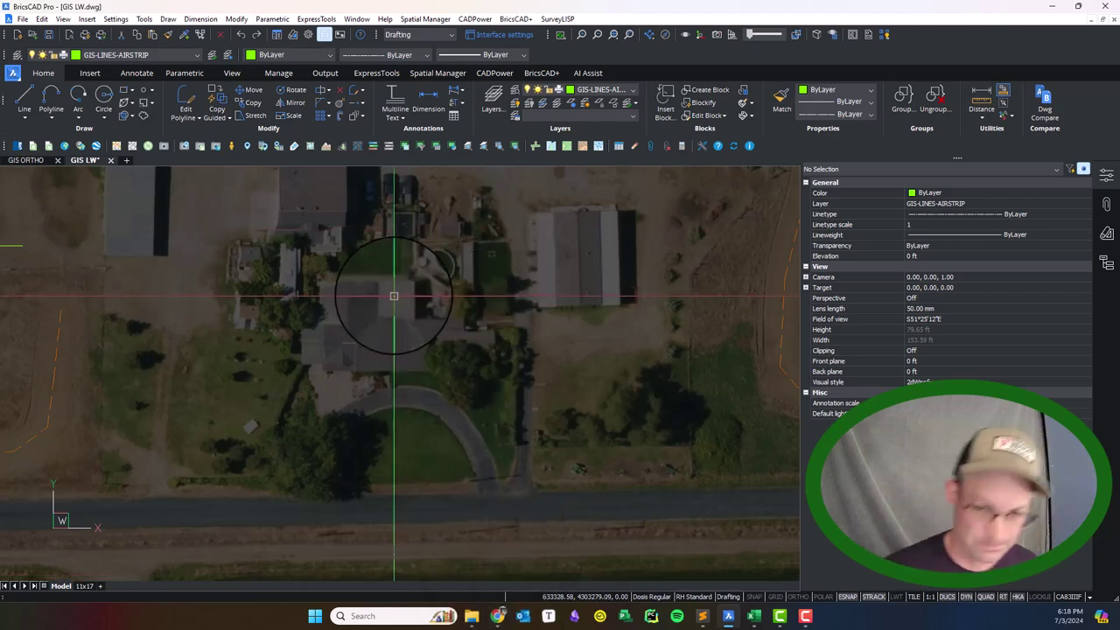
middle_drag(375, 312, 425, 388)
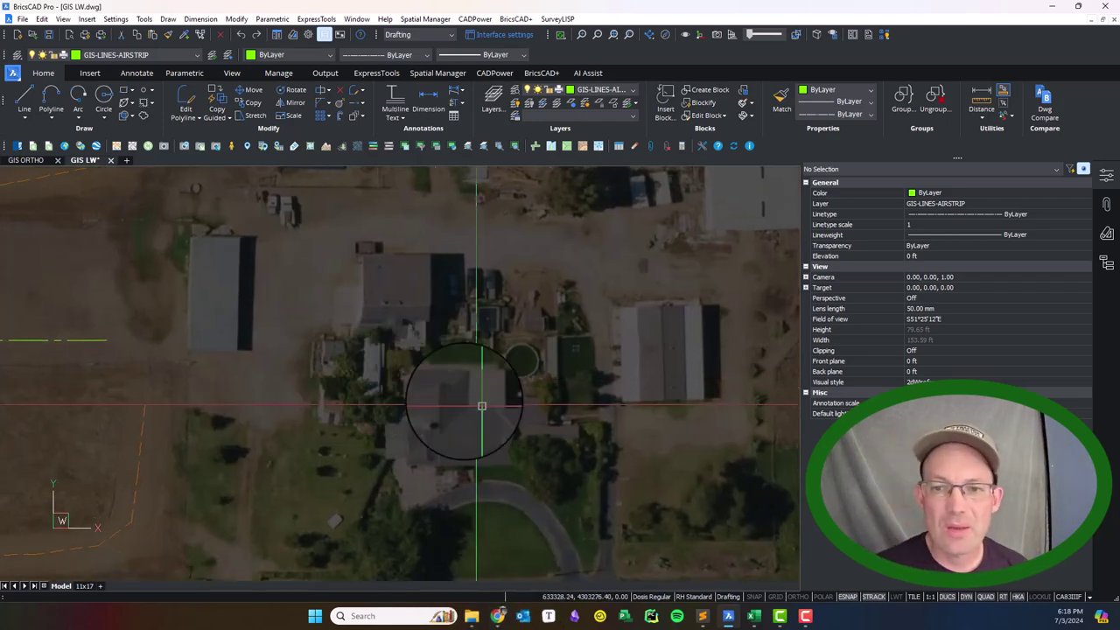